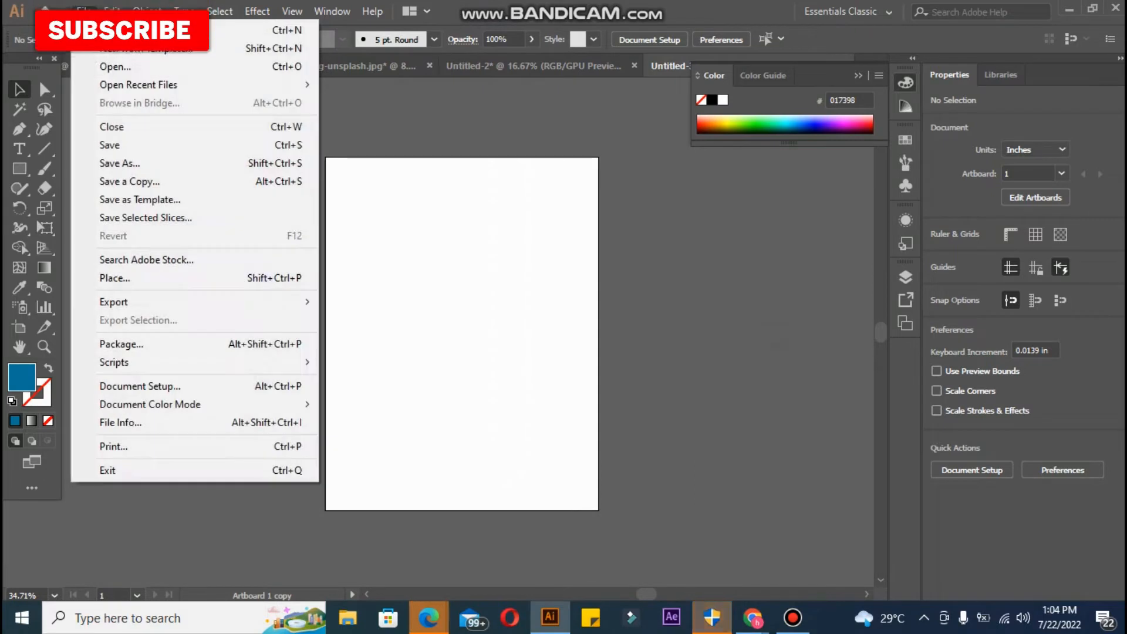
{"action": "left_click", "coordinate": [114, 30]}
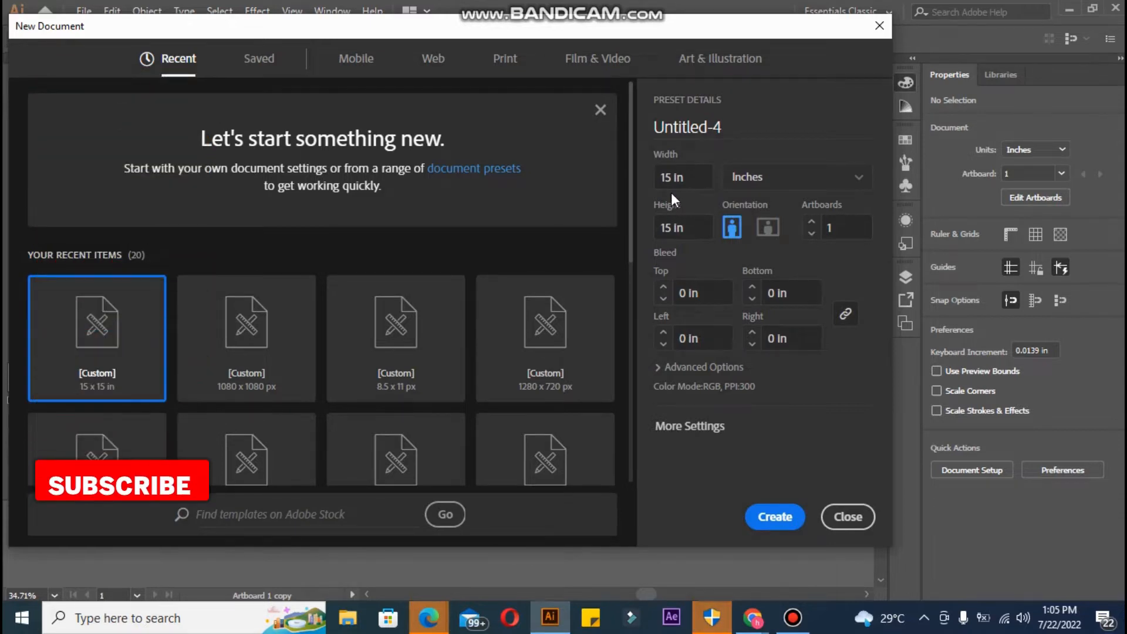
{"action": "left_click", "coordinate": [671, 176]}
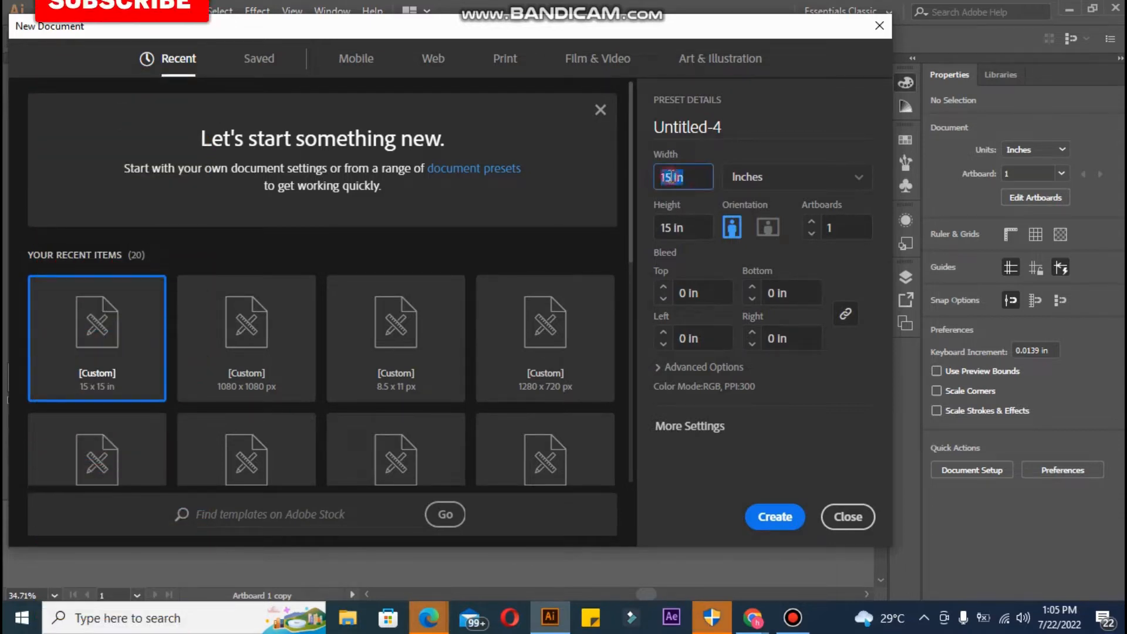
{"action": "key", "text": "BackSpace"}
{"action": "key", "text": "BackSpace"}
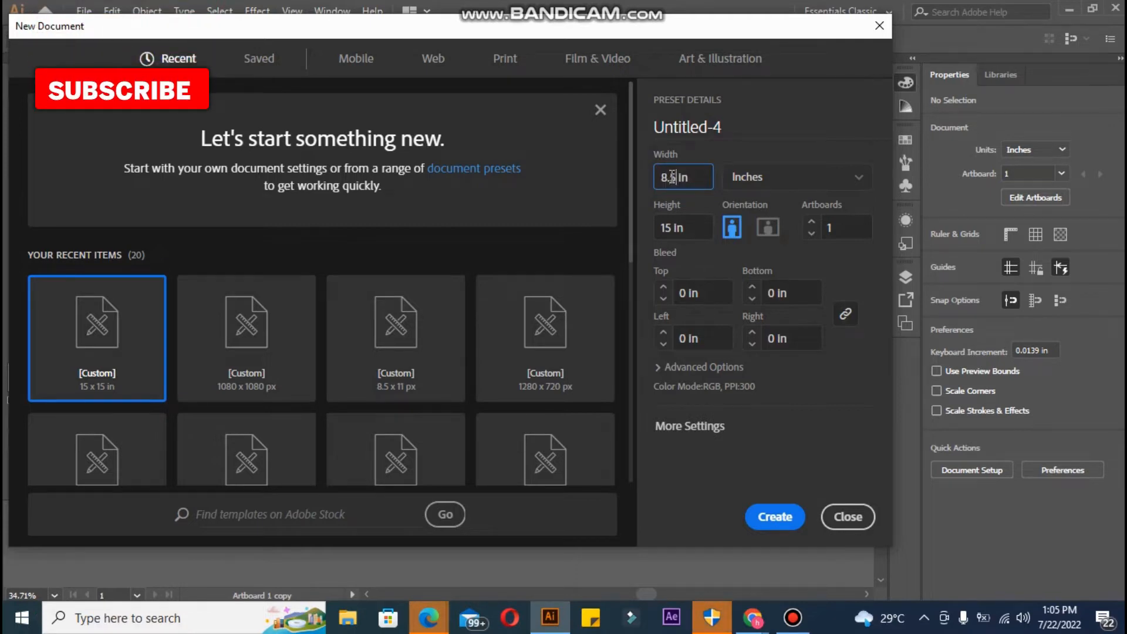
{"action": "left_click", "coordinate": [849, 186]}
{"action": "left_click", "coordinate": [674, 228]}
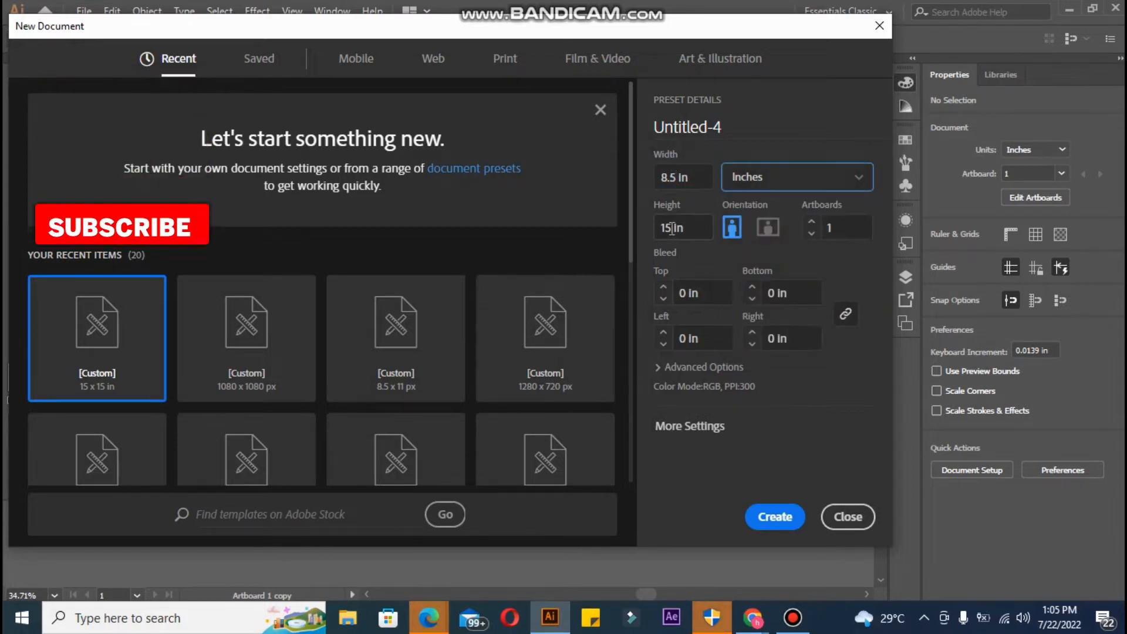
{"action": "type", "text": "11"}
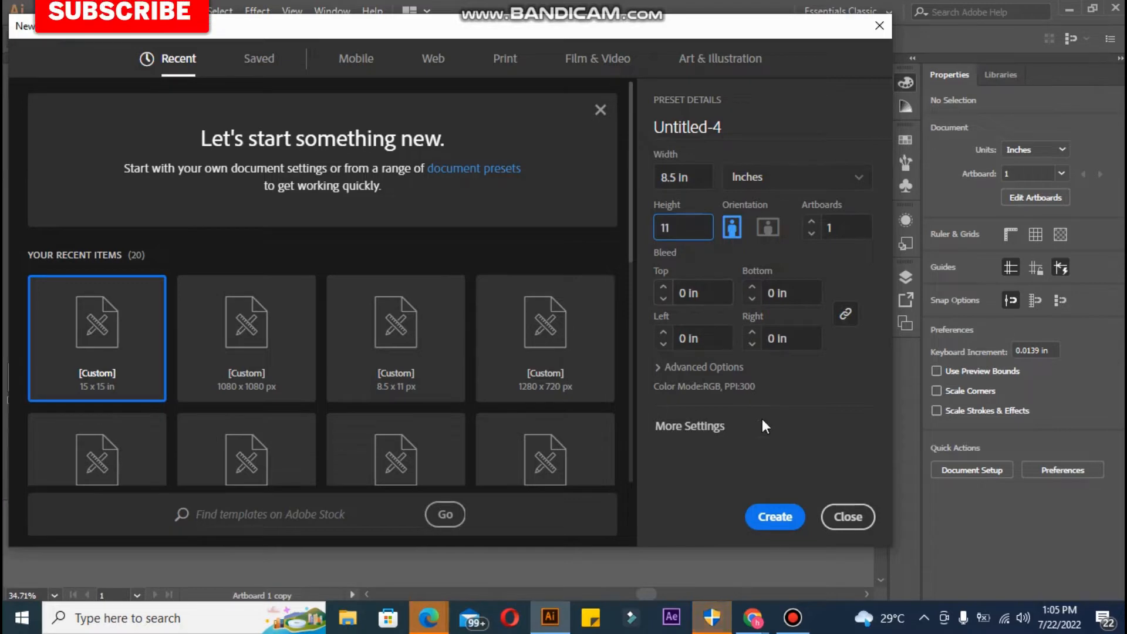
{"action": "left_click", "coordinate": [720, 368]}
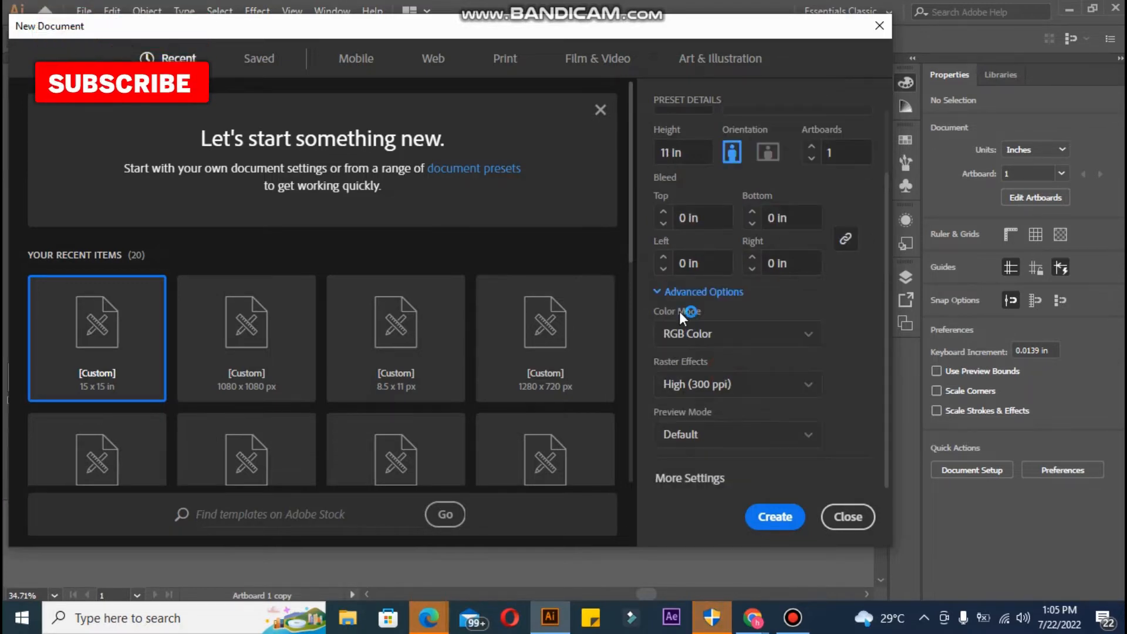
{"action": "left_click", "coordinate": [682, 387]}
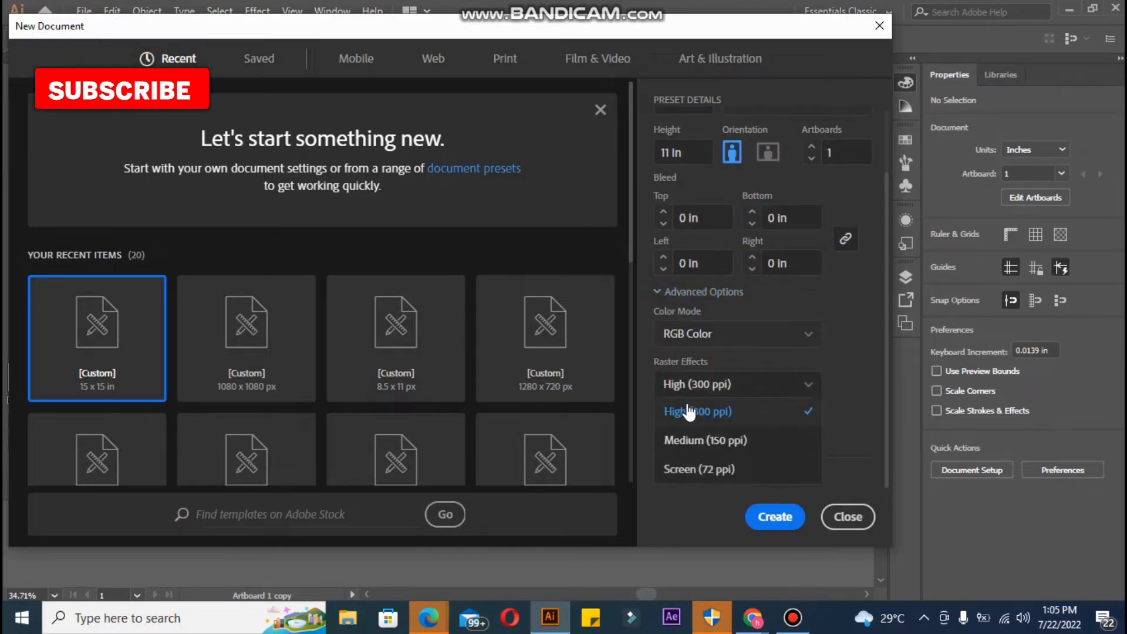
{"action": "left_click", "coordinate": [855, 519]}
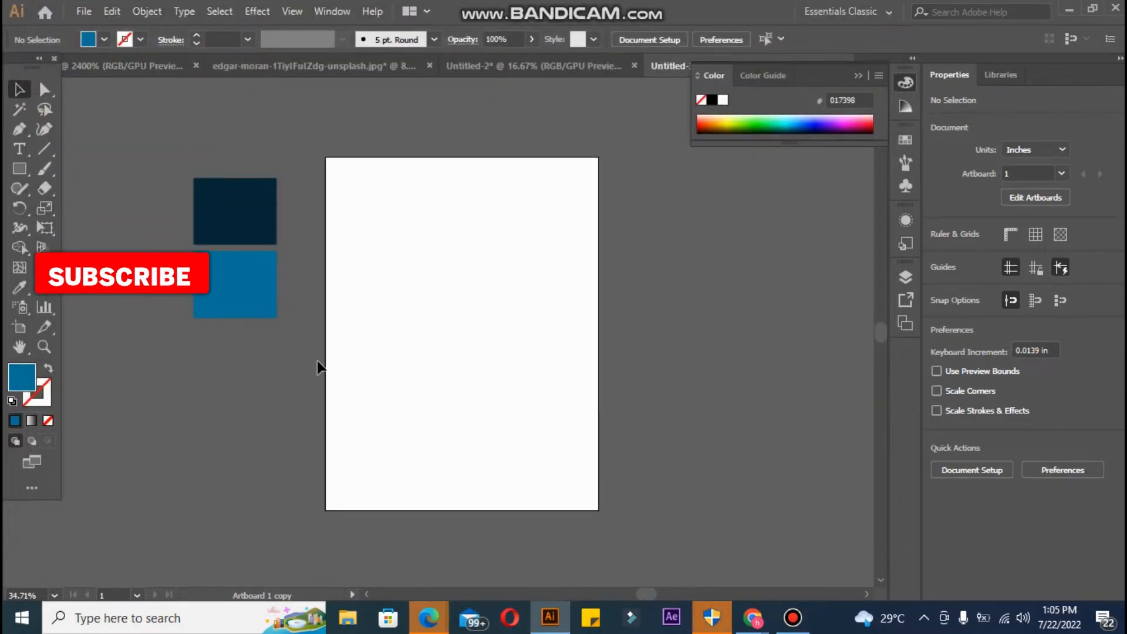
- Draw a rectangle of 8.5 by 11 in that covers the whole blank artboard
{"action": "key", "text": "ctrl+equal"}
{"action": "key", "text": "ctrl+minus"}
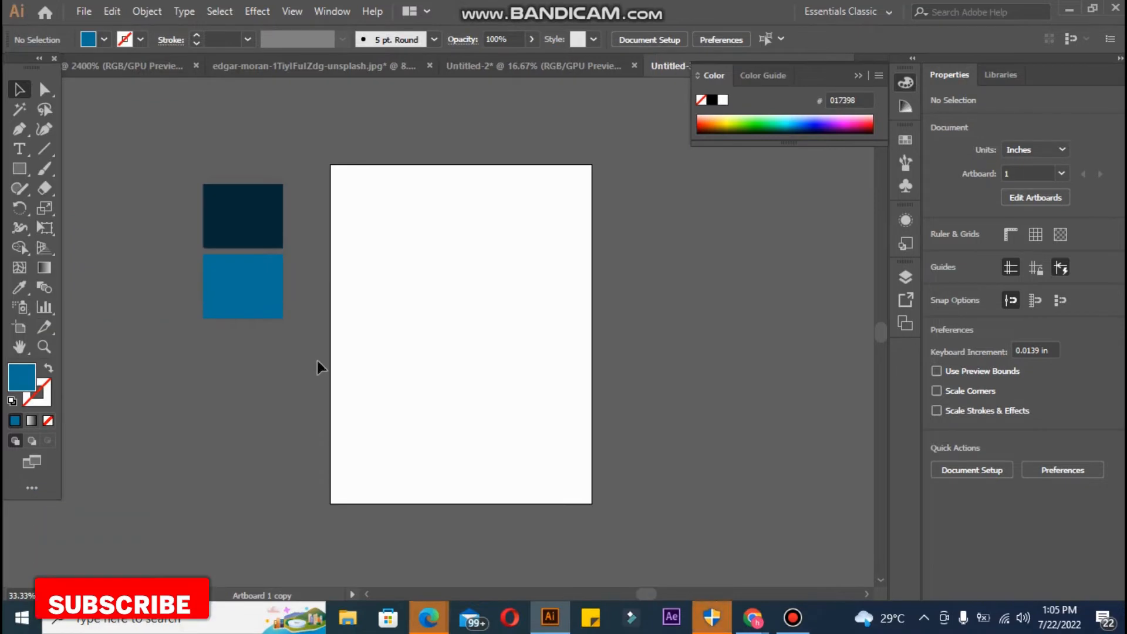
{"action": "left_click", "coordinate": [20, 168]}
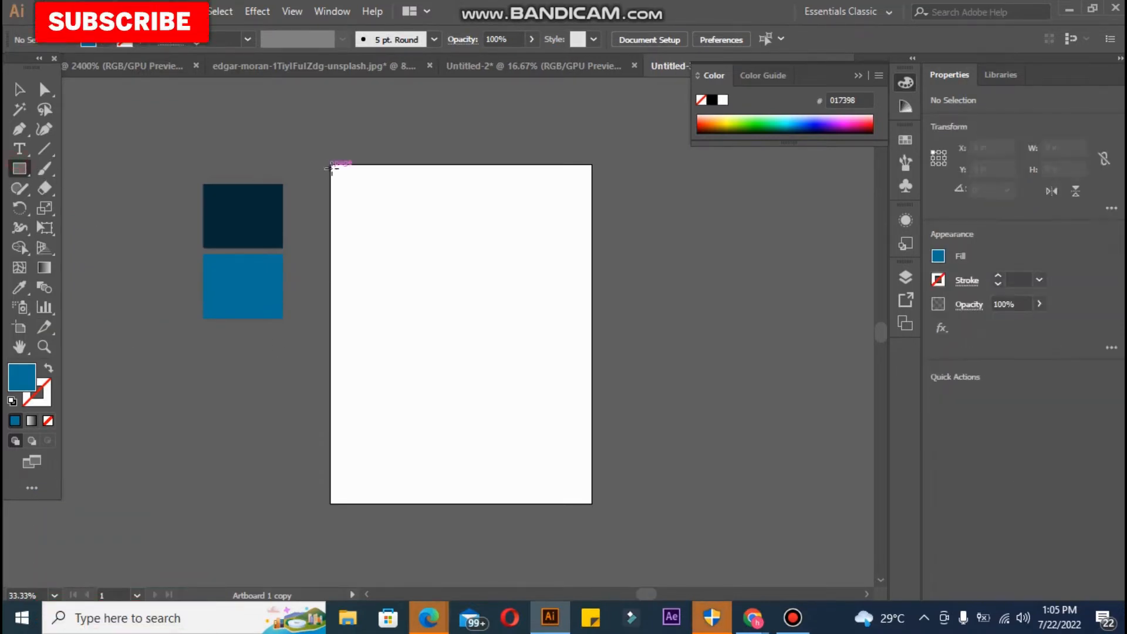
{"action": "left_click_drag", "start_coordinate": [330, 163], "coordinate": [459, 348]}
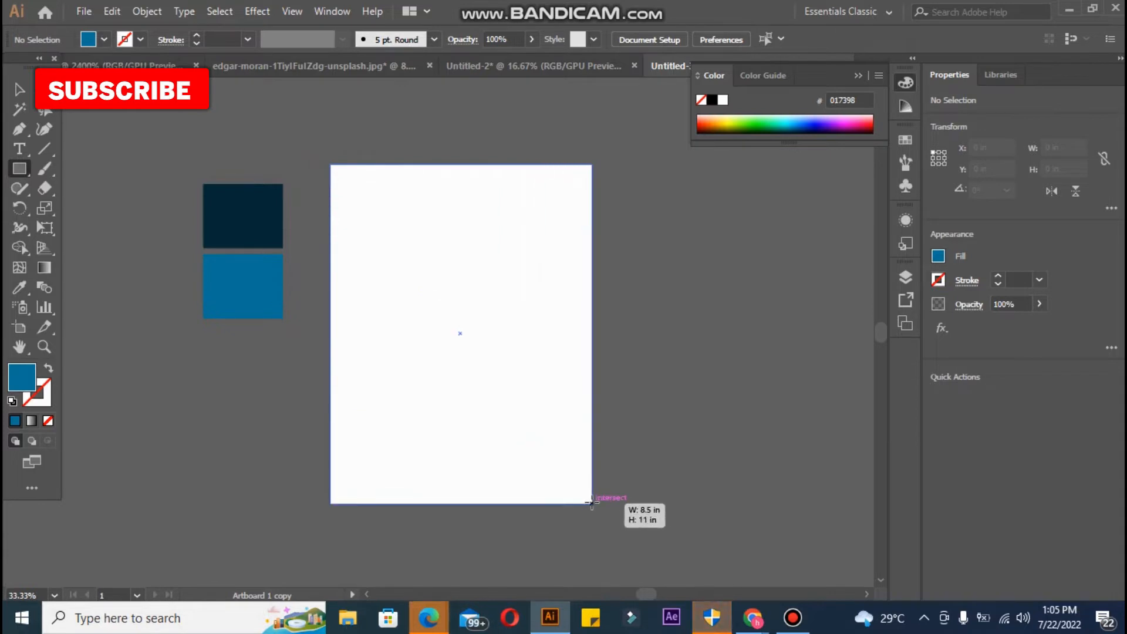
{"action": "left_click_drag", "start_coordinate": [592, 503], "coordinate": [592, 503]}
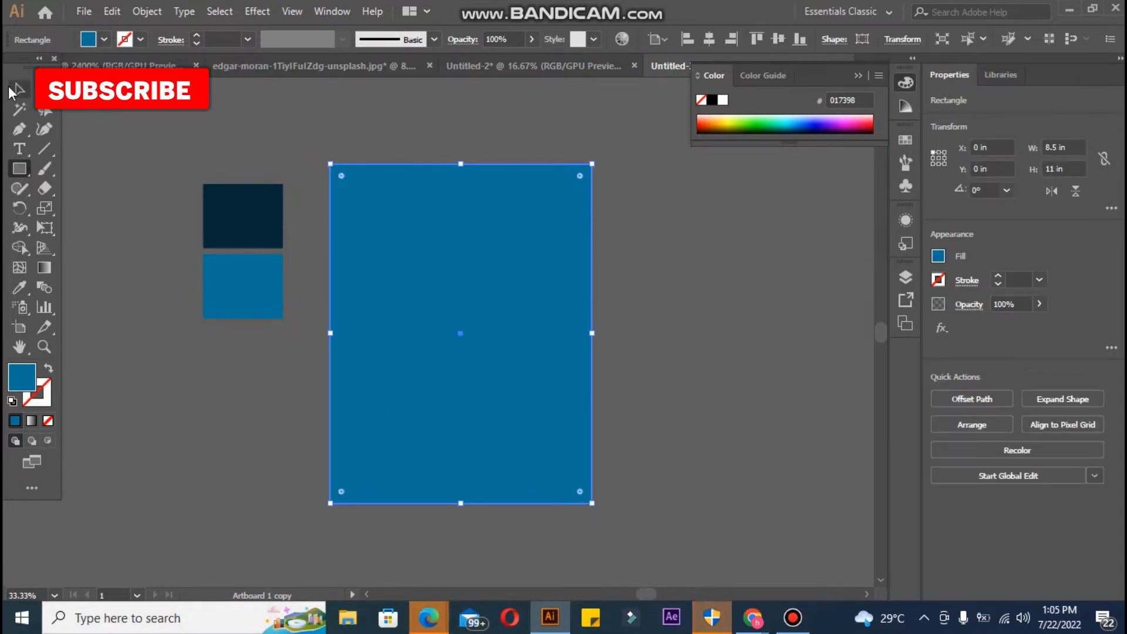
- Remove the artboard rectangle's fill and refill it with the lighter blue sampled from the lower color swatch, leaving it deselected
{"action": "left_click", "coordinate": [49, 421]}
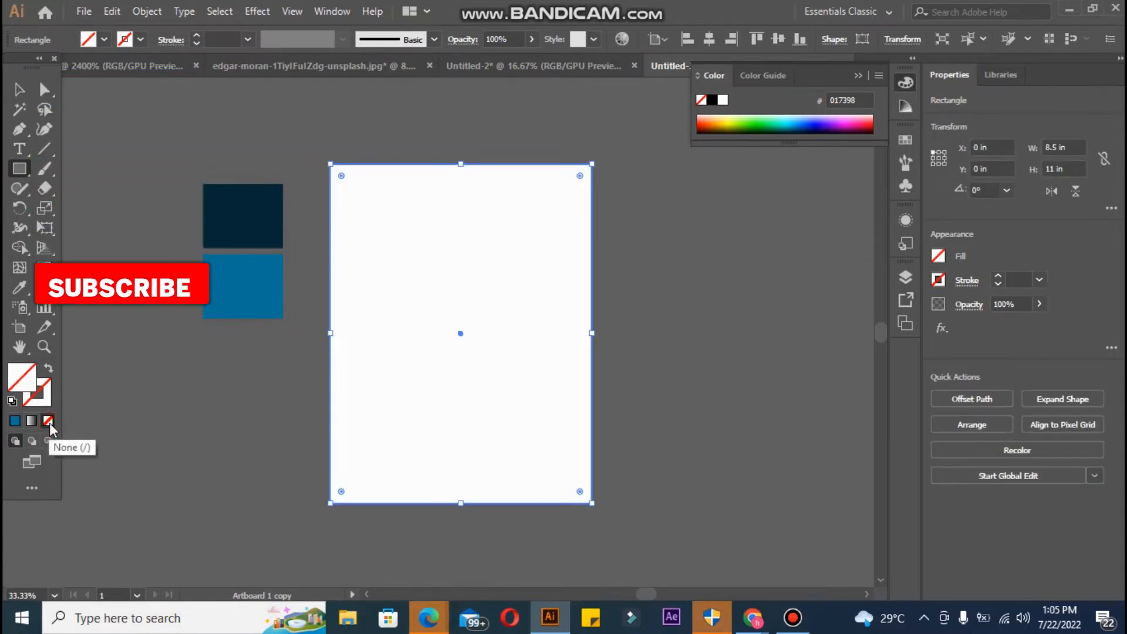
{"action": "left_click", "coordinate": [20, 287]}
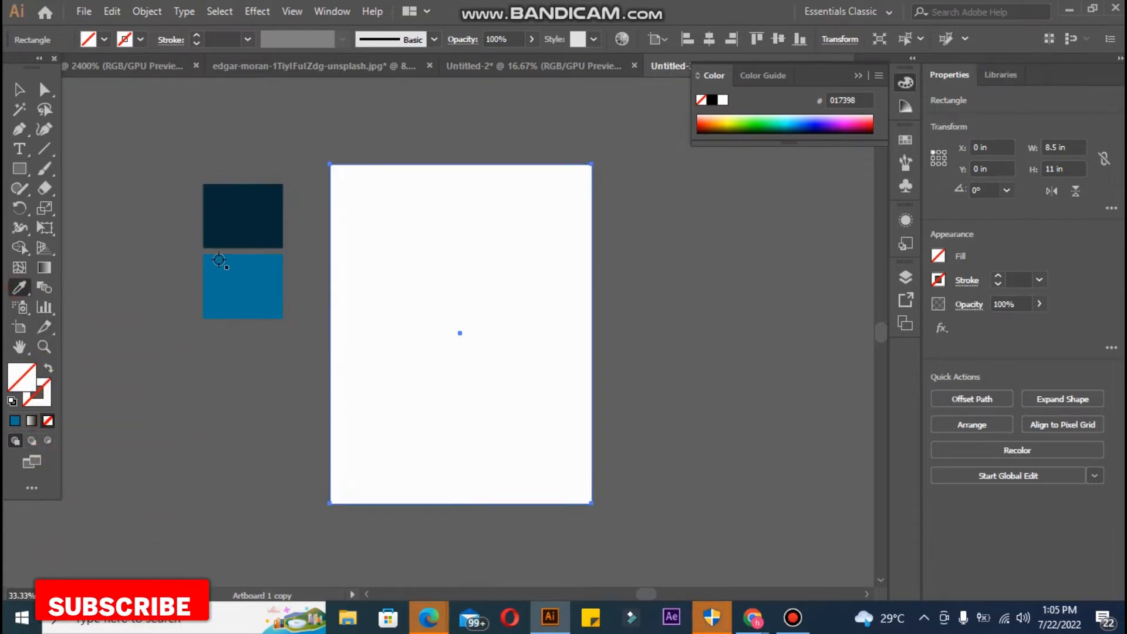
{"action": "left_click", "coordinate": [215, 257]}
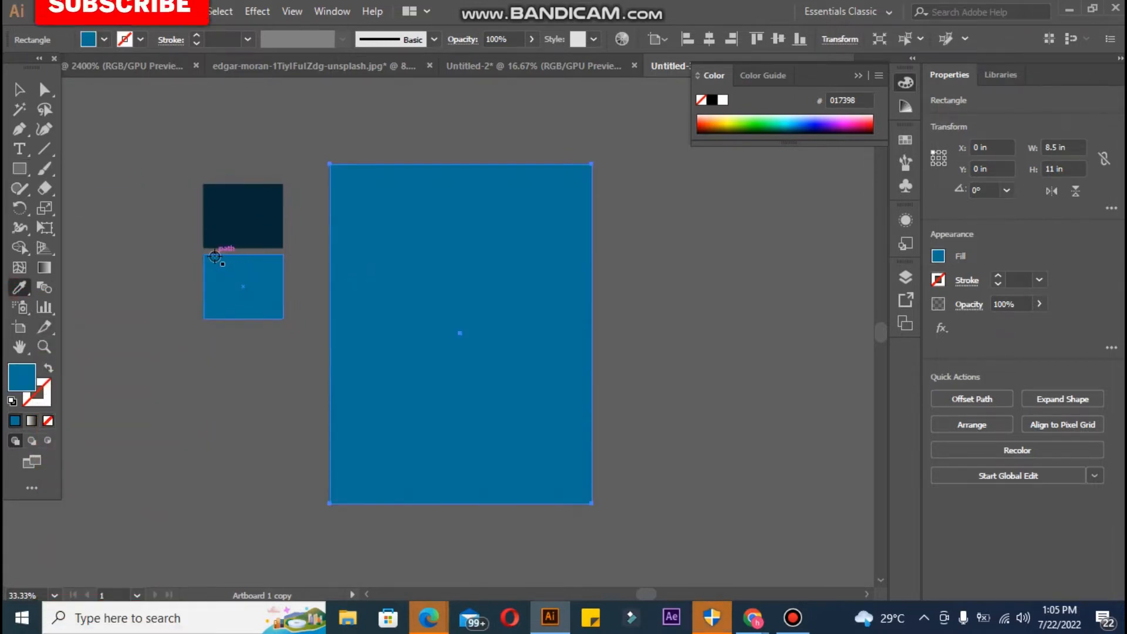
{"action": "left_click", "coordinate": [19, 89]}
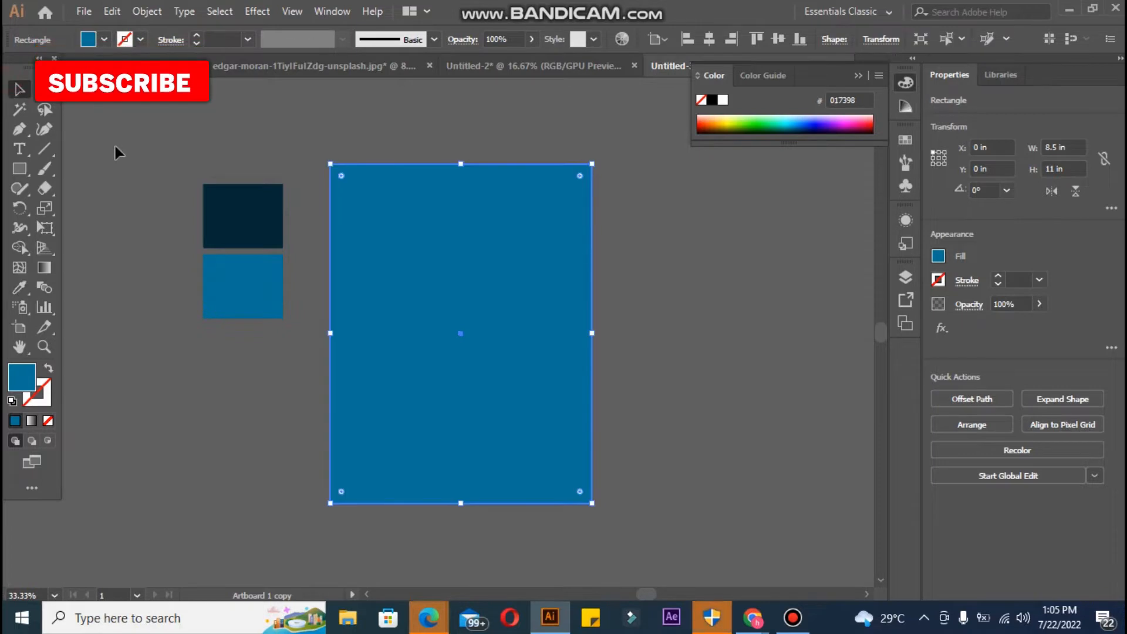
{"action": "left_click", "coordinate": [116, 153]}
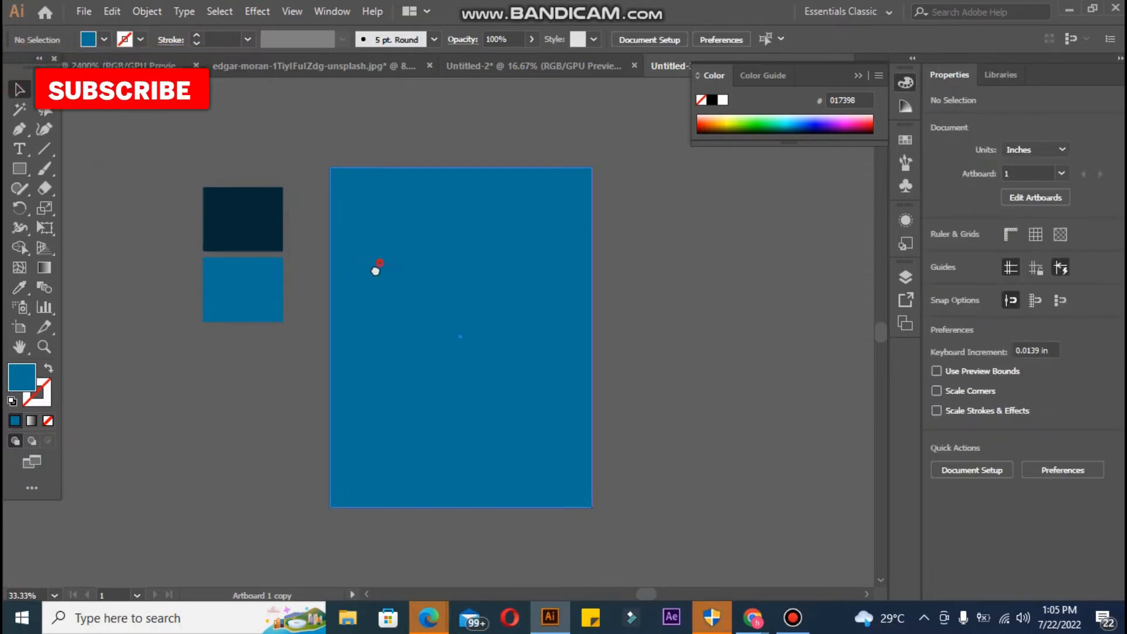
{"action": "mouse_move", "coordinate": [376, 270]}
{"action": "left_mouse_down"}
{"action": "mouse_move", "coordinate": [363, 272]}
{"action": "mouse_move", "coordinate": [374, 274]}
{"action": "left_mouse_up"}
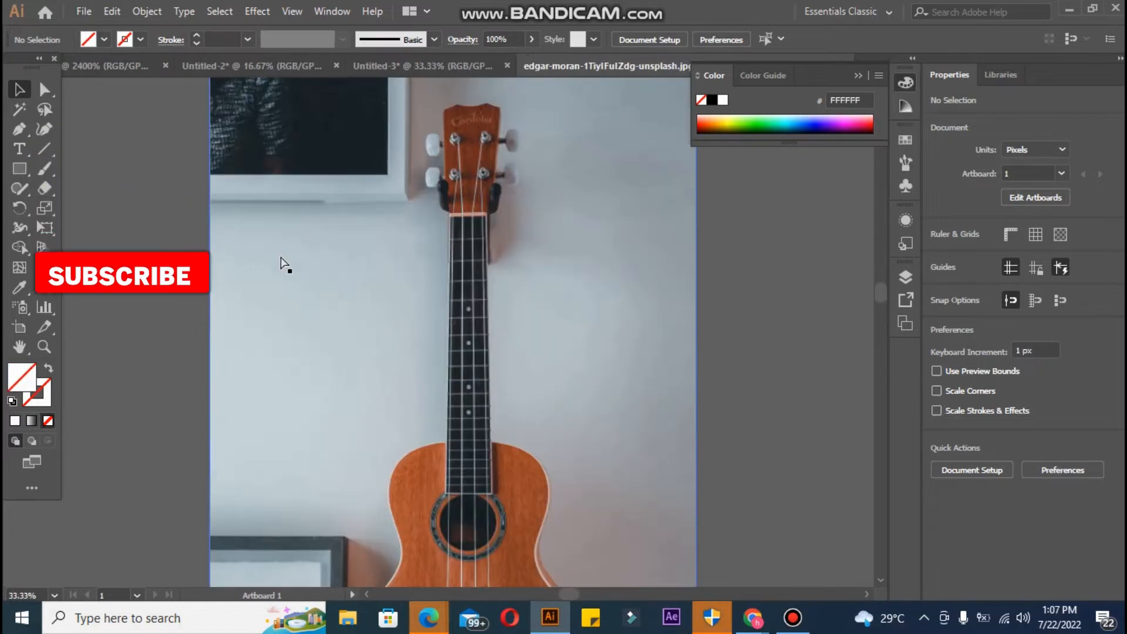
- In the guitar photo, start a Pen tool path at the headstock's upper left corner and trace its top edge to the right corner
{"action": "left_click_drag", "start_coordinate": [329, 347], "coordinate": [295, 314]}
{"action": "key", "text": "ctrl+minus"}
{"action": "key", "text": "ctrl+minus"}
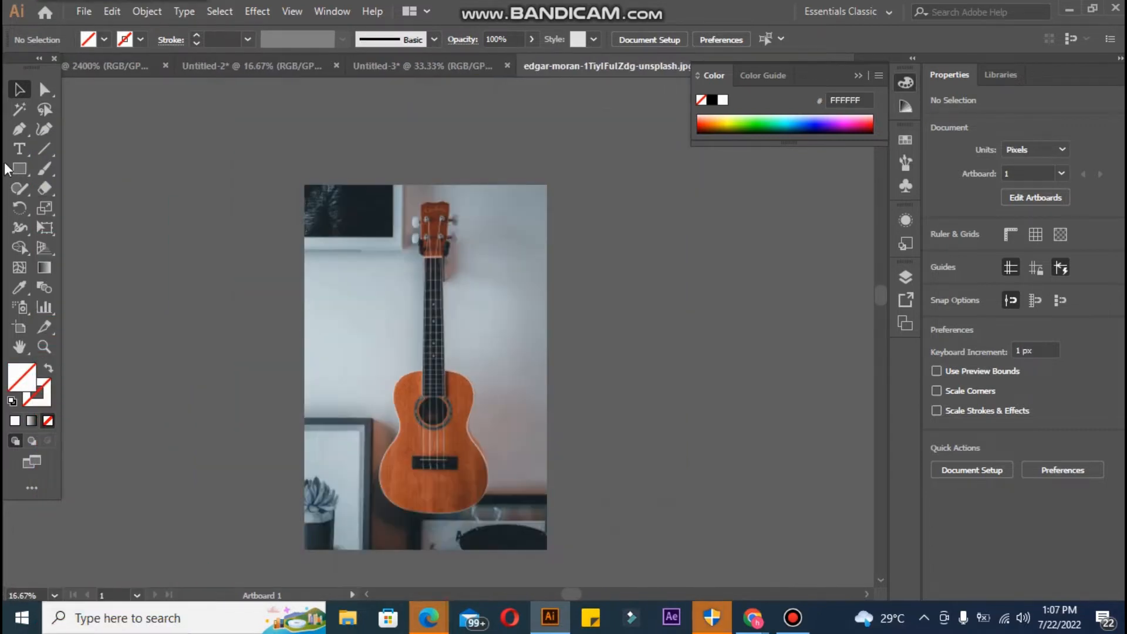
{"action": "left_click", "coordinate": [420, 203]}
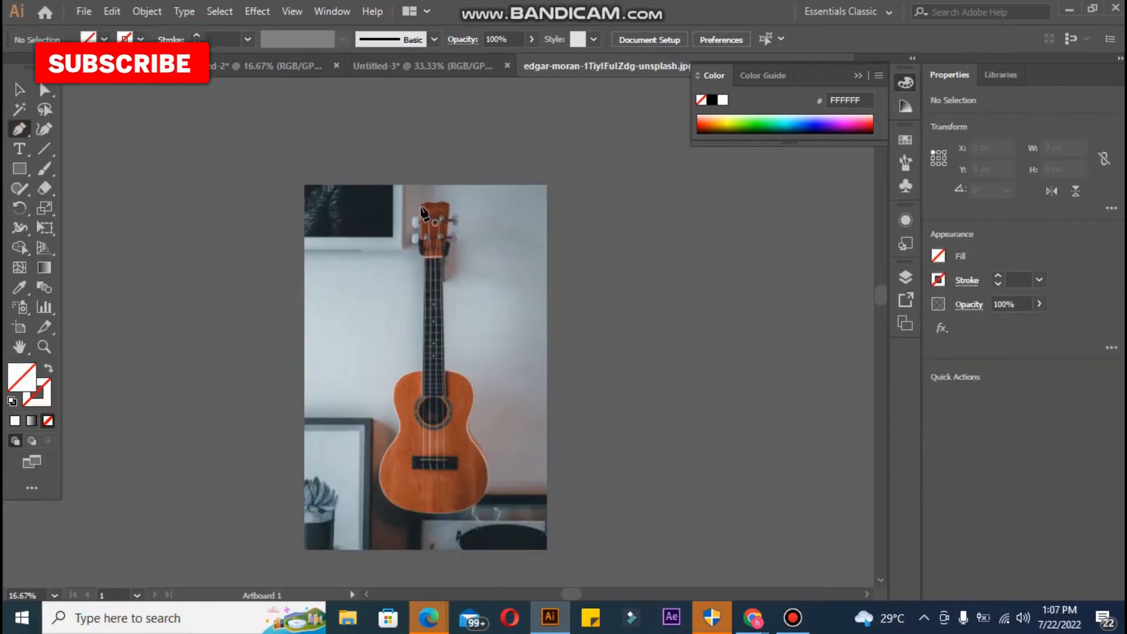
{"action": "key", "text": "ctrl+plus"}
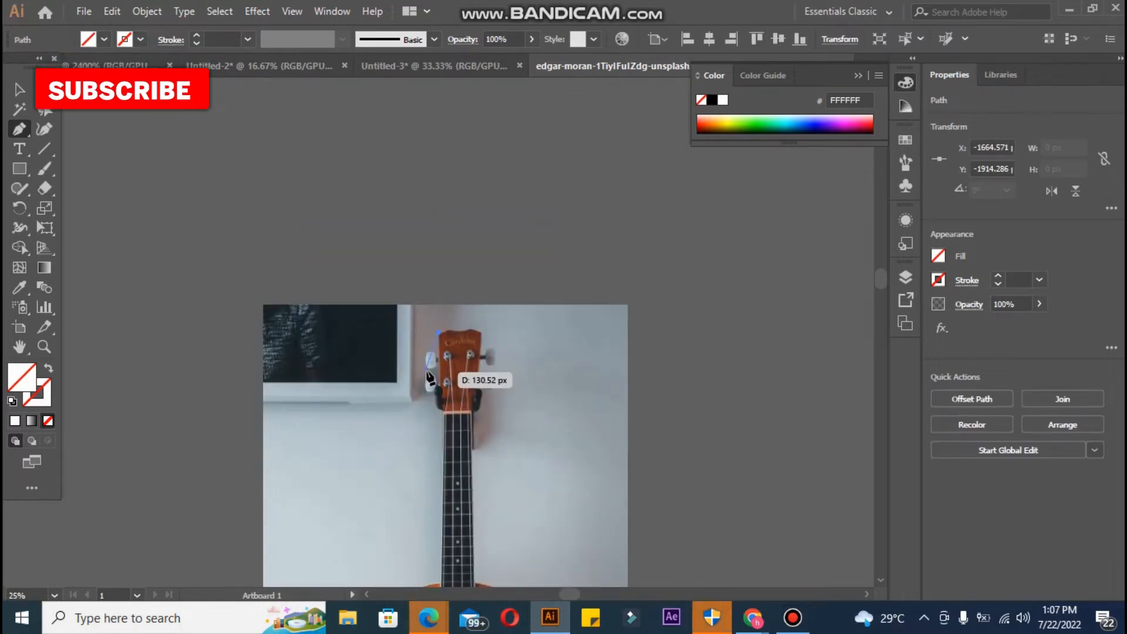
{"action": "left_click", "coordinate": [469, 331]}
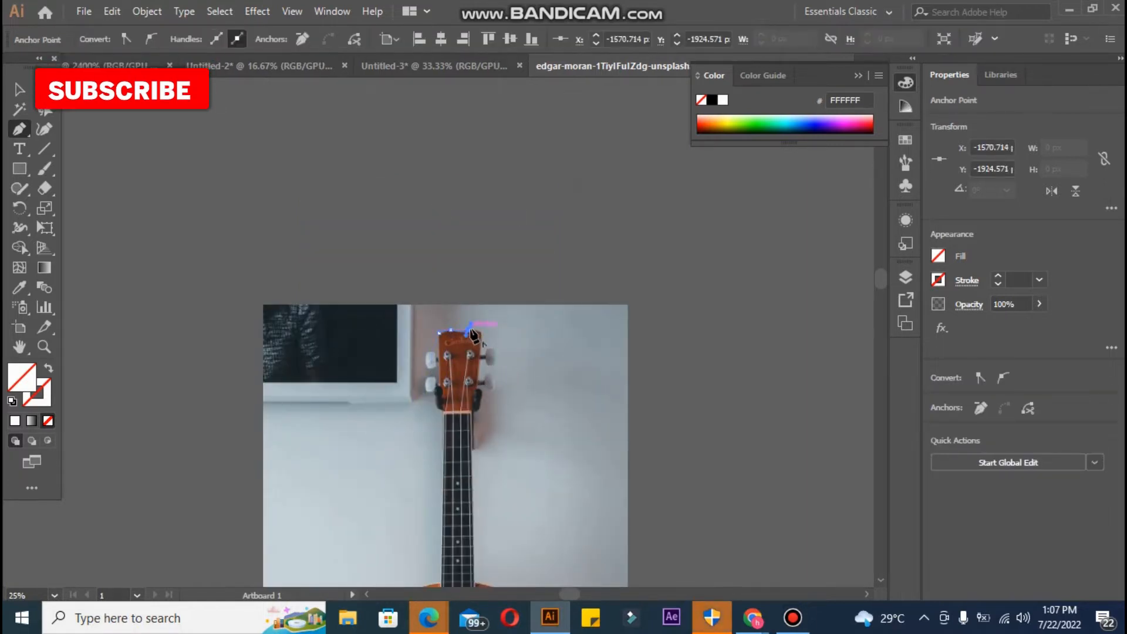
{"action": "left_click", "coordinate": [480, 333]}
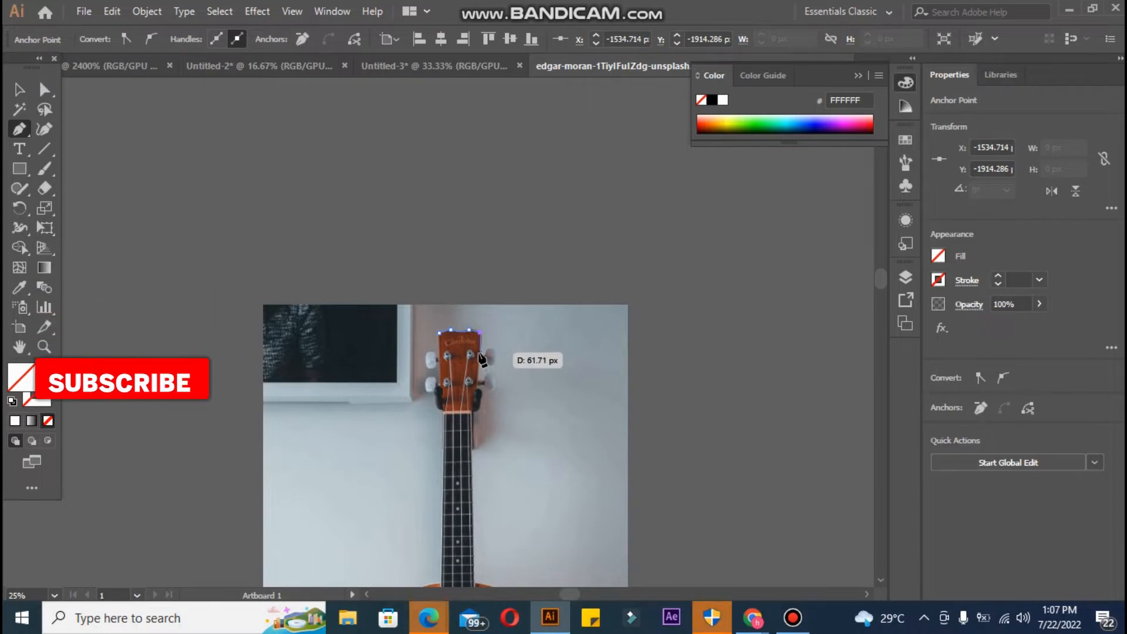
- Continue the Pen path down the headstock's right side and around the upper right tuning peg
{"action": "left_click", "coordinate": [480, 353]}
{"action": "left_click", "coordinate": [484, 356]}
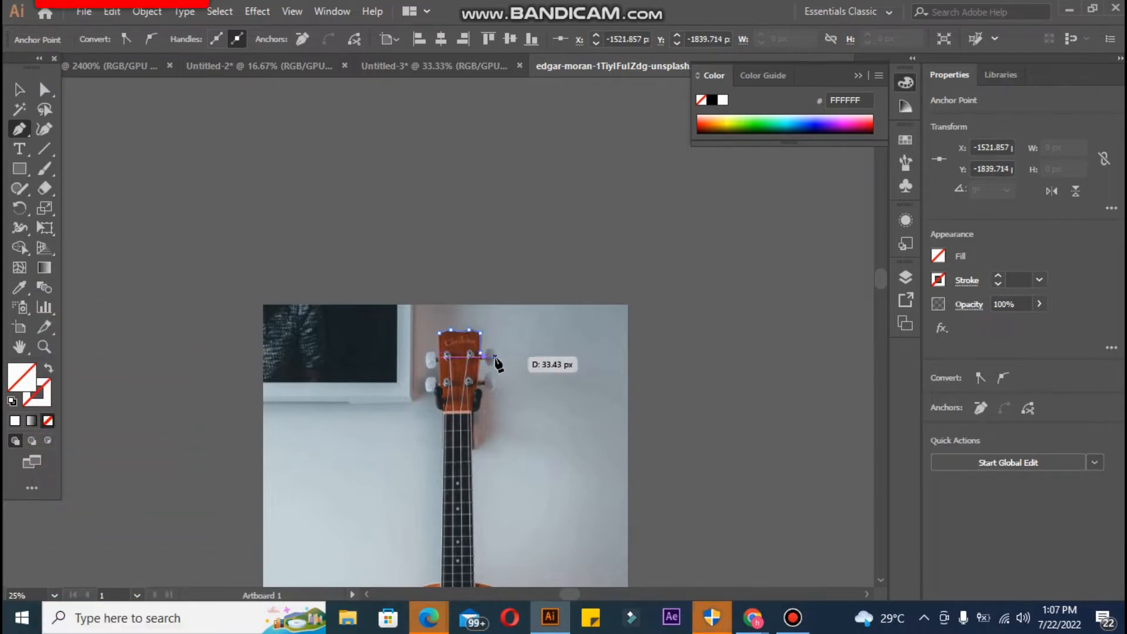
{"action": "left_click_drag", "start_coordinate": [495, 369], "coordinate": [479, 351]}
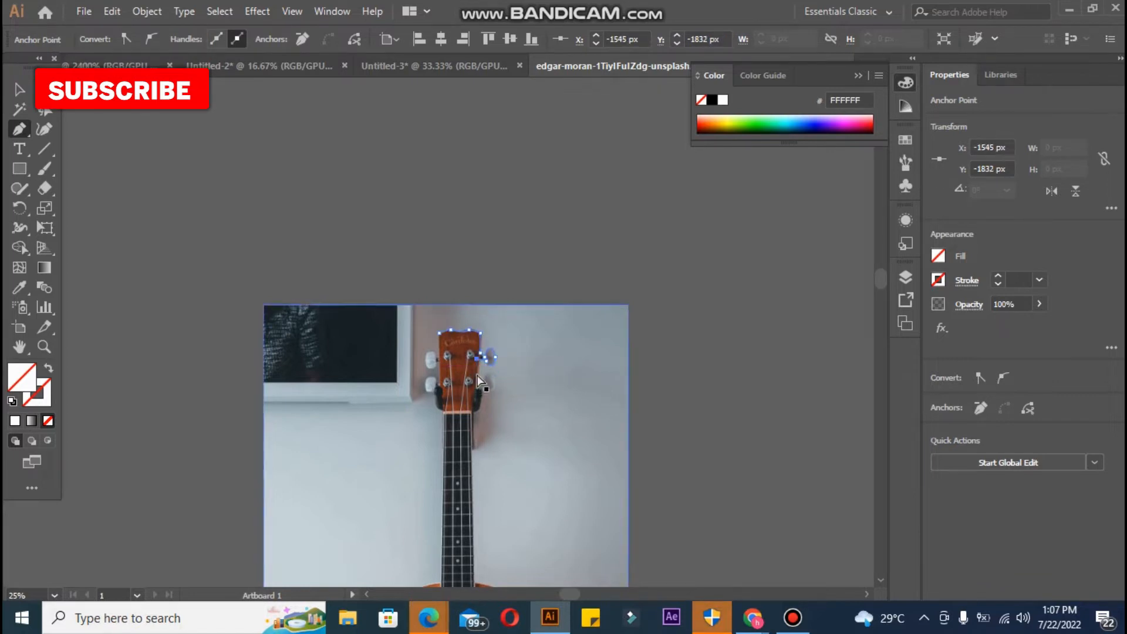
{"action": "left_click", "coordinate": [479, 360]}
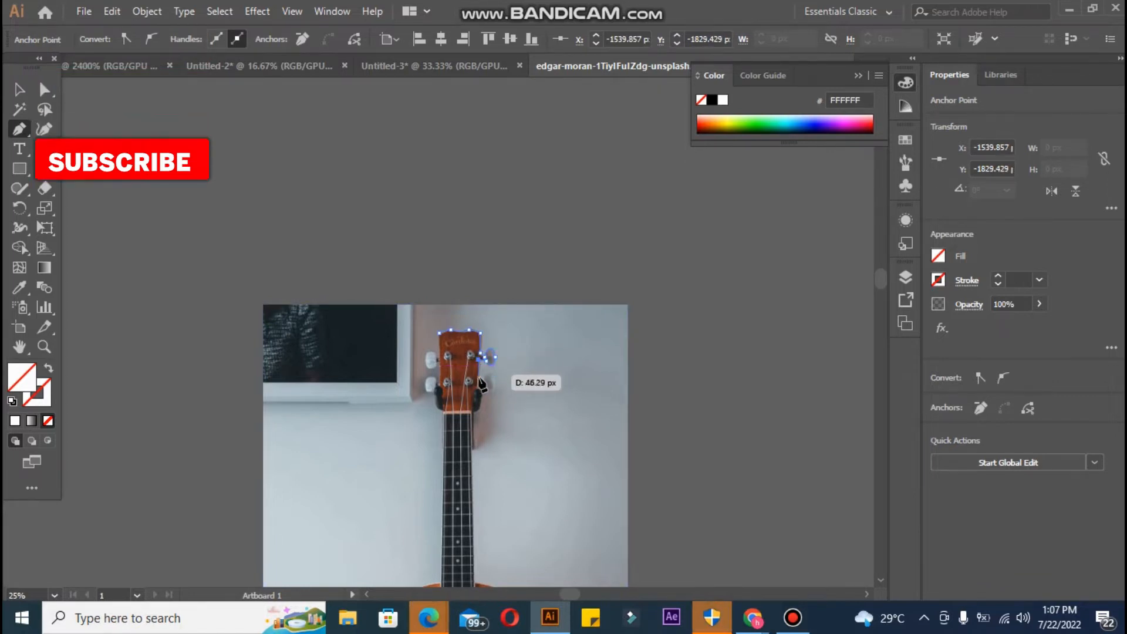
- Extend the Pen path around the lower right tuning peg and back to the headstock edge
{"action": "left_click", "coordinate": [478, 380]}
{"action": "left_click", "coordinate": [484, 381]}
{"action": "left_click_drag", "start_coordinate": [496, 387], "coordinate": [478, 371]}
{"action": "left_click", "coordinate": [494, 386]}
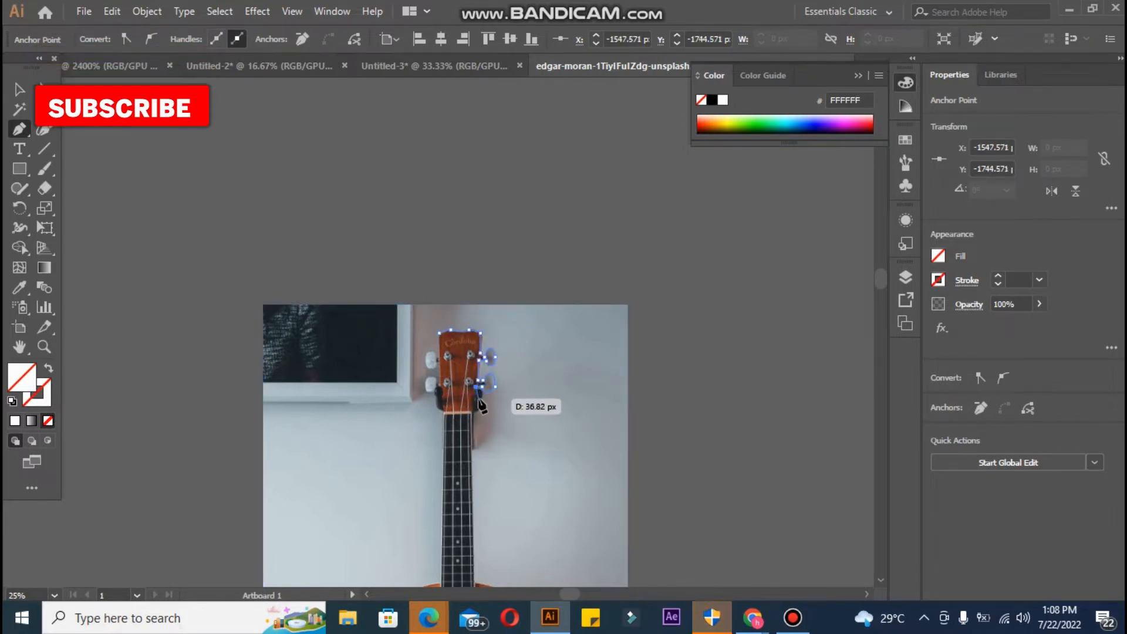
- Trace the lower headstock and the neck's right edge down to where the neck meets the guitar body
{"action": "left_click_drag", "start_coordinate": [480, 402], "coordinate": [464, 412]}
{"action": "left_click", "coordinate": [479, 402]}
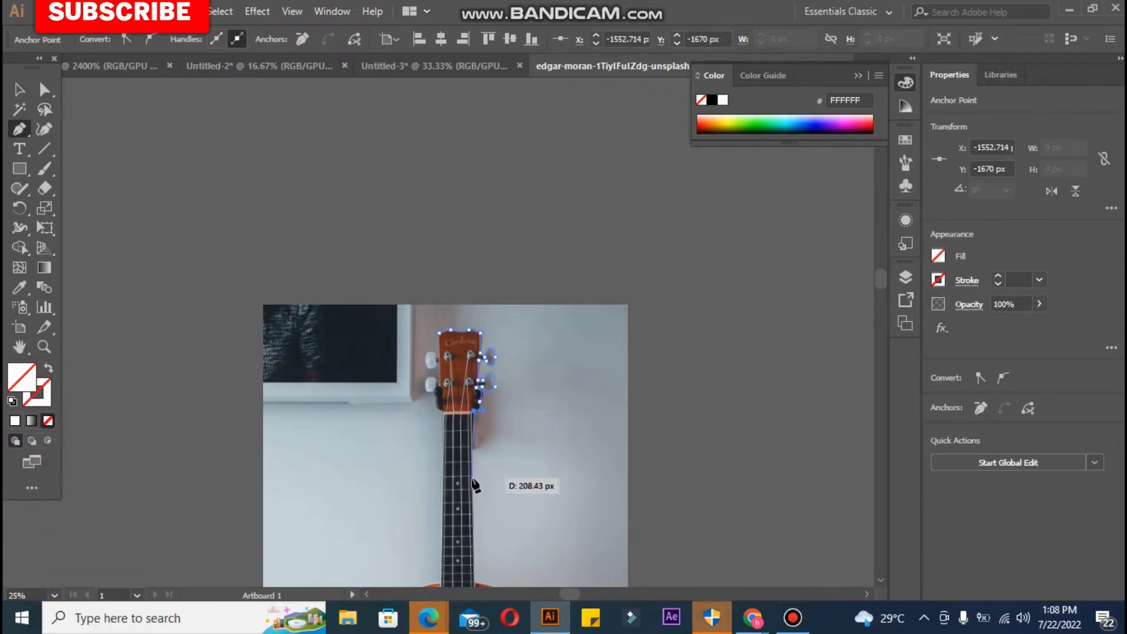
{"action": "scroll", "coordinate": [511, 506], "scroll_direction": "down", "scroll_amount": 5}
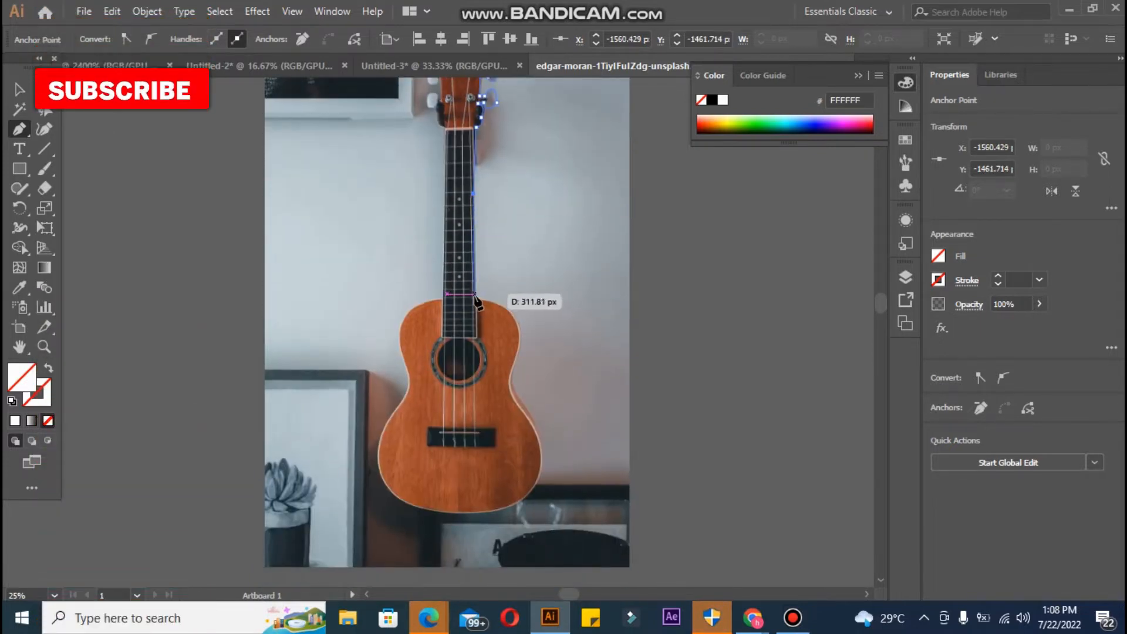
{"action": "left_click_drag", "start_coordinate": [518, 365], "coordinate": [519, 367]}
{"action": "key", "text": "ctrl+z"}
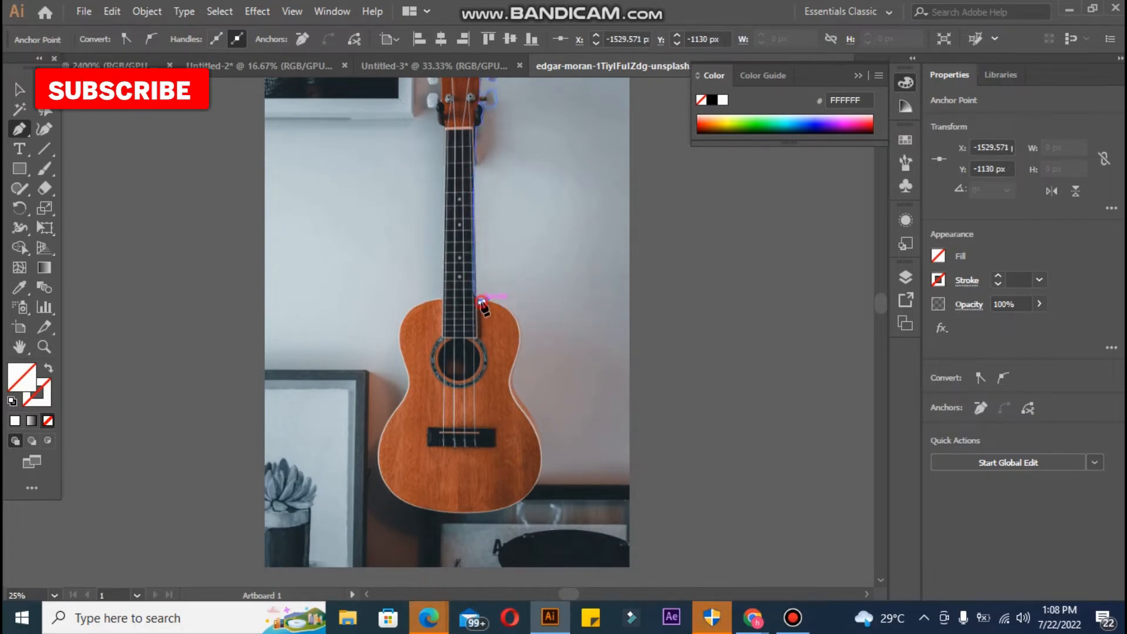
{"action": "left_click", "coordinate": [484, 301]}
{"action": "left_click_drag", "start_coordinate": [517, 332], "coordinate": [520, 389]}
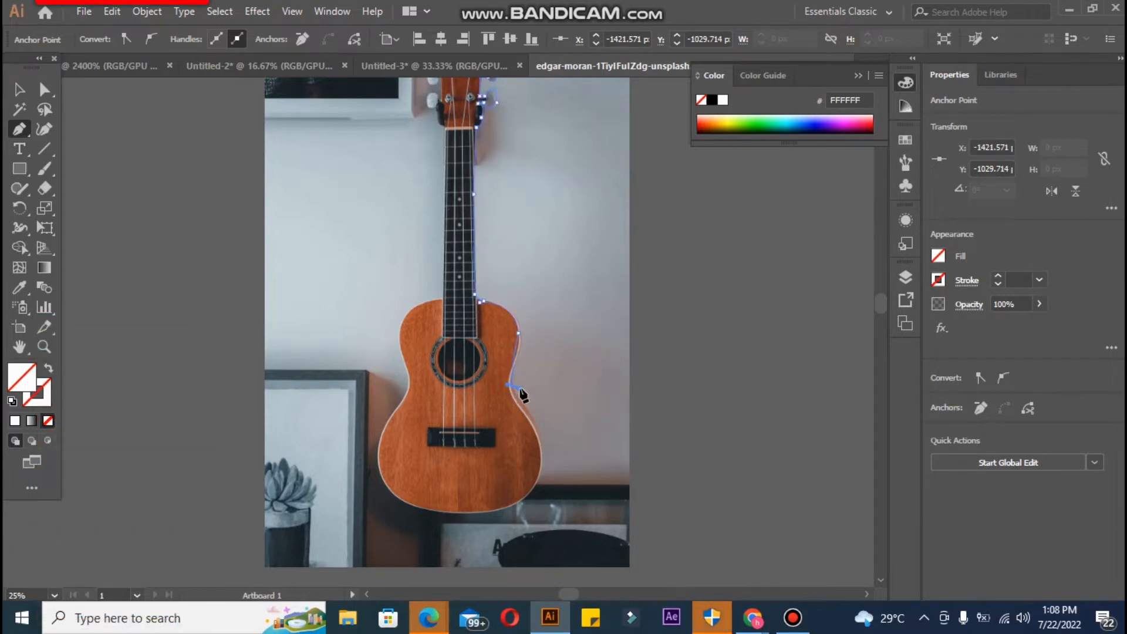
{"action": "key", "text": "ctrl+z"}
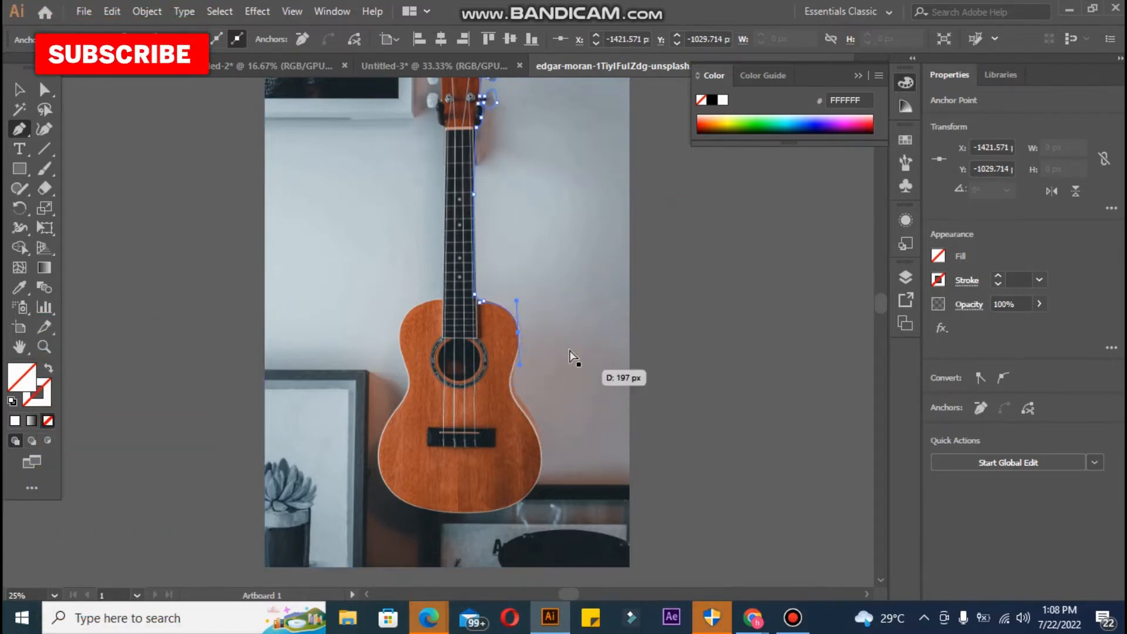
{"action": "key", "text": "ctrl+z"}
- Trace the guitar body's right side with curved segments around the upper bout, waist and lower bout to the bottom edge
{"action": "left_click_drag", "start_coordinate": [519, 330], "coordinate": [517, 364]}
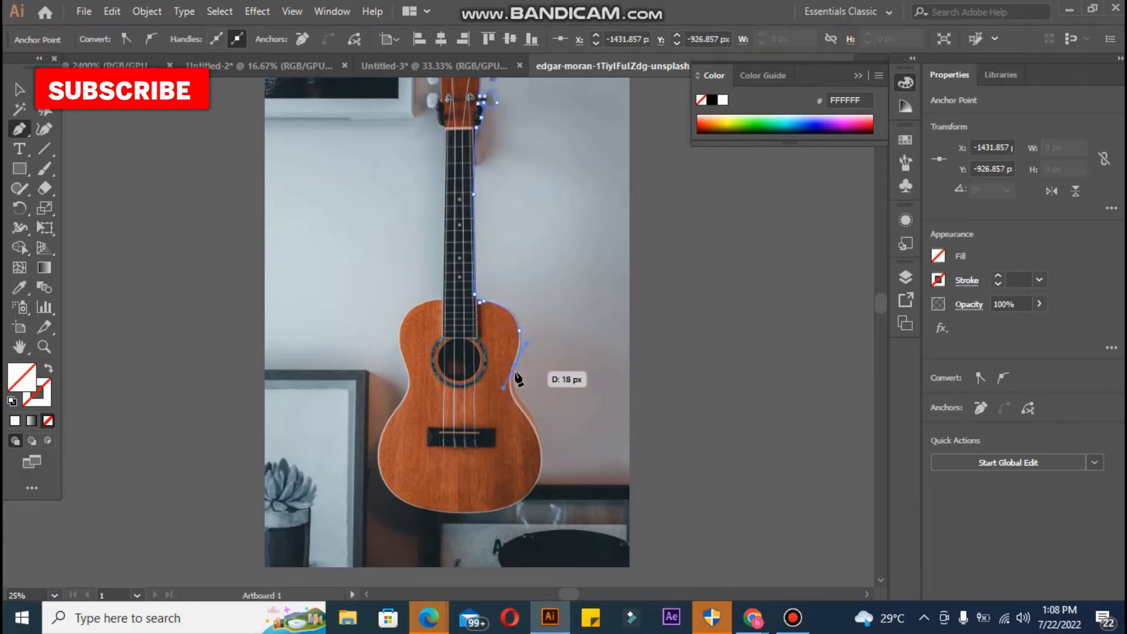
{"action": "left_click_drag", "start_coordinate": [545, 418], "coordinate": [525, 498]}
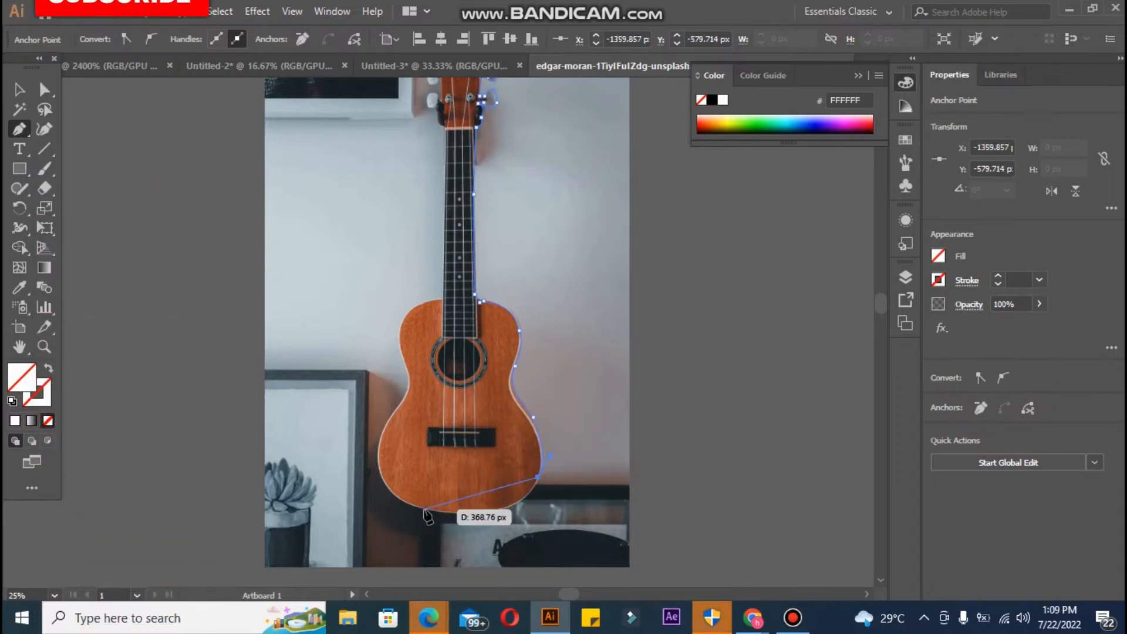
{"action": "left_click_drag", "start_coordinate": [404, 506], "coordinate": [317, 486]}
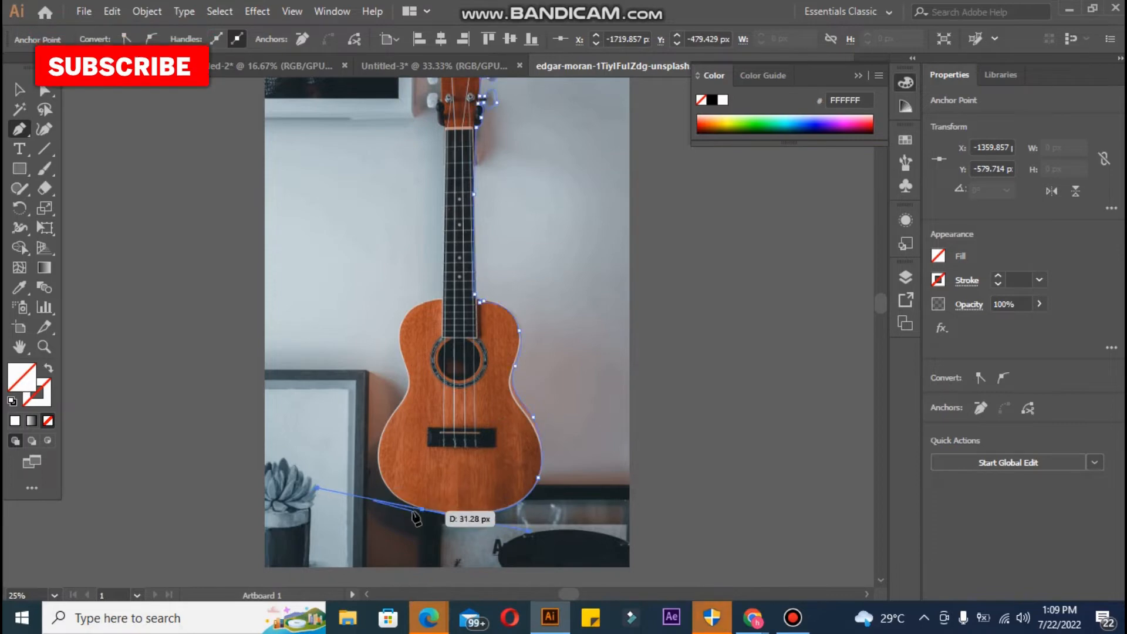
- Trace the guitar body's left side with curved Pen segments around the lower bout, waist and upper bout up to the neck joint
{"action": "left_click", "coordinate": [423, 509]}
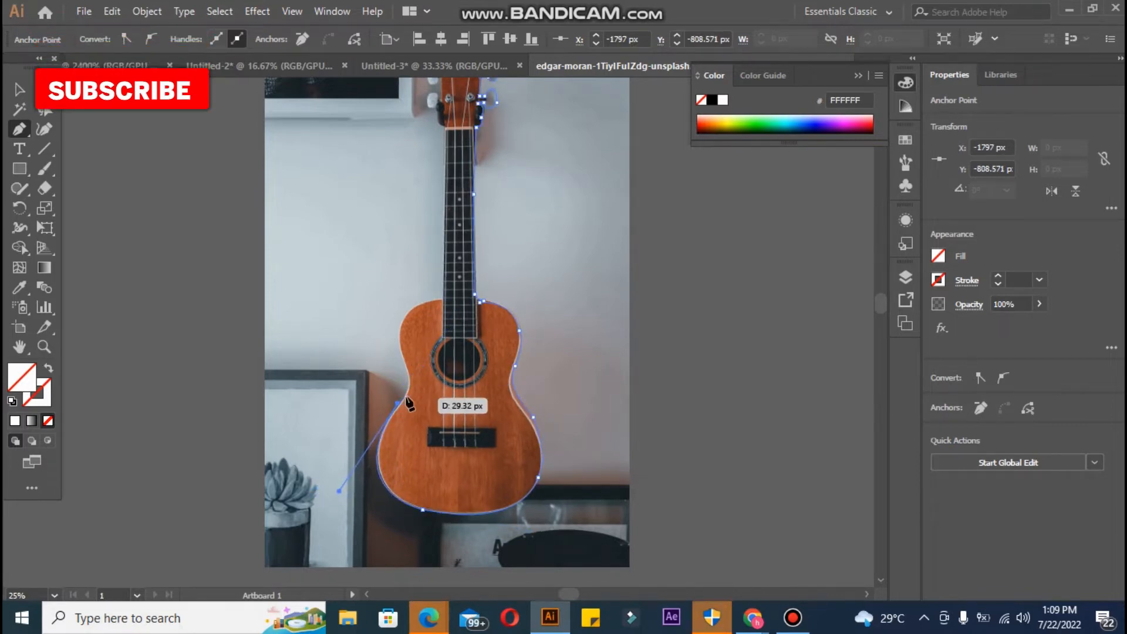
{"action": "left_click_drag", "start_coordinate": [409, 327], "coordinate": [442, 274]}
{"action": "left_click", "coordinate": [406, 368]}
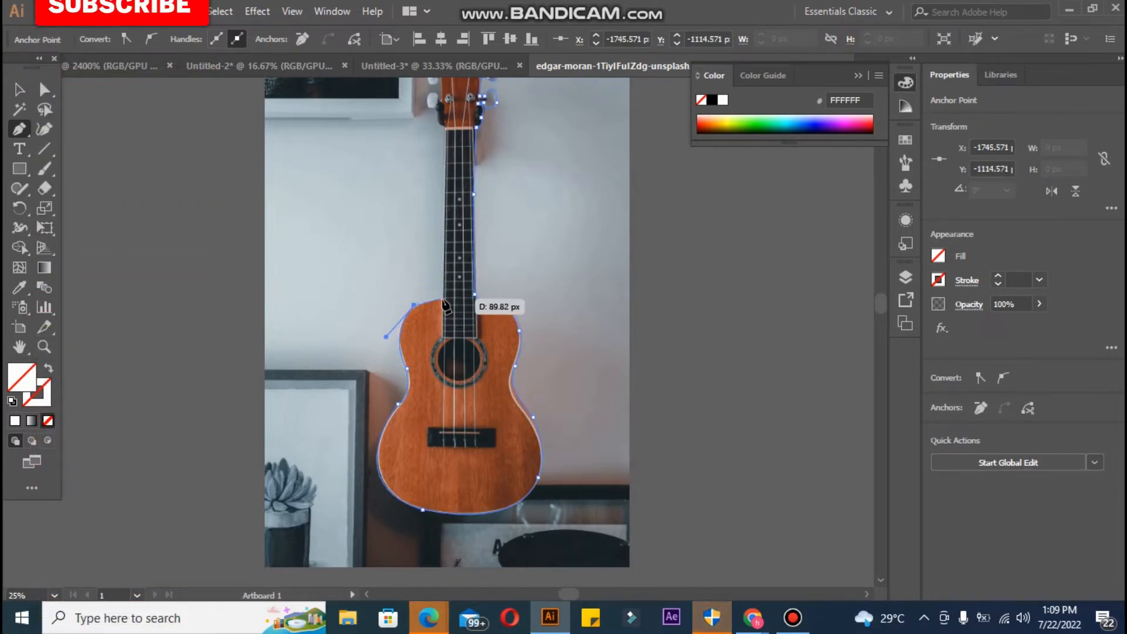
{"action": "left_click", "coordinate": [442, 298]}
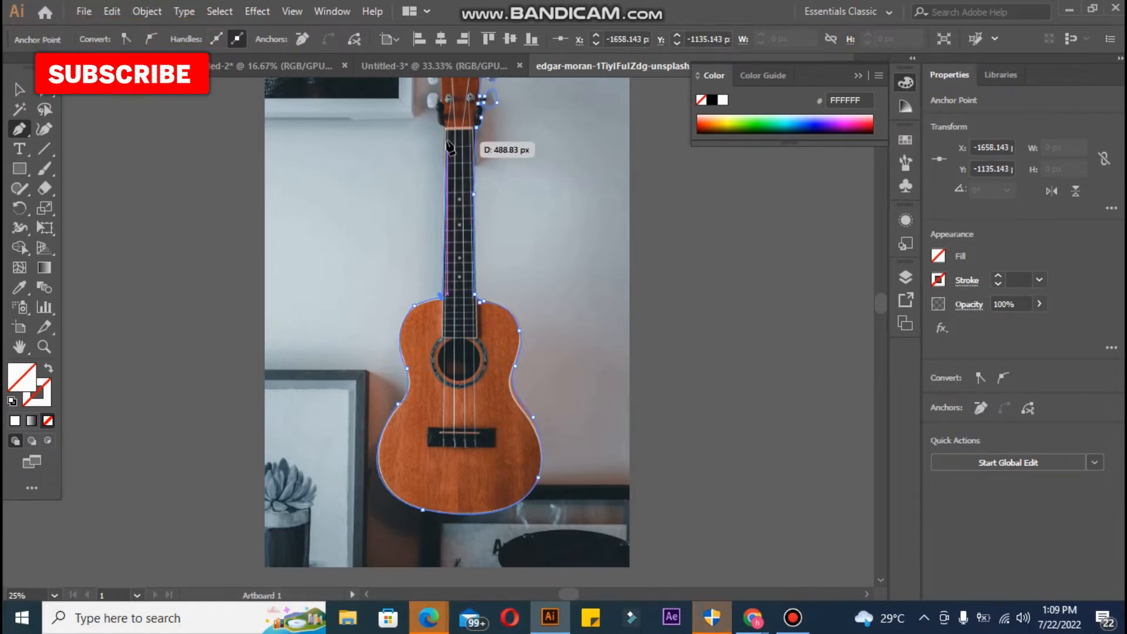
- Continue the Pen path up the neck's left edge and around the headstock's lower left tuning peg
{"action": "left_click_drag", "start_coordinate": [468, 141], "coordinate": [605, 367]}
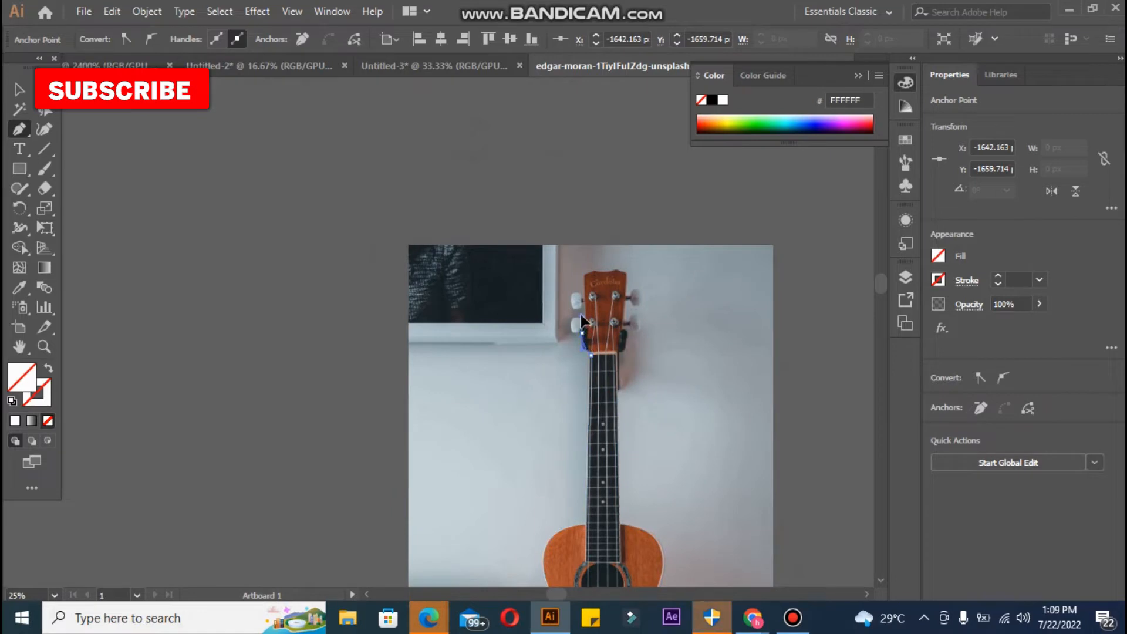
{"action": "left_click", "coordinate": [582, 333]}
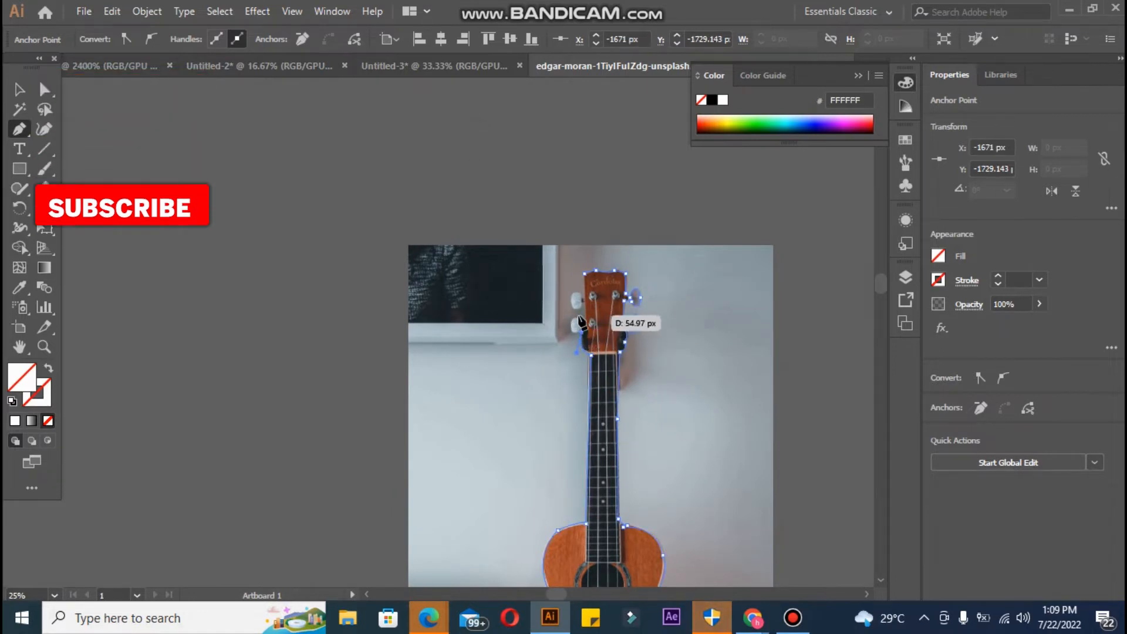
{"action": "mouse_move", "coordinate": [579, 318]}
{"action": "left_mouse_down"}
{"action": "mouse_move", "coordinate": [592, 299]}
{"action": "mouse_move", "coordinate": [575, 315]}
{"action": "mouse_move", "coordinate": [576, 300]}
{"action": "mouse_move", "coordinate": [585, 336]}
{"action": "left_mouse_up"}
{"action": "key", "text": "ctrl+z"}
{"action": "left_click", "coordinate": [582, 325]}
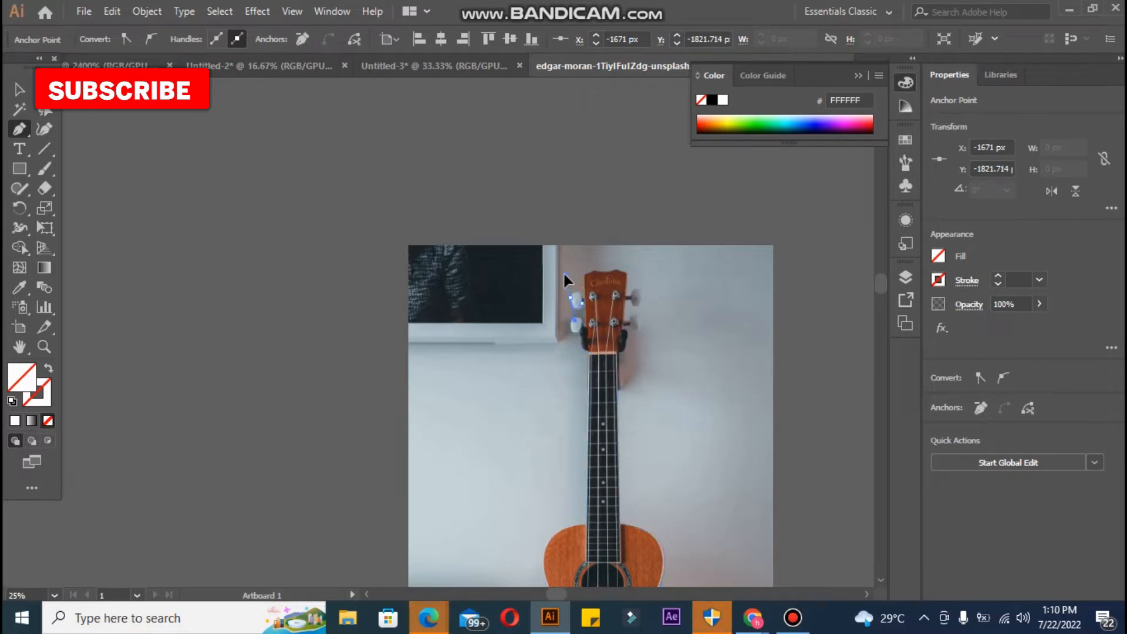
- Trace around the upper left tuning peg and close the path at the headstock's upper left corner
{"action": "left_click", "coordinate": [570, 297]}
{"action": "left_click_drag", "start_coordinate": [581, 296], "coordinate": [586, 308]}
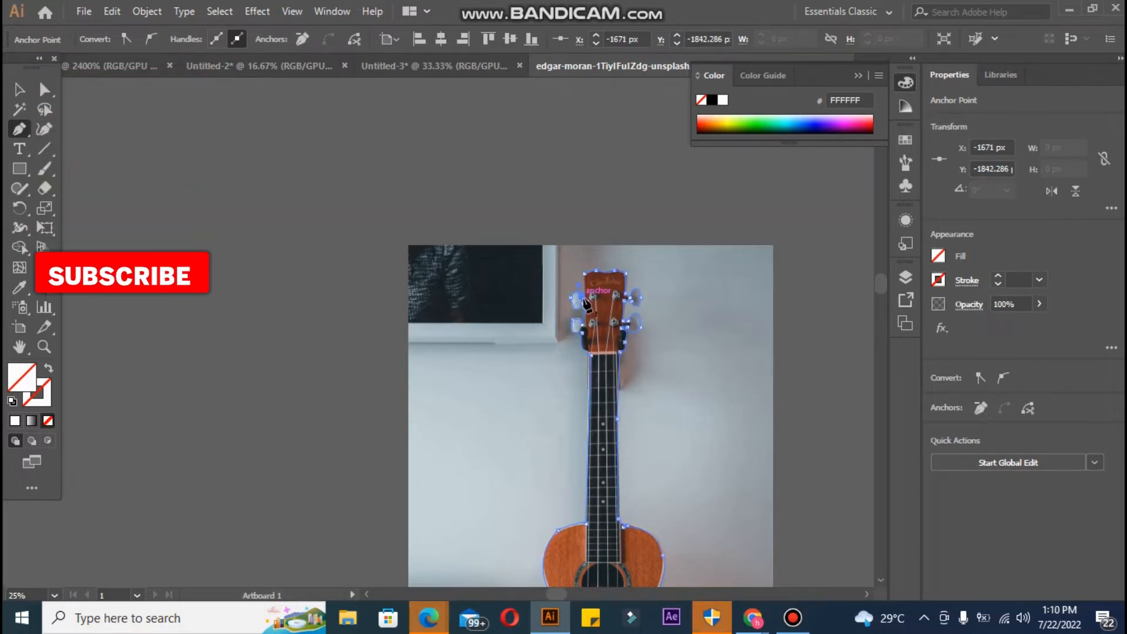
{"action": "left_click", "coordinate": [582, 296]}
{"action": "left_click", "coordinate": [585, 275]}
- Clip the photo to the traced guitar outline with a clipping mask
{"action": "key", "text": "v"}
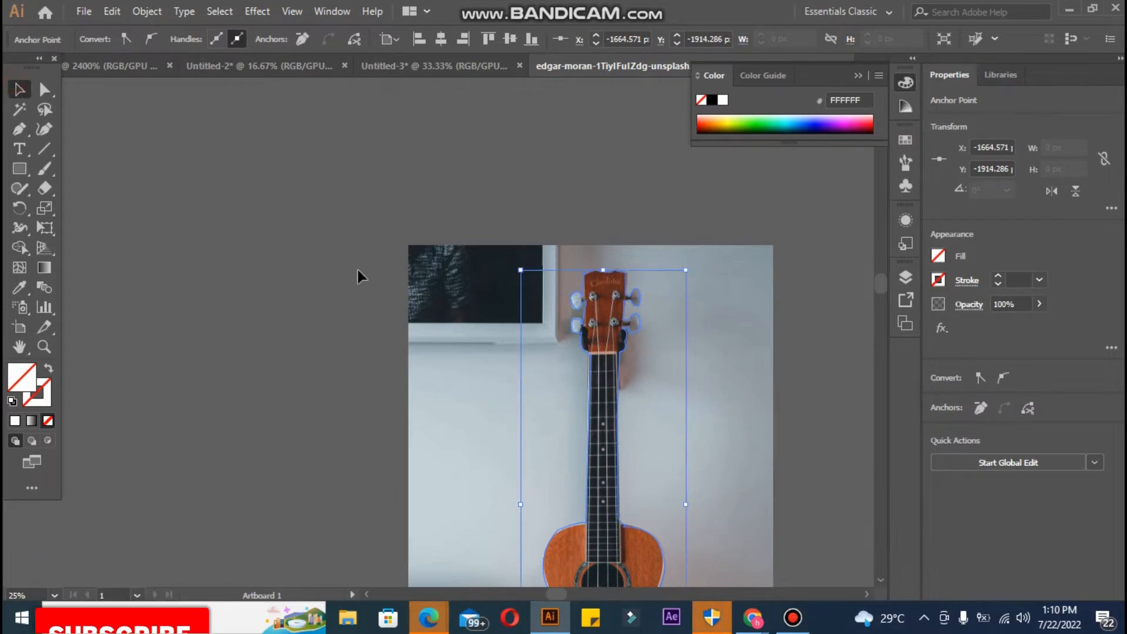
{"action": "right_click", "coordinate": [448, 270]}
{"action": "left_click", "coordinate": [576, 395]}
- Scale the clipped guitar down to about 151 by 427 px and reposition it
{"action": "left_click_drag", "start_coordinate": [654, 335], "coordinate": [346, 129]}
{"action": "left_click_drag", "start_coordinate": [248, 90], "coordinate": [365, 425]}
{"action": "left_click_drag", "start_coordinate": [381, 475], "coordinate": [393, 402]}
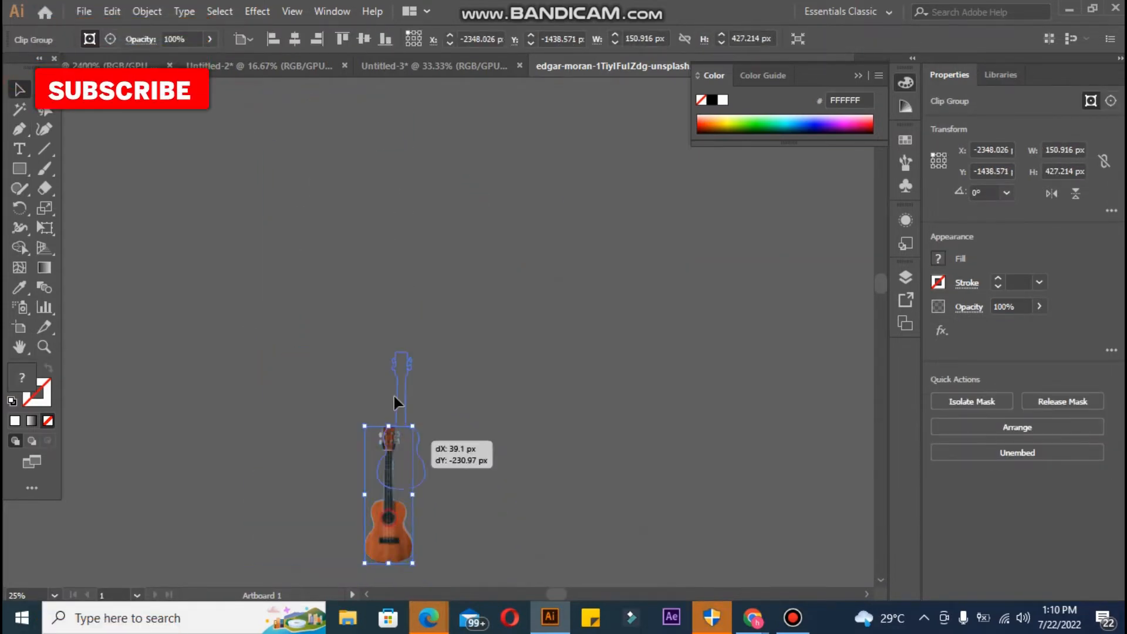
- Paste the guitar cutout into the Untitled-3 document and enlarge it to about 3.19 by 9.03 in at the artboard's top edge
{"action": "left_click", "coordinate": [364, 70]}
{"action": "key", "text": "ctrl+v"}
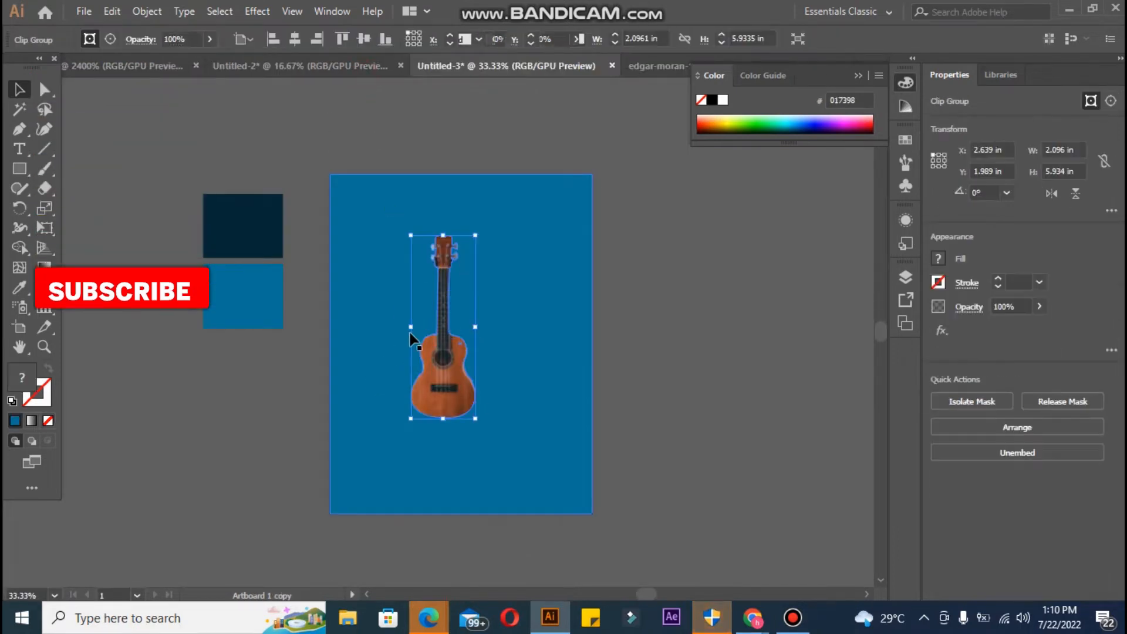
{"action": "left_click_drag", "start_coordinate": [478, 425], "coordinate": [517, 535]}
{"action": "left_click_drag", "start_coordinate": [477, 429], "coordinate": [482, 367]}
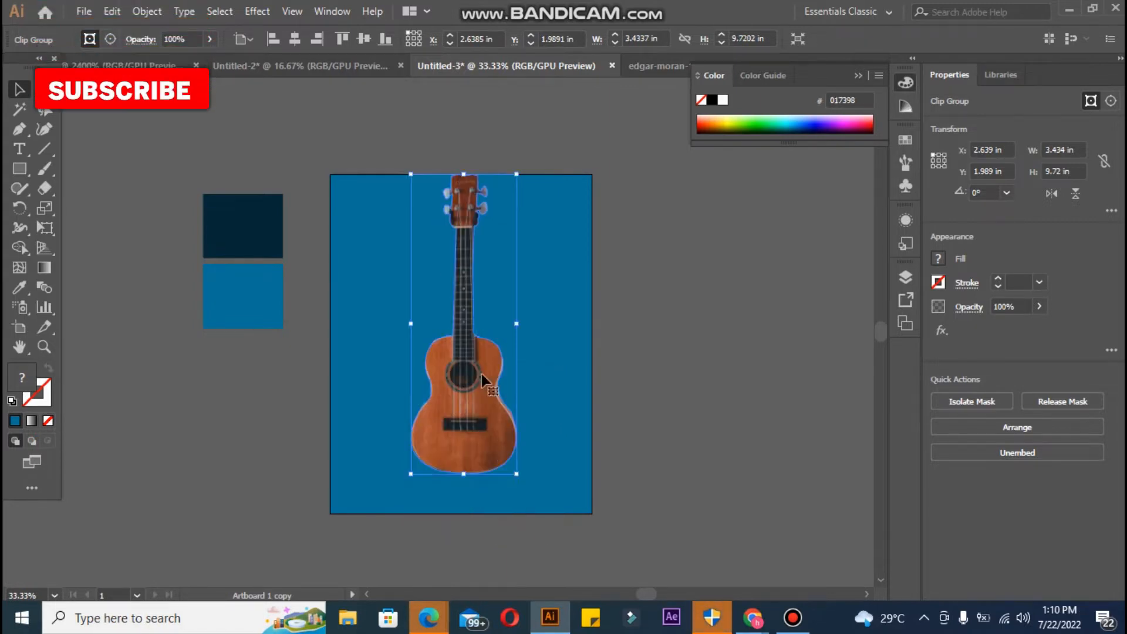
{"action": "left_click_drag", "start_coordinate": [518, 476], "coordinate": [509, 452]}
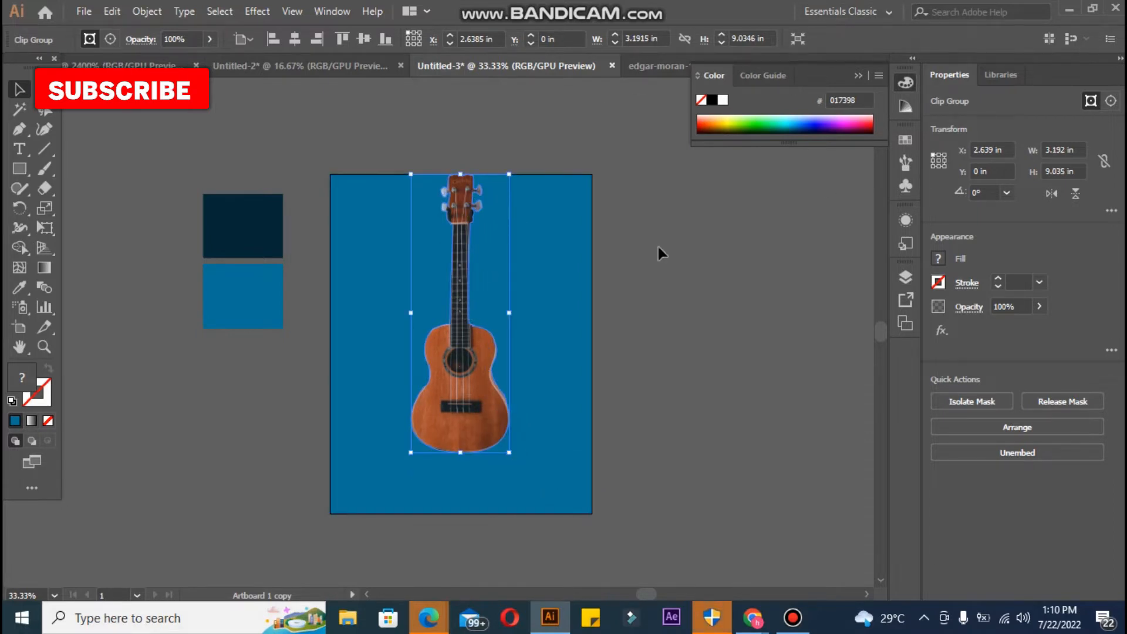
- Center the guitar horizontally on the artboard, try centering it vertically as well, and undo the vertical alignment
{"action": "left_click", "coordinate": [294, 40]}
{"action": "left_click", "coordinate": [363, 40]}
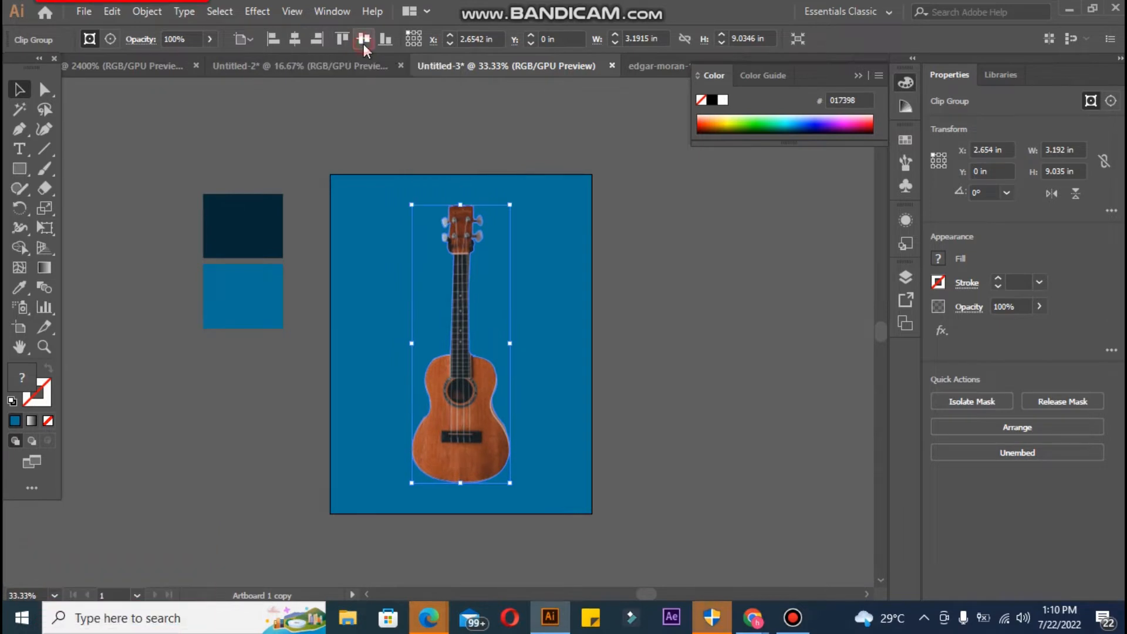
{"action": "key", "text": "ctrl+z"}
{"action": "key", "text": "ctrl+equal"}
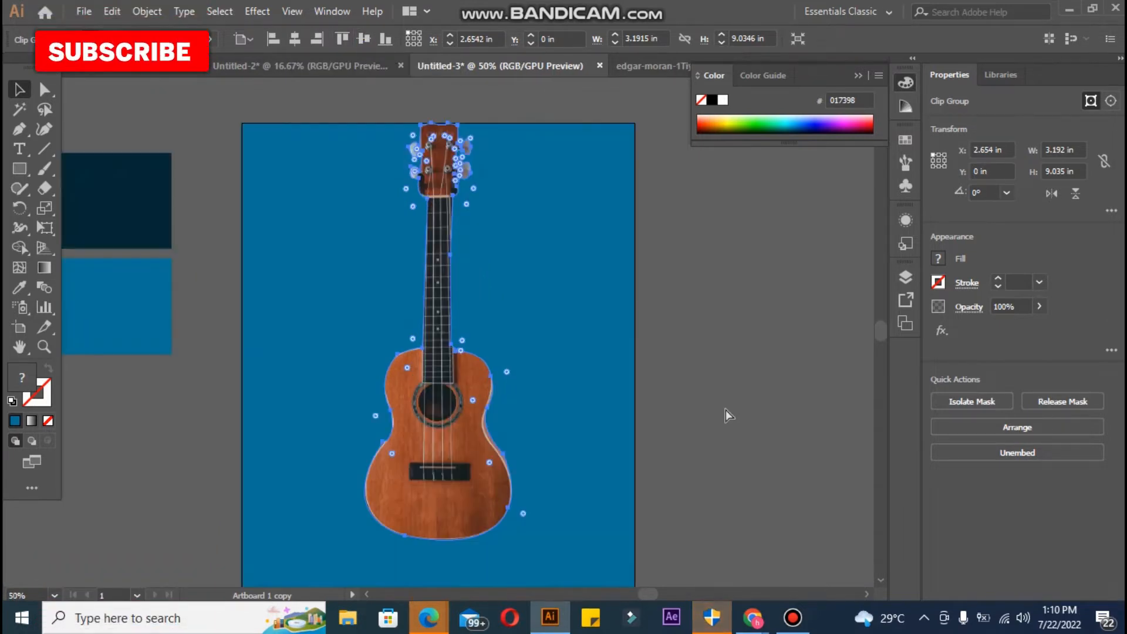
{"action": "key", "text": "ctrl+minus"}
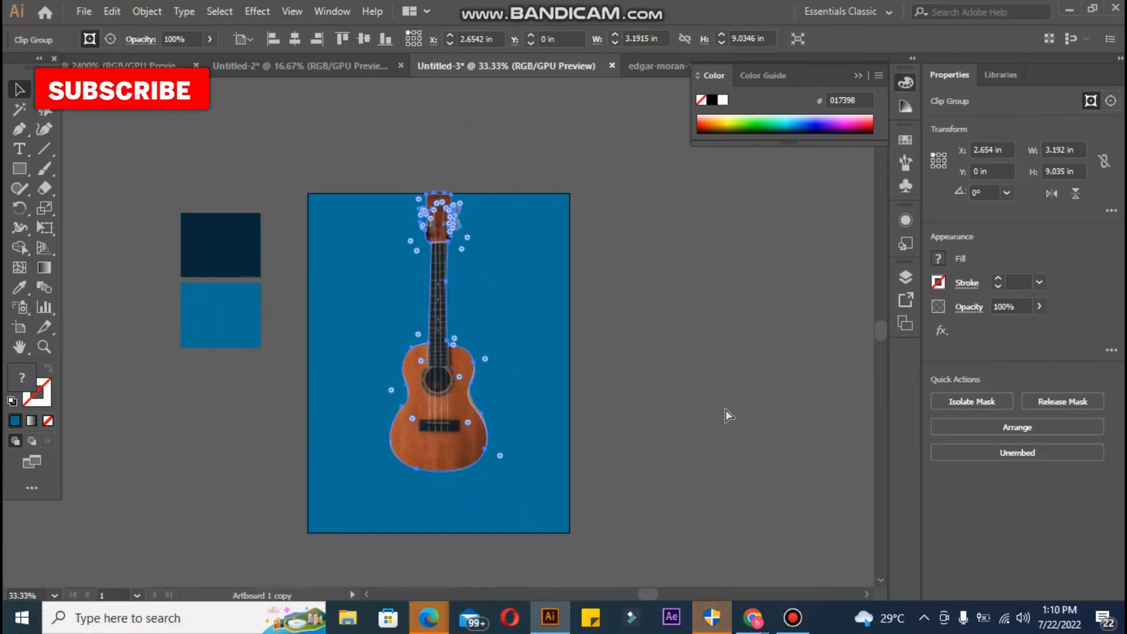
{"action": "left_click", "coordinate": [614, 381]}
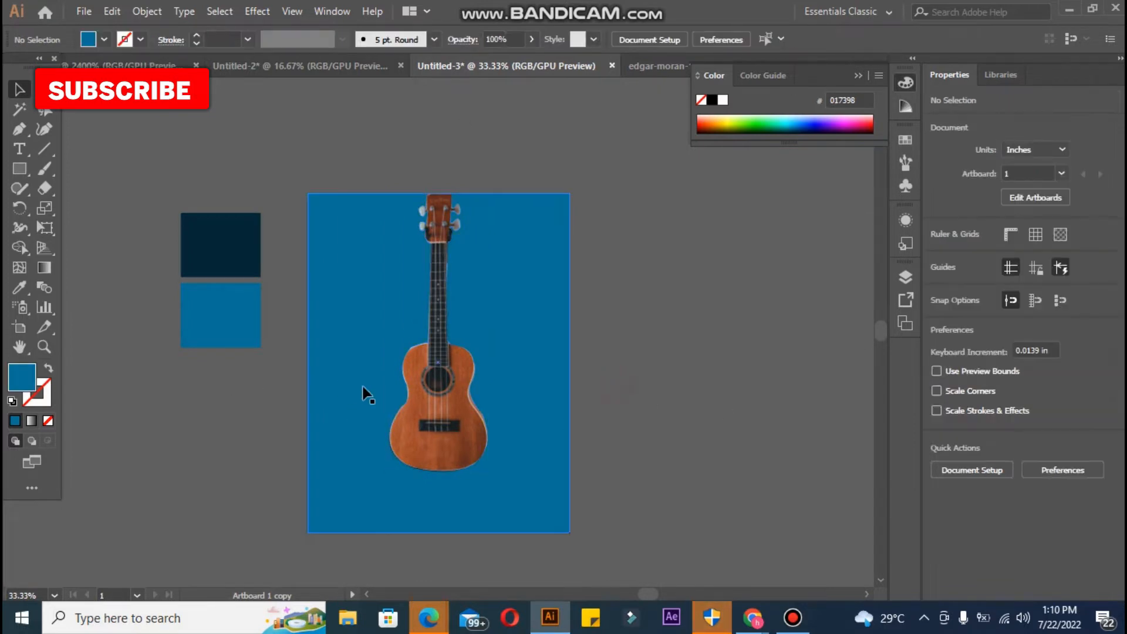
- Nudge the guitar down to a Y position of 0.014 in and deselect it
{"action": "left_click", "coordinate": [412, 401]}
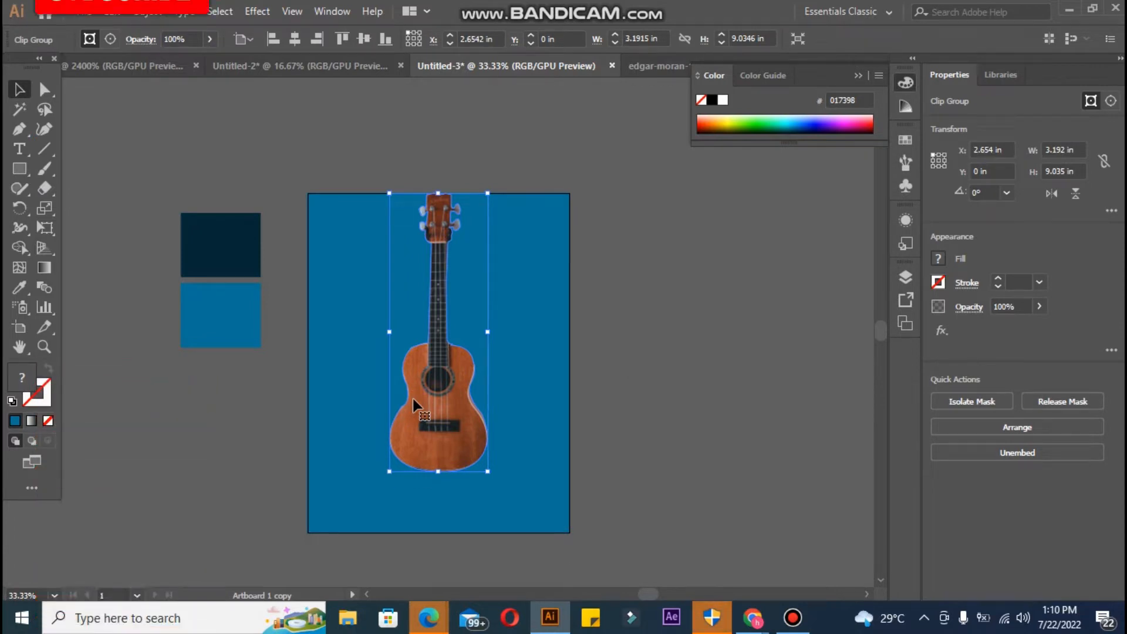
{"action": "key", "text": "Down"}
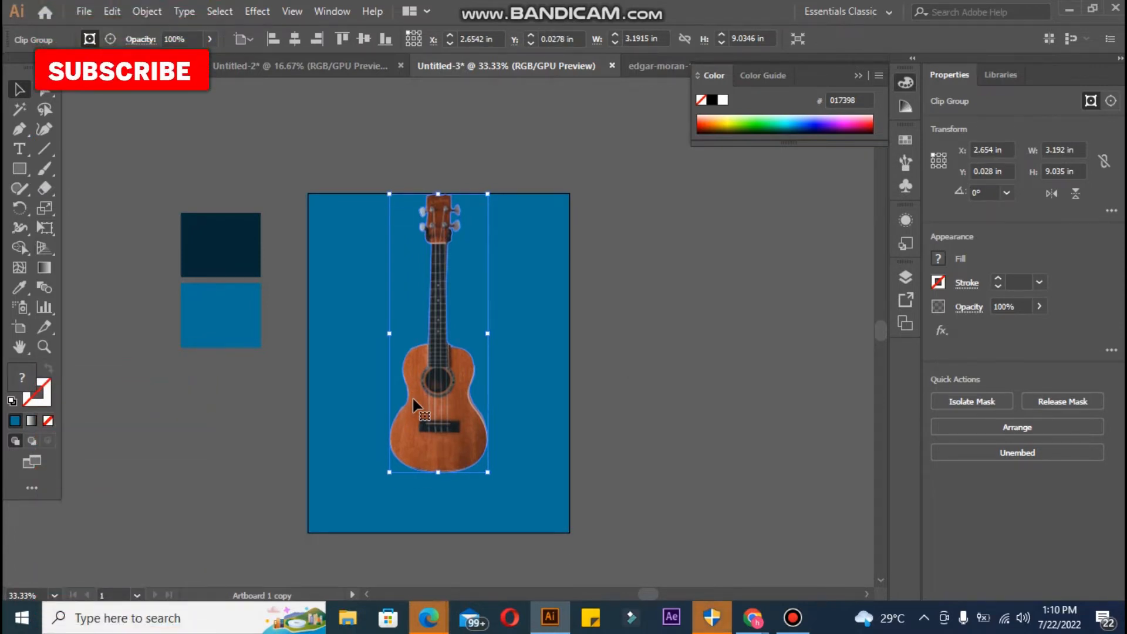
{"action": "left_click", "coordinate": [649, 439]}
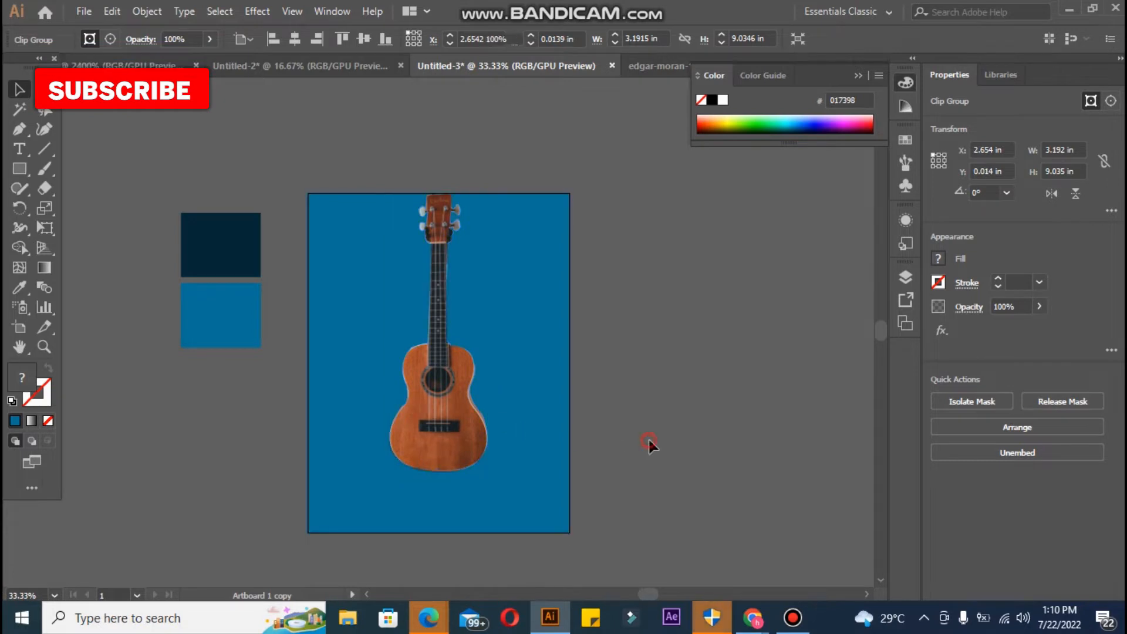
- Add the text "SANFIEGO" above the artboard and enlarge it to about 148 pt
{"action": "left_click", "coordinate": [28, 150]}
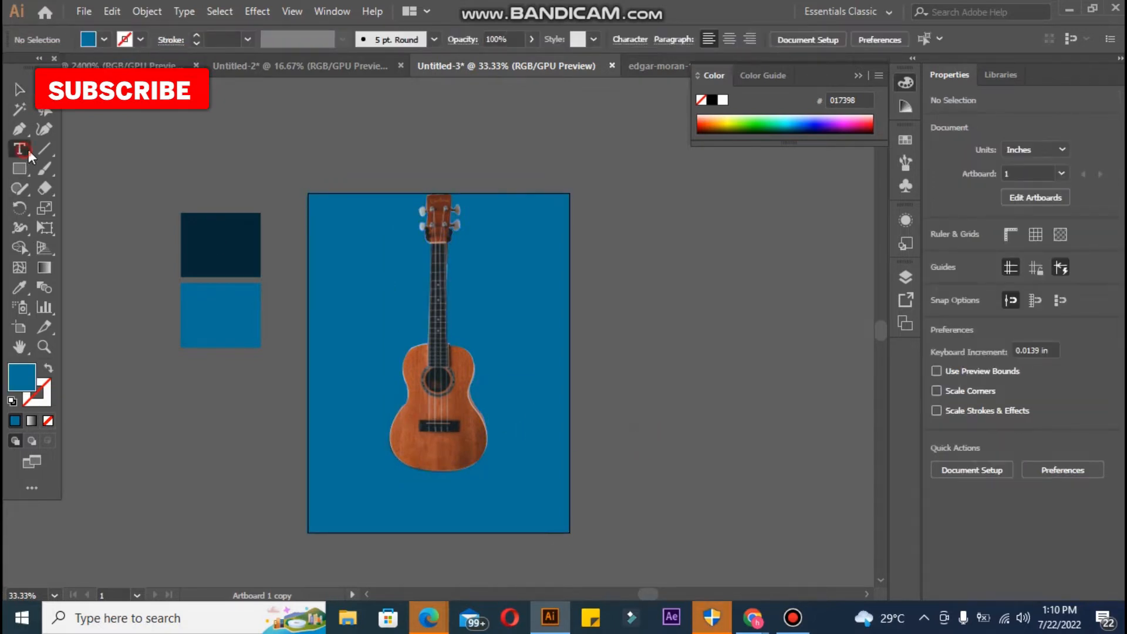
{"action": "left_click", "coordinate": [299, 154]}
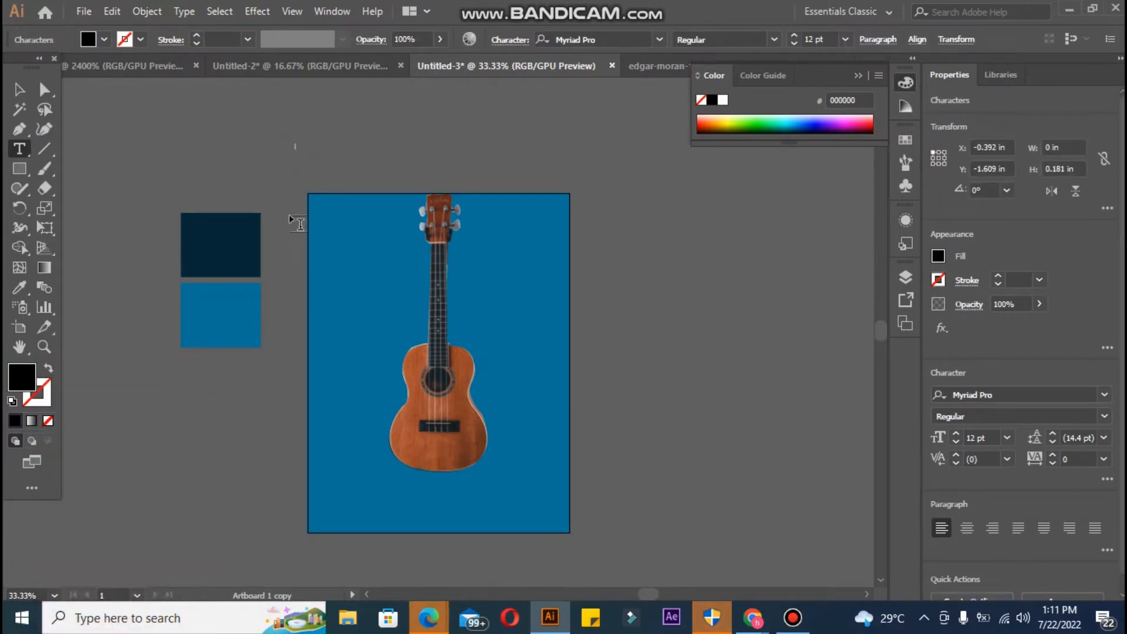
{"action": "type", "text": "SAN"}
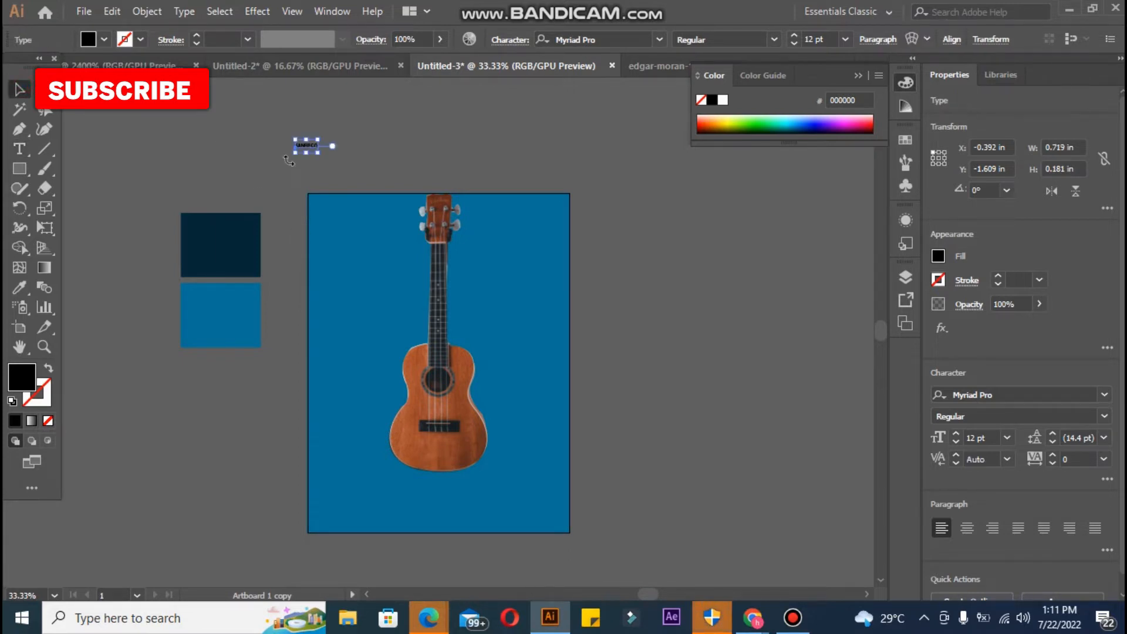
{"action": "left_click_drag", "start_coordinate": [321, 154], "coordinate": [570, 334]}
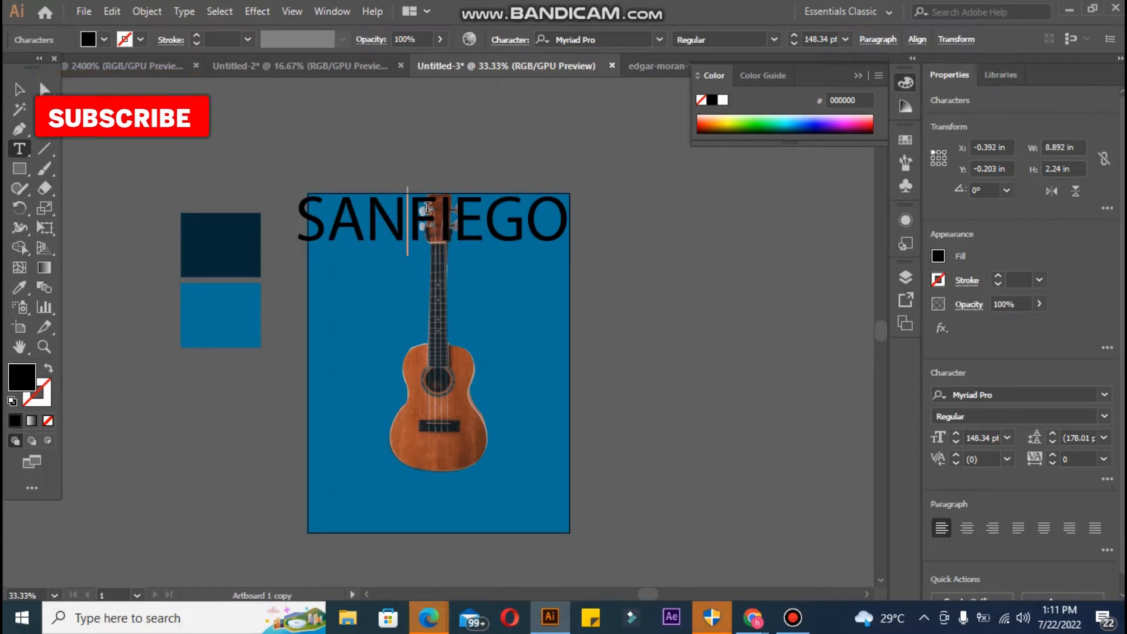
- Correct the text to "SAN DIEGO" and move it across the guitar's neck
{"action": "key", "text": "BackSpace"}
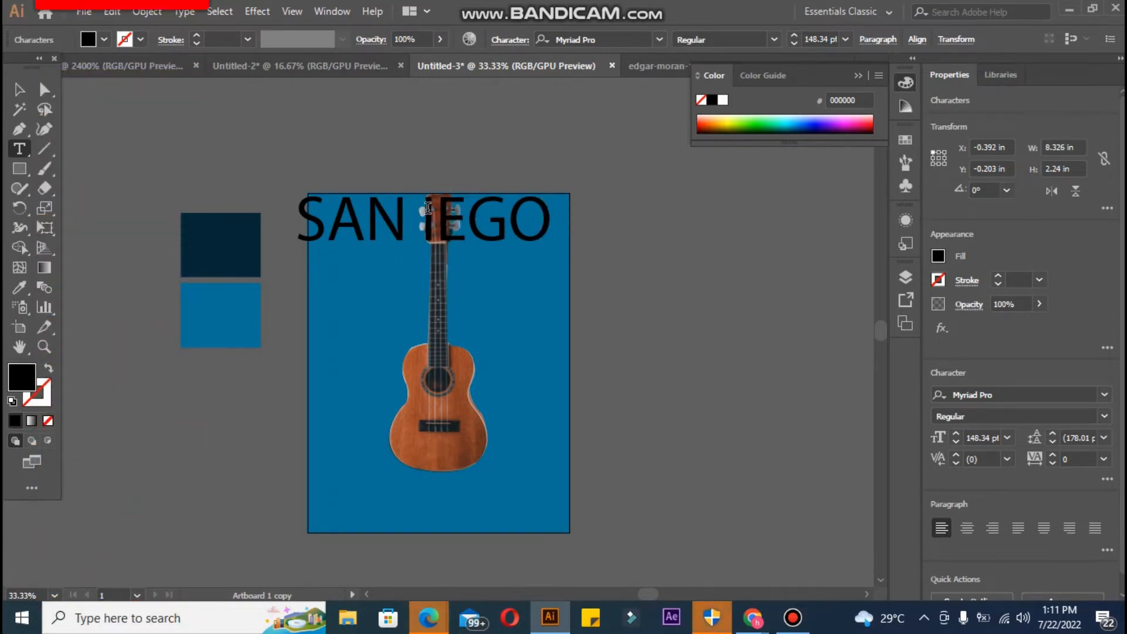
{"action": "type", "text": "D"}
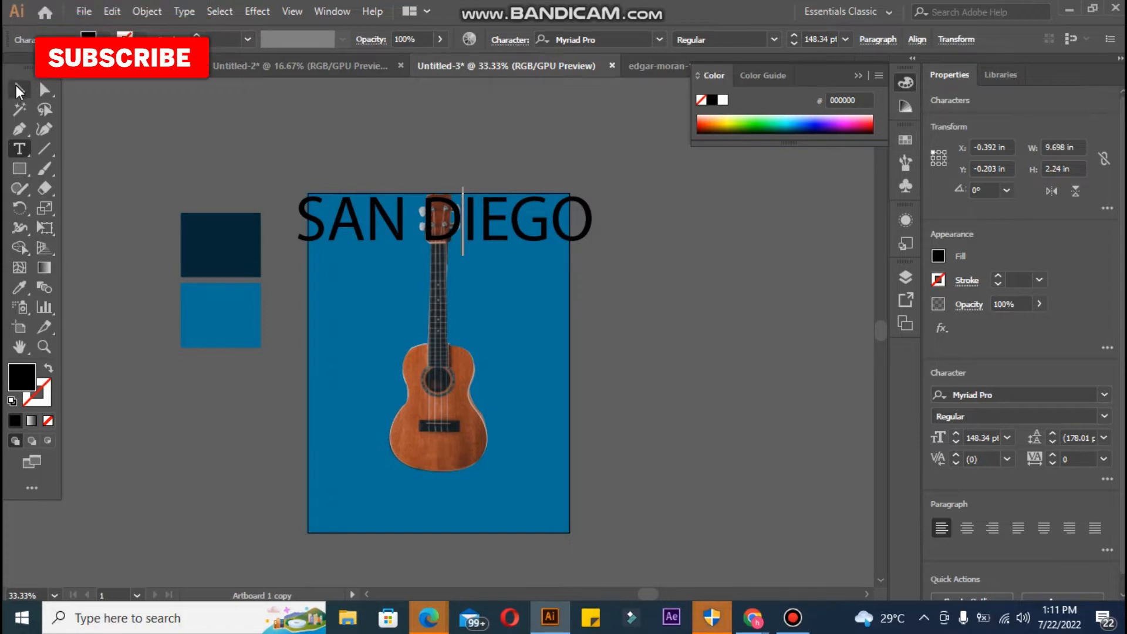
{"action": "key", "text": "Escape"}
{"action": "left_click_drag", "start_coordinate": [364, 259], "coordinate": [368, 310]}
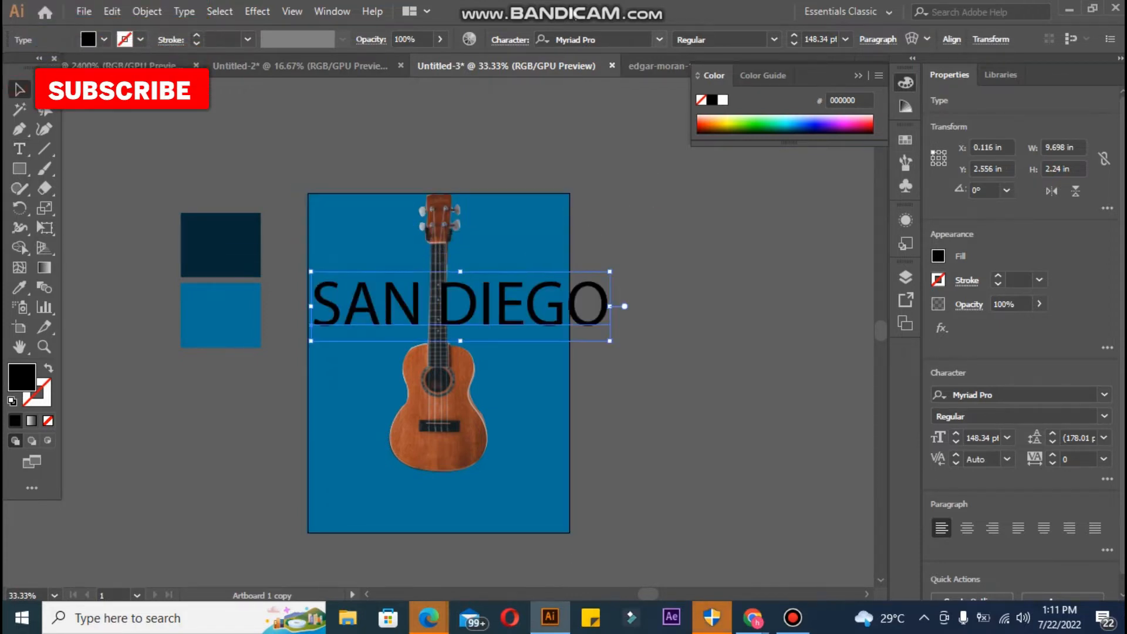
- Set the SAN DIEGO text's font to Minion Variable Concept in the Medium style
{"action": "left_click", "coordinate": [520, 40]}
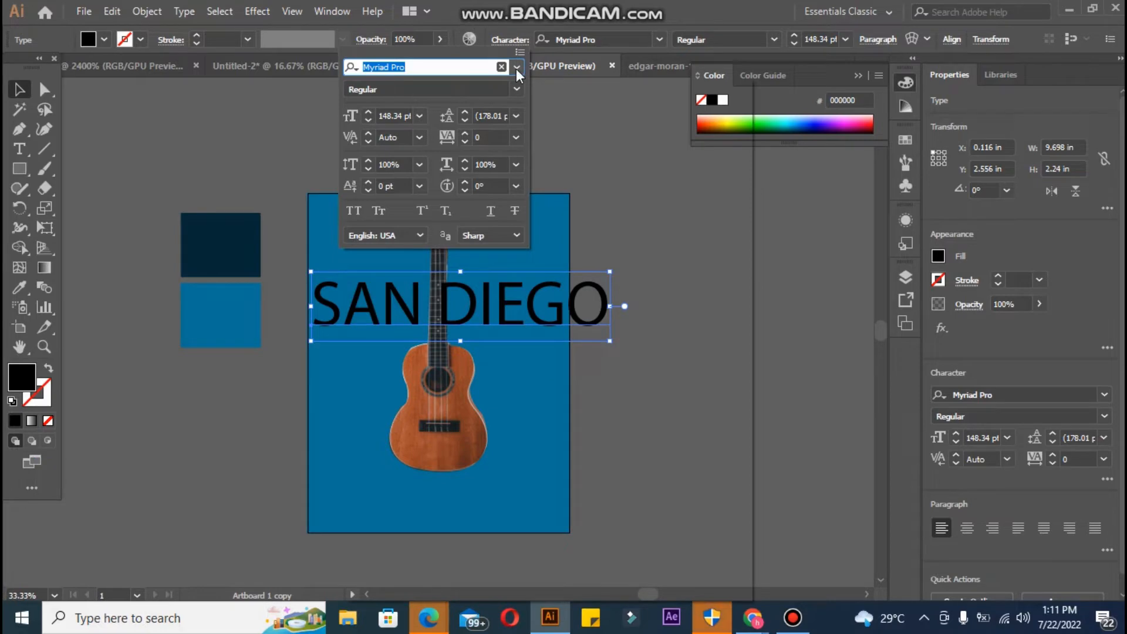
{"action": "left_click", "coordinate": [808, 626]}
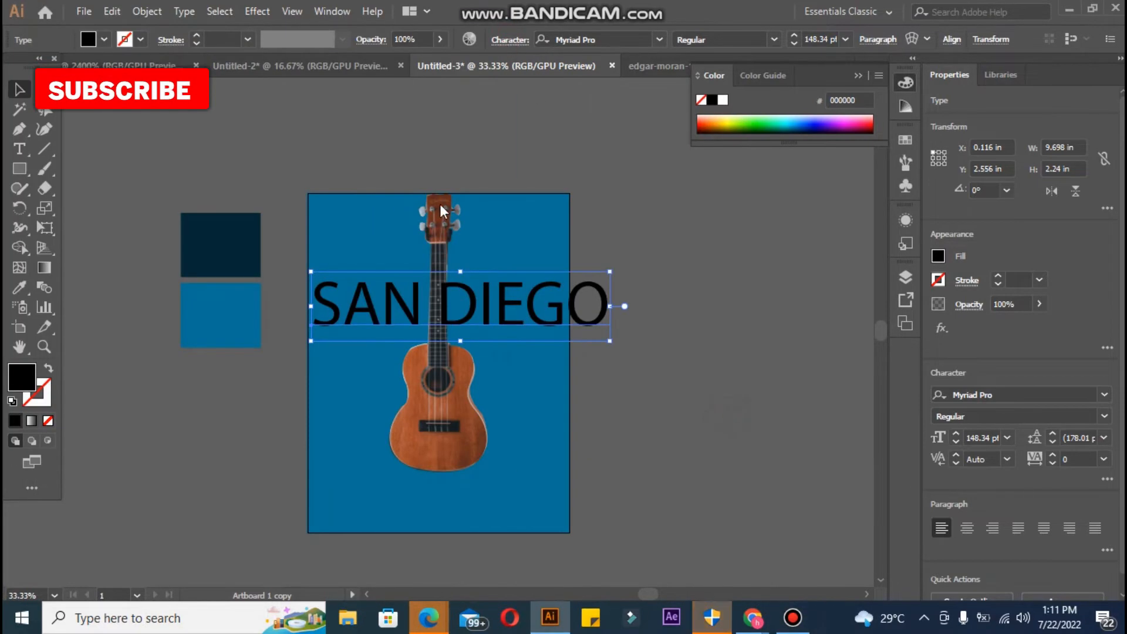
{"action": "left_click", "coordinate": [510, 40]}
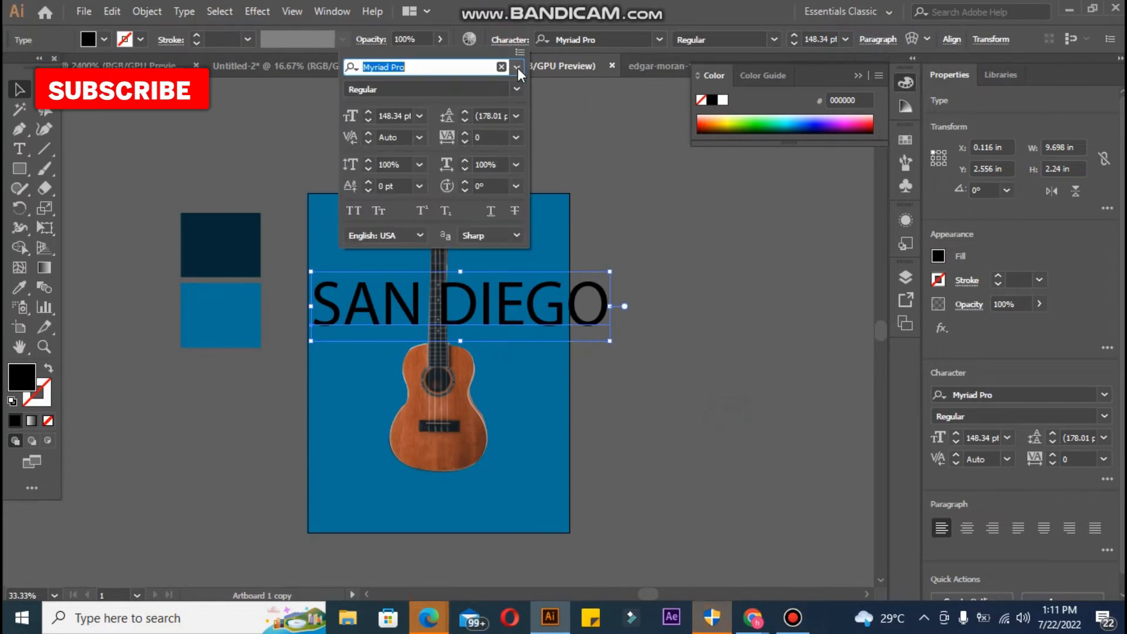
{"action": "left_click", "coordinate": [518, 67]}
{"action": "left_click", "coordinate": [509, 171]}
{"action": "left_click", "coordinate": [496, 90]}
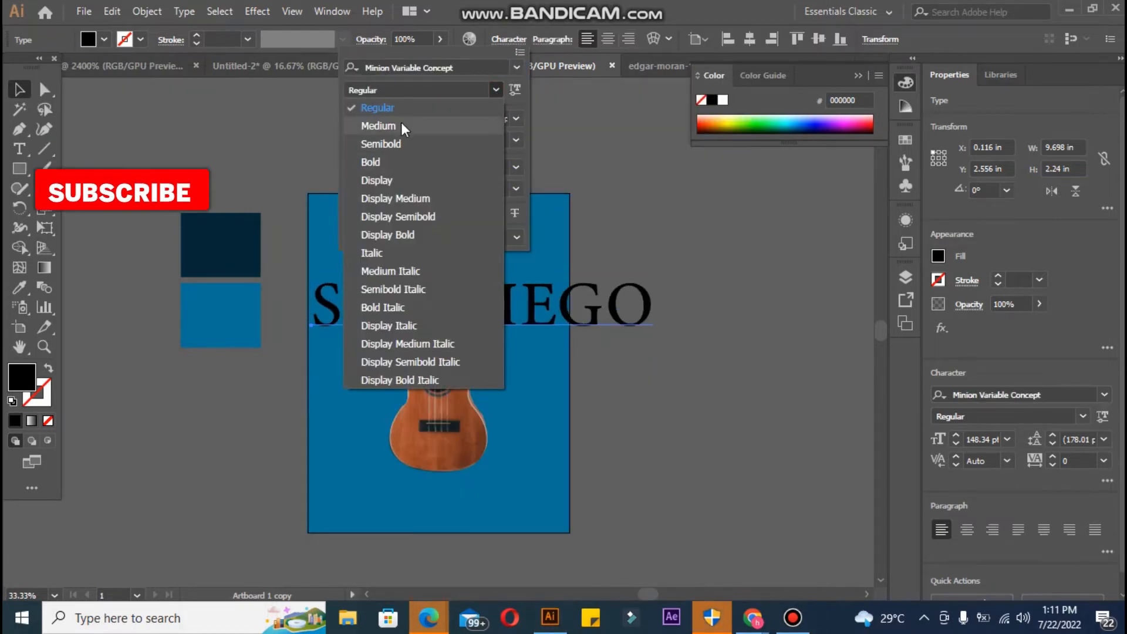
{"action": "left_click", "coordinate": [400, 124]}
- Try the Display Bold style on the SAN DIEGO text and return it to Medium
{"action": "left_click", "coordinate": [495, 90]}
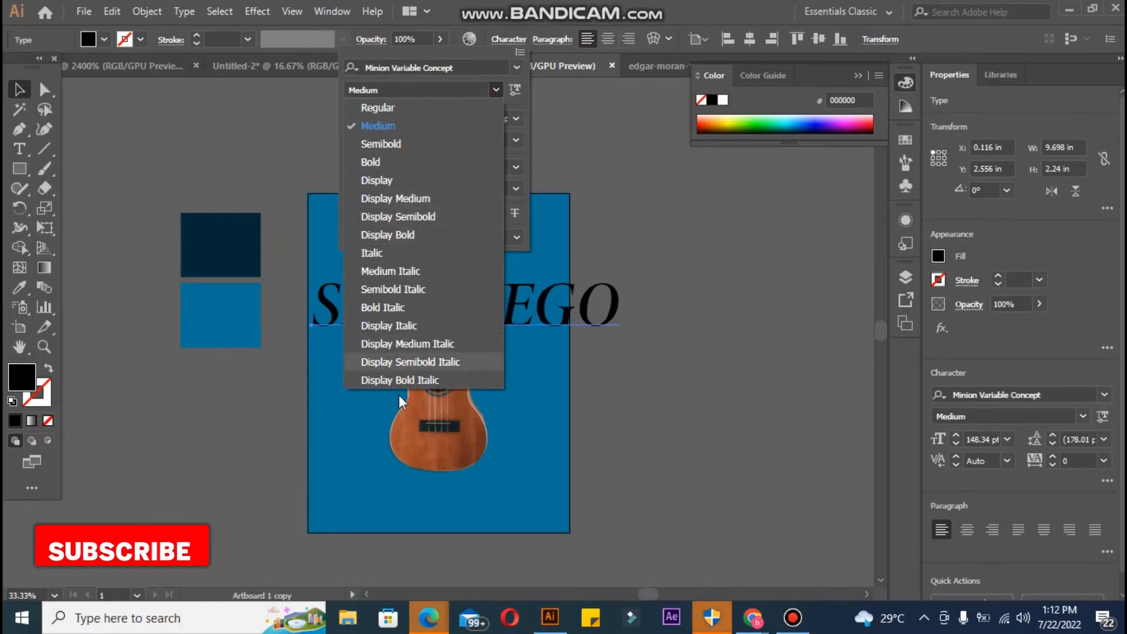
{"action": "left_click", "coordinate": [392, 234]}
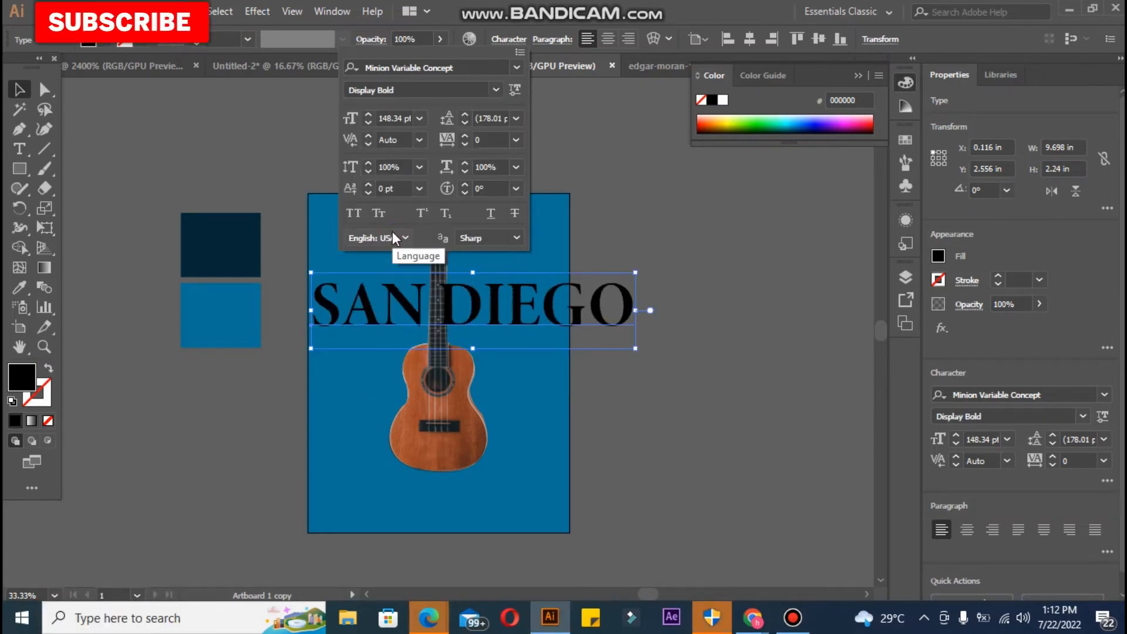
{"action": "left_click", "coordinate": [496, 90]}
{"action": "left_click", "coordinate": [469, 124]}
- Shrink the SAN DIEGO text to fit within the artboard's width and place it across the guitar's neck
{"action": "left_click", "coordinate": [654, 349]}
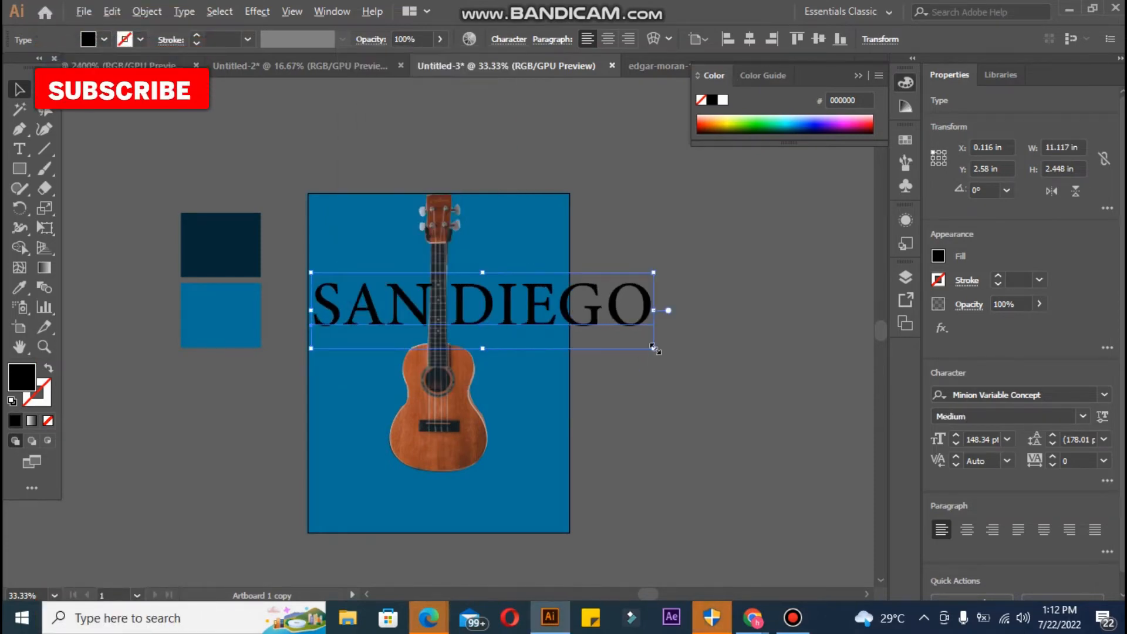
{"action": "left_click_drag", "start_coordinate": [654, 349], "coordinate": [597, 328]}
{"action": "left_click_drag", "start_coordinate": [452, 304], "coordinate": [453, 294]}
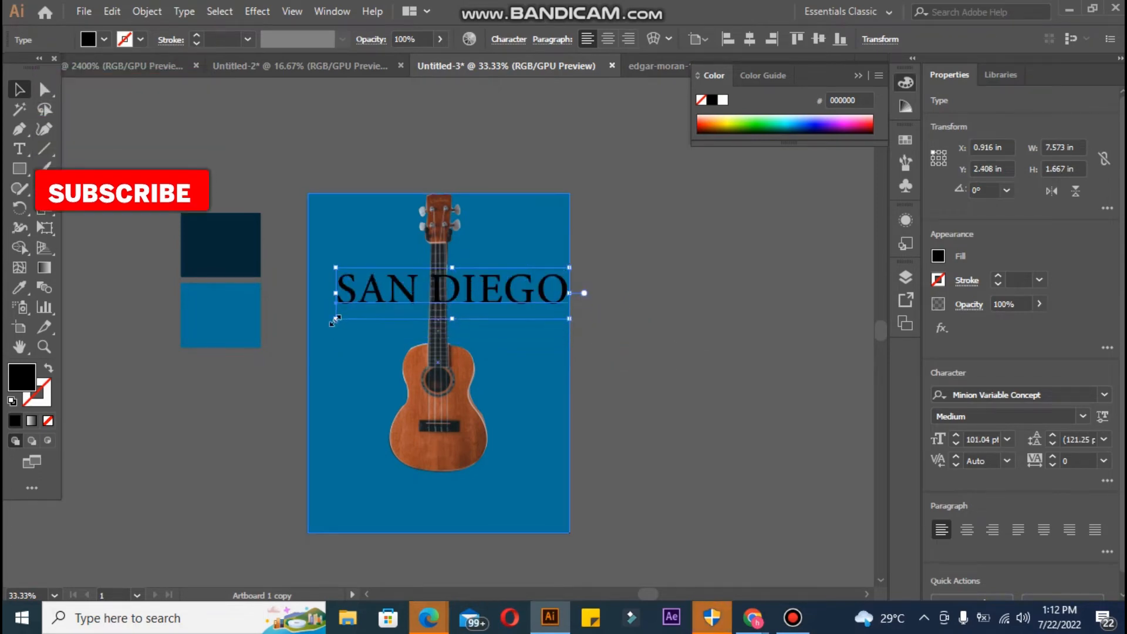
{"action": "left_click_drag", "start_coordinate": [331, 321], "coordinate": [330, 321]}
{"action": "left_click_drag", "start_coordinate": [555, 279], "coordinate": [561, 268]}
- Bring the clipped guitar in front of the SAN DIEGO text
{"action": "left_click", "coordinate": [443, 256]}
{"action": "right_click", "coordinate": [443, 255]}
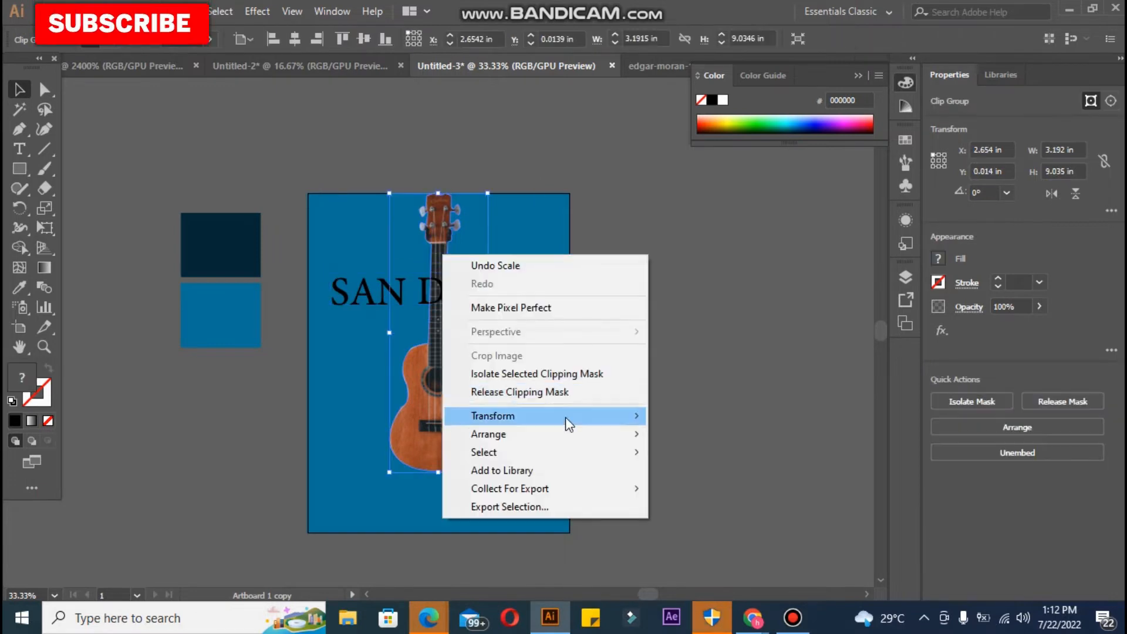
{"action": "mouse_move", "coordinate": [538, 434]}
{"action": "left_click", "coordinate": [675, 441]}
{"action": "left_click", "coordinate": [674, 427]}
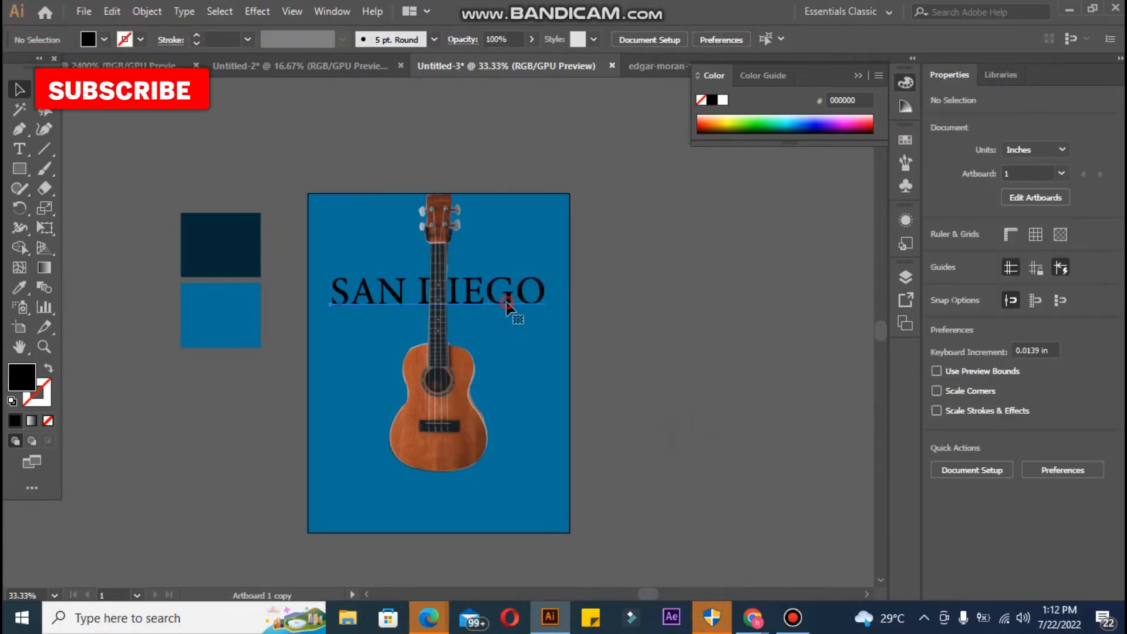
- Tilt the SAN DIEGO text to about 4.4° and resize it to about 93 pt across the guitar's neck
{"action": "left_click", "coordinate": [508, 304]}
{"action": "left_click_drag", "start_coordinate": [546, 320], "coordinate": [555, 321]}
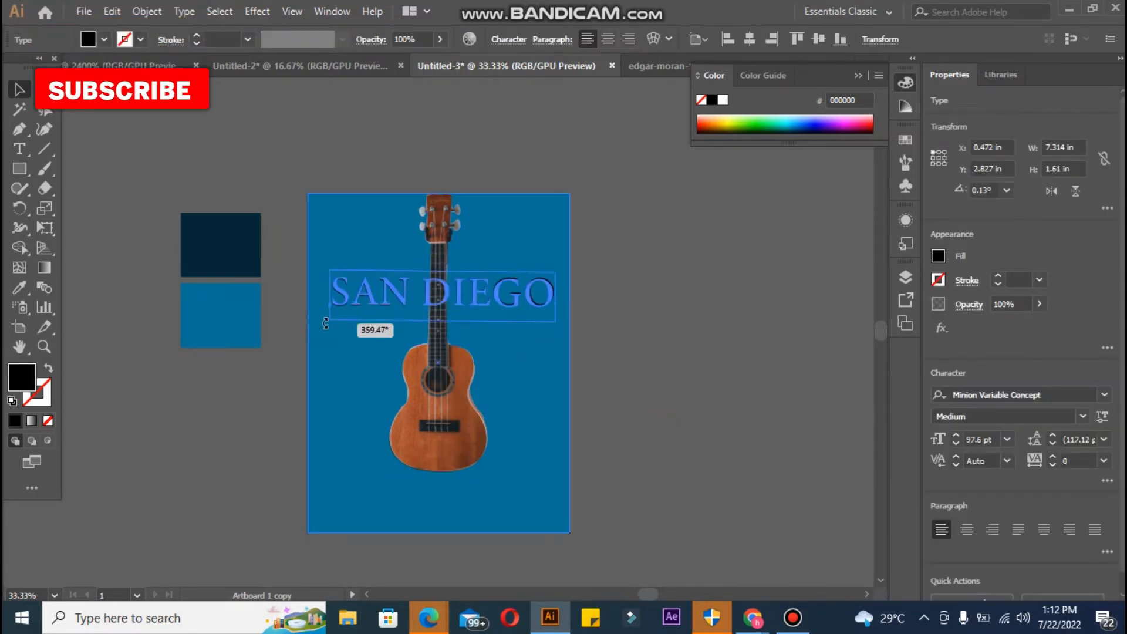
{"action": "left_click_drag", "start_coordinate": [326, 324], "coordinate": [331, 331]}
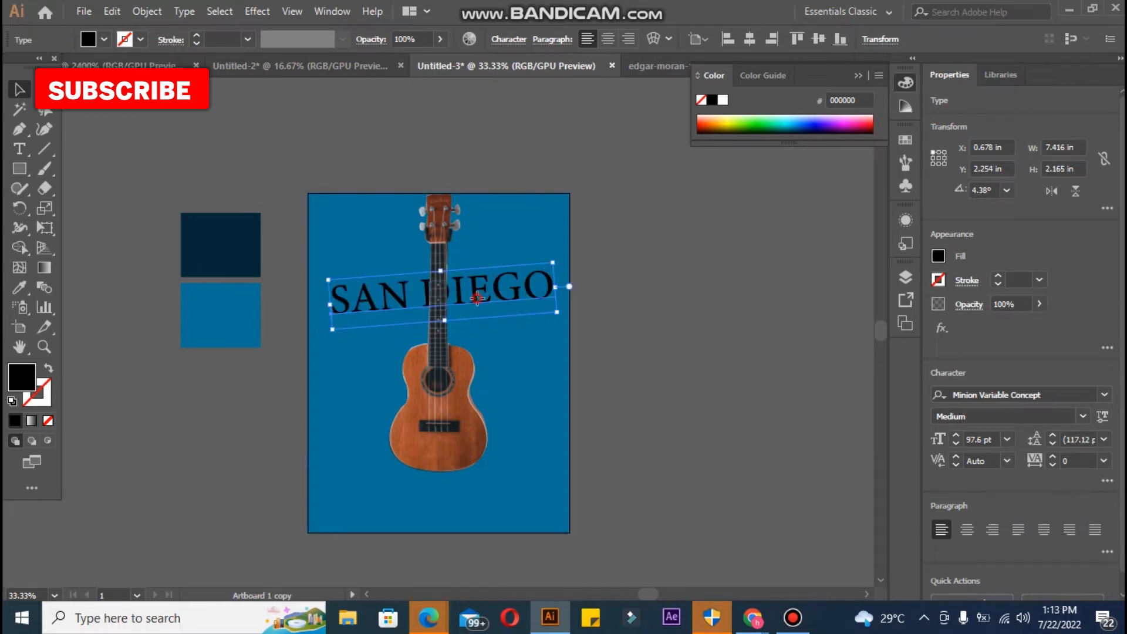
{"action": "left_click_drag", "start_coordinate": [560, 312], "coordinate": [532, 308]}
{"action": "left_click_drag", "start_coordinate": [465, 293], "coordinate": [496, 291]}
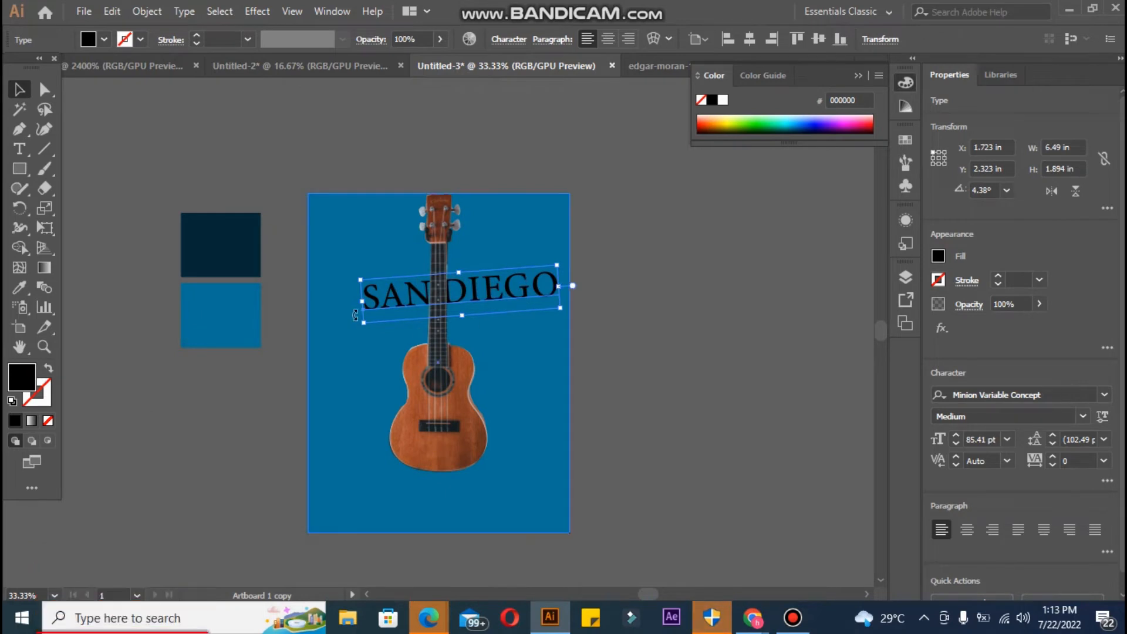
{"action": "mouse_move", "coordinate": [361, 312]}
{"action": "left_mouse_down"}
{"action": "mouse_move", "coordinate": [365, 326]}
{"action": "mouse_move", "coordinate": [349, 329]}
{"action": "mouse_move", "coordinate": [376, 304]}
{"action": "mouse_move", "coordinate": [361, 305]}
{"action": "left_mouse_up"}
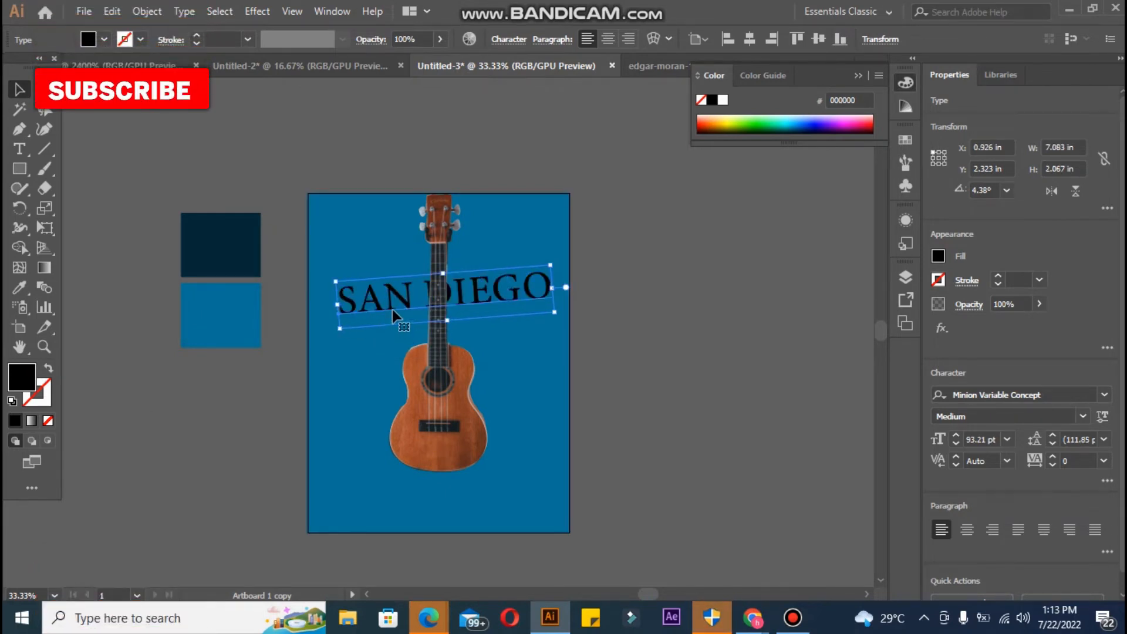
- Set the SAN DIEGO text's vertical scale to 97% and tracking to -43, and adjust its position and tilt to about 3.8°
{"action": "left_click", "coordinate": [508, 39]}
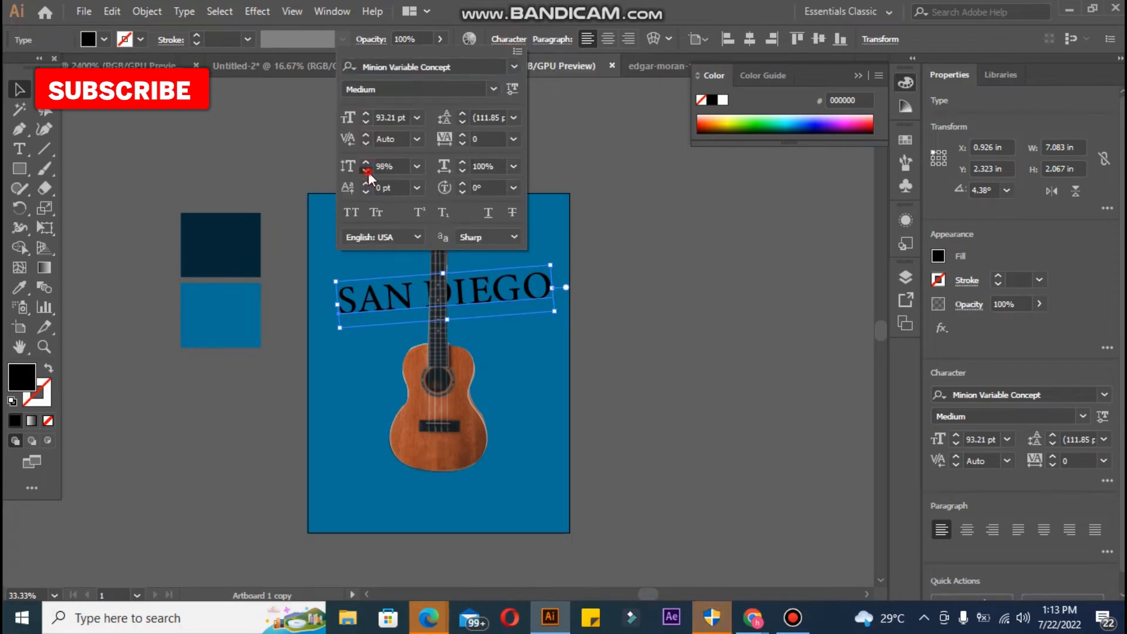
{"action": "left_click", "coordinate": [464, 143]}
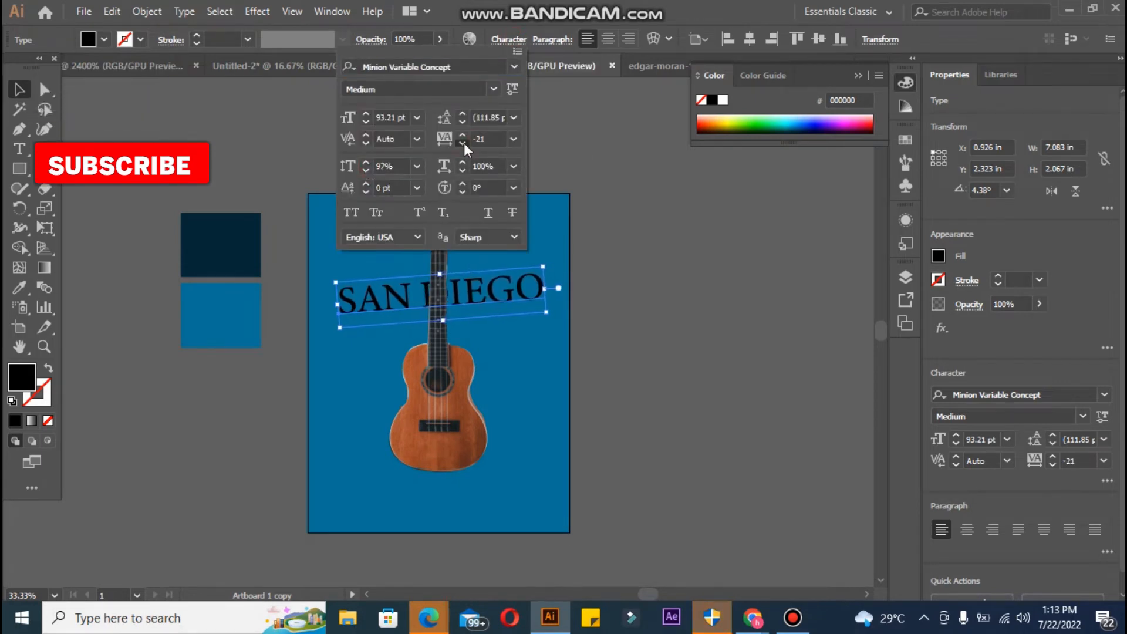
{"action": "left_click_drag", "start_coordinate": [386, 293], "coordinate": [401, 299]}
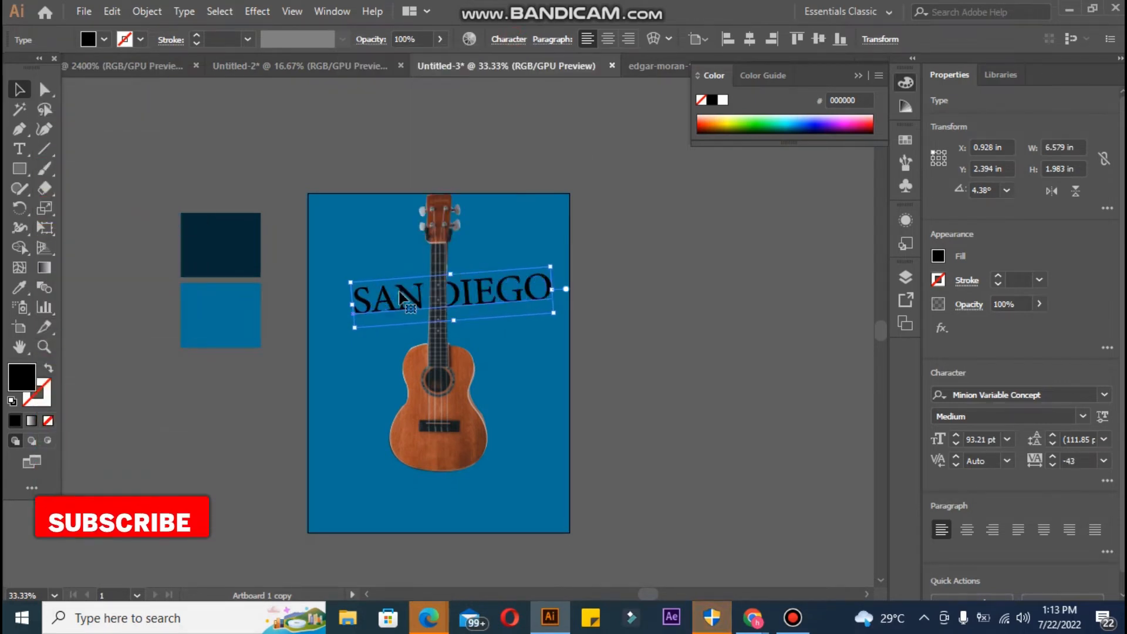
{"action": "left_click_drag", "start_coordinate": [554, 314], "coordinate": [555, 317]}
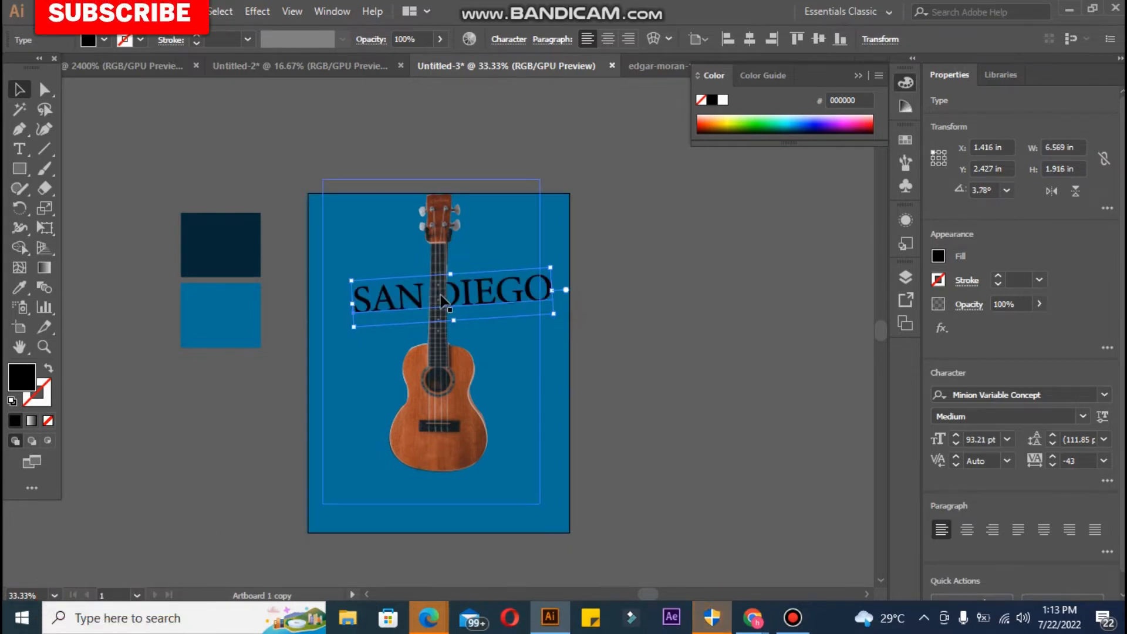
- Remove the space between the two words so the text reads SANDIEGO
{"action": "double_click", "coordinate": [439, 304]}
{"action": "double_click", "coordinate": [672, 329]}
{"action": "mouse_move", "coordinate": [417, 303]}
{"action": "left_mouse_down"}
{"action": "mouse_move", "coordinate": [355, 318]}
{"action": "mouse_move", "coordinate": [419, 305]}
{"action": "left_mouse_up"}
{"action": "double_click", "coordinate": [386, 312]}
{"action": "key", "text": "Escape"}
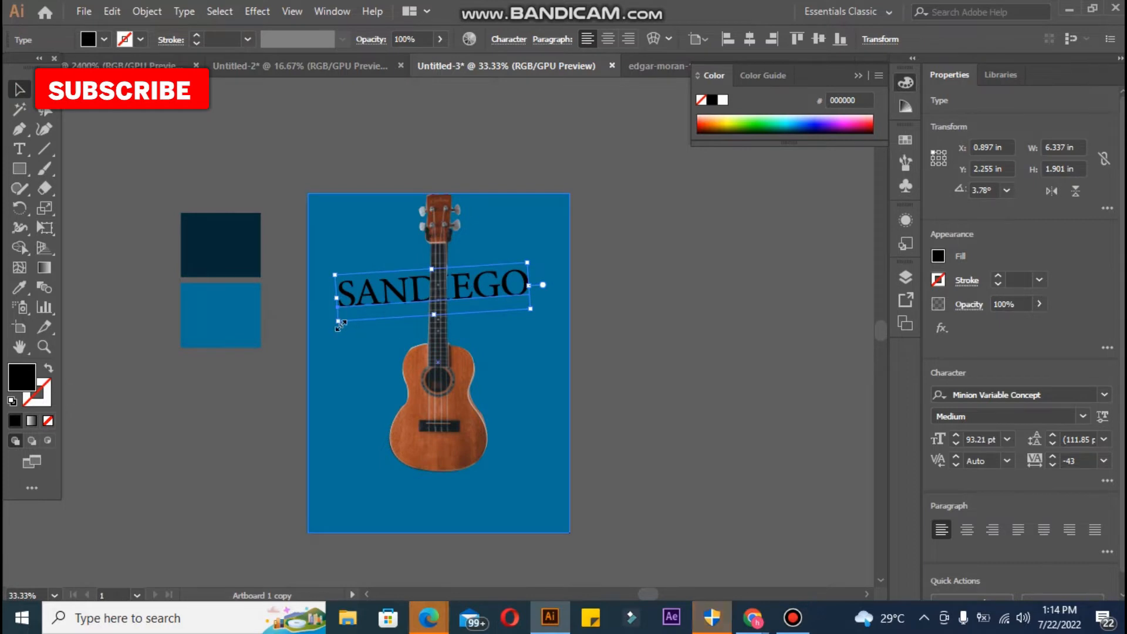
- Enlarge the SANDIEGO text to about 100 pt and loosen its tracking to -14
{"action": "left_click_drag", "start_coordinate": [339, 323], "coordinate": [324, 325]}
{"action": "left_click", "coordinate": [508, 40]}
{"action": "left_click", "coordinate": [462, 135]}
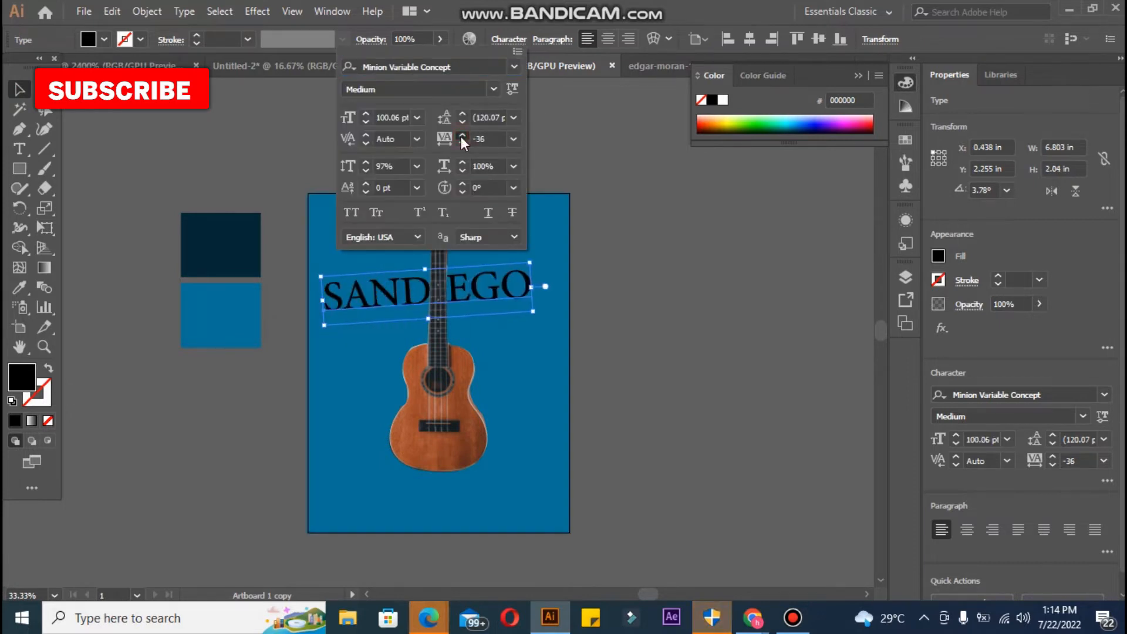
{"action": "left_click", "coordinate": [461, 135]}
- Reposition the SANDIEGO text across the guitar's neck and fine-tune its upward tilt
{"action": "left_click", "coordinate": [625, 275]}
{"action": "left_click_drag", "start_coordinate": [505, 291], "coordinate": [556, 314]}
{"action": "left_click", "coordinate": [520, 340]}
{"action": "left_click_drag", "start_coordinate": [407, 307], "coordinate": [418, 308]}
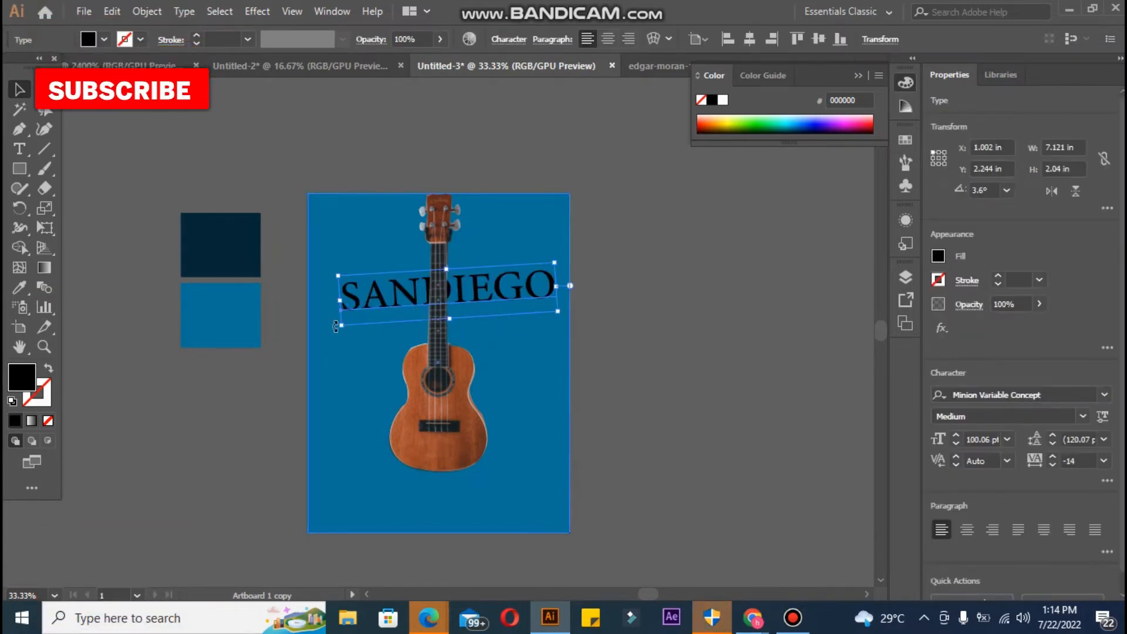
{"action": "left_click_drag", "start_coordinate": [335, 325], "coordinate": [335, 325]}
{"action": "left_click", "coordinate": [637, 358]}
- Enlarge the guitar toward the artboard's lower edge and reduce the tilt of the SANDIEGO text to about 2.45°
{"action": "left_click", "coordinate": [474, 421]}
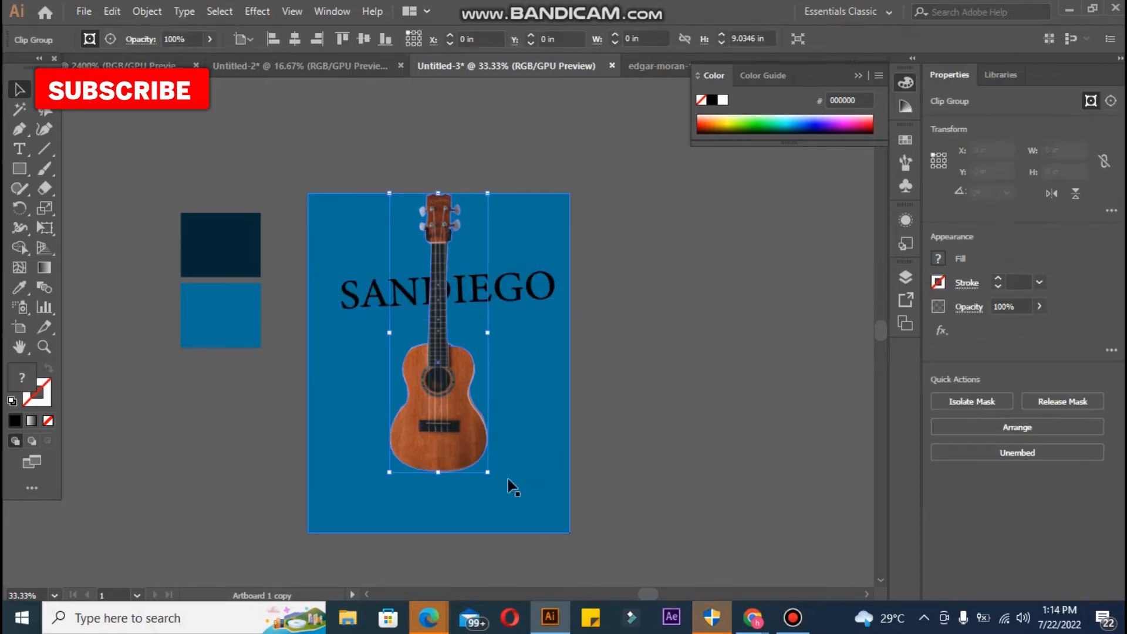
{"action": "left_click_drag", "start_coordinate": [499, 502], "coordinate": [513, 505]}
{"action": "left_click", "coordinate": [401, 368]}
{"action": "left_click", "coordinate": [357, 307]}
{"action": "left_click_drag", "start_coordinate": [358, 307], "coordinate": [332, 274]}
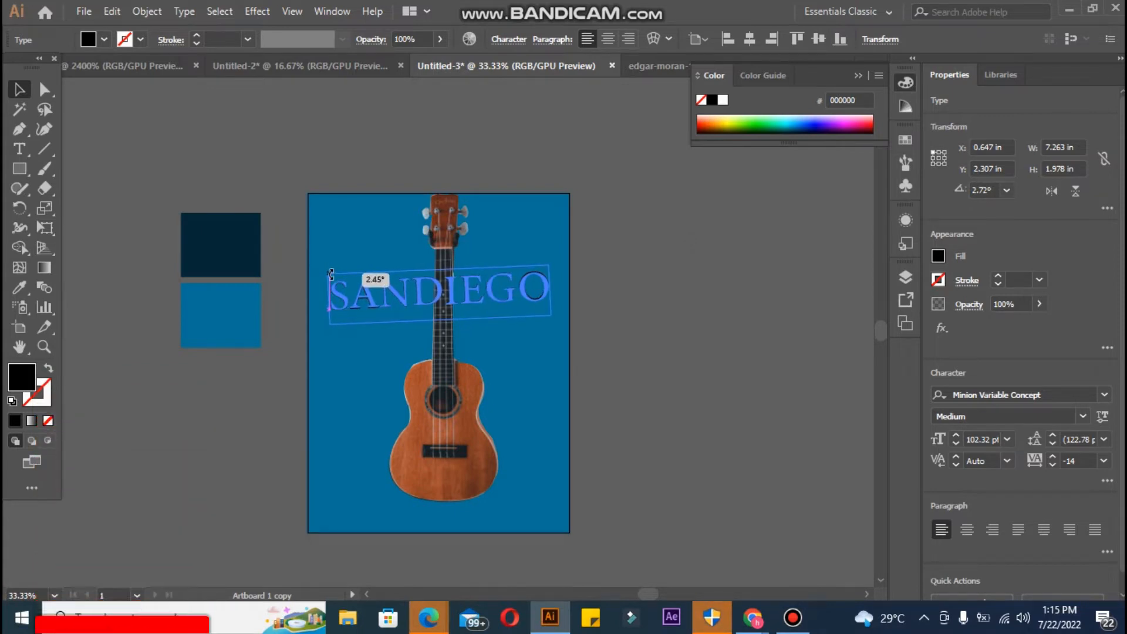
{"action": "left_click", "coordinate": [666, 413]}
- Make a CONCERT text from a copy of the SANDIEGO text, sized about 87 pt, and place it directly beneath the original
{"action": "left_click_drag", "start_coordinate": [476, 299], "coordinate": [759, 381]}
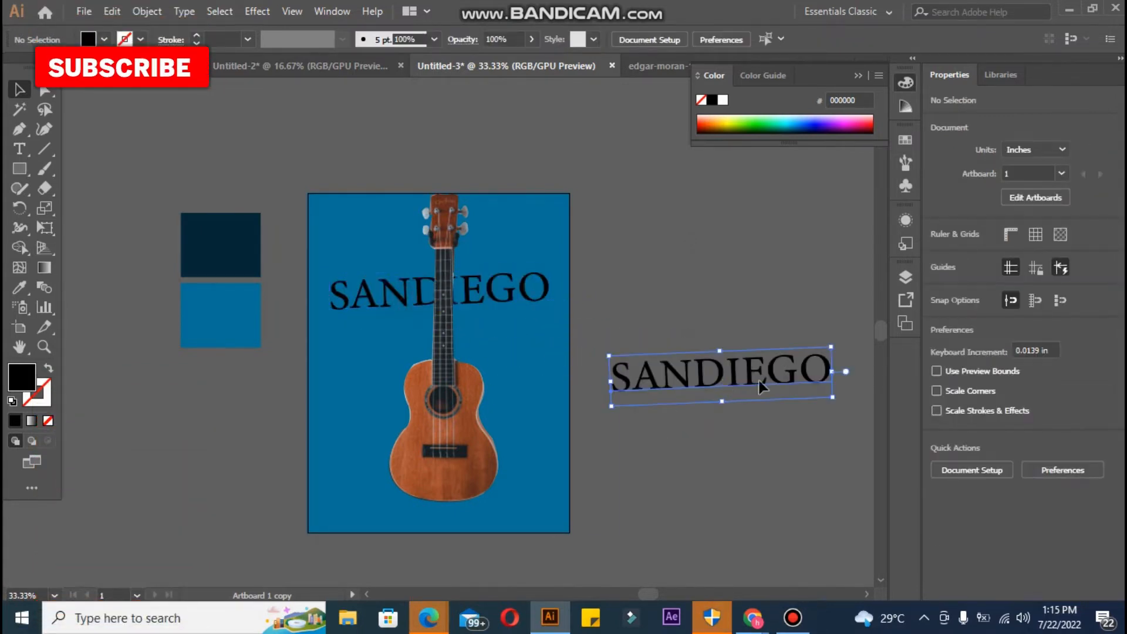
{"action": "double_click", "coordinate": [825, 381]}
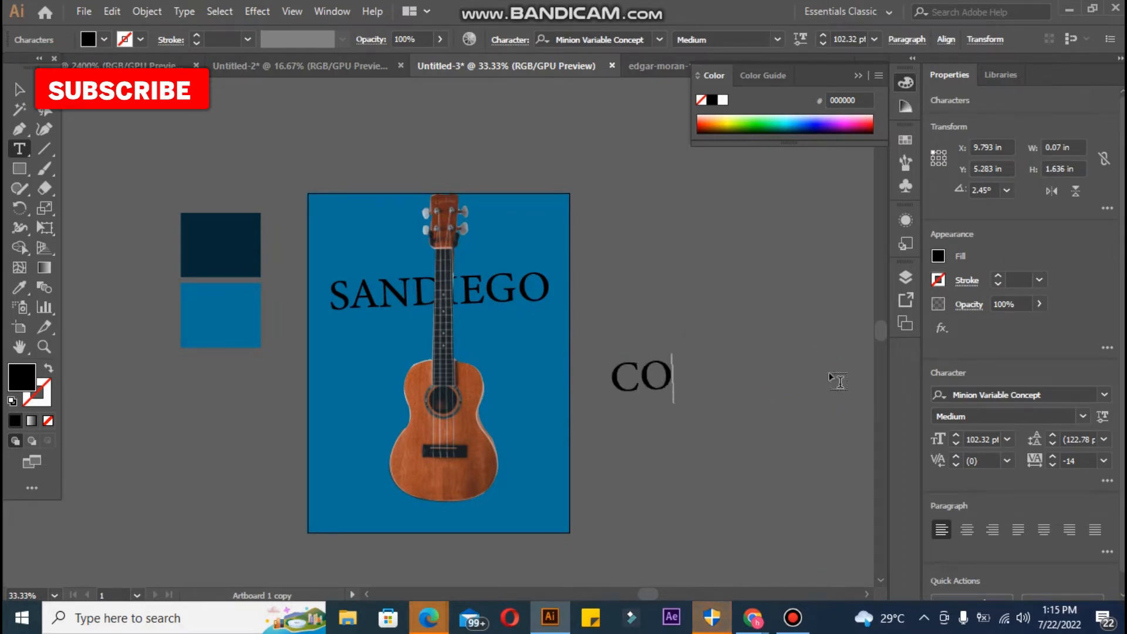
{"action": "left_click", "coordinate": [19, 89]}
{"action": "left_click_drag", "start_coordinate": [813, 401], "coordinate": [786, 392]}
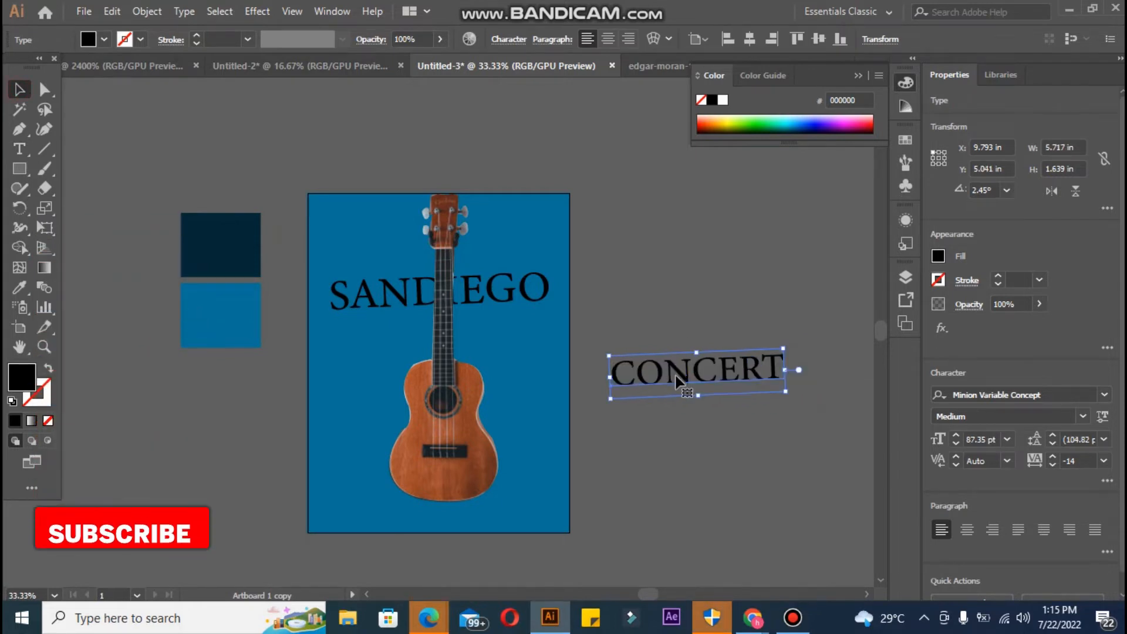
{"action": "left_click_drag", "start_coordinate": [677, 375], "coordinate": [422, 334]}
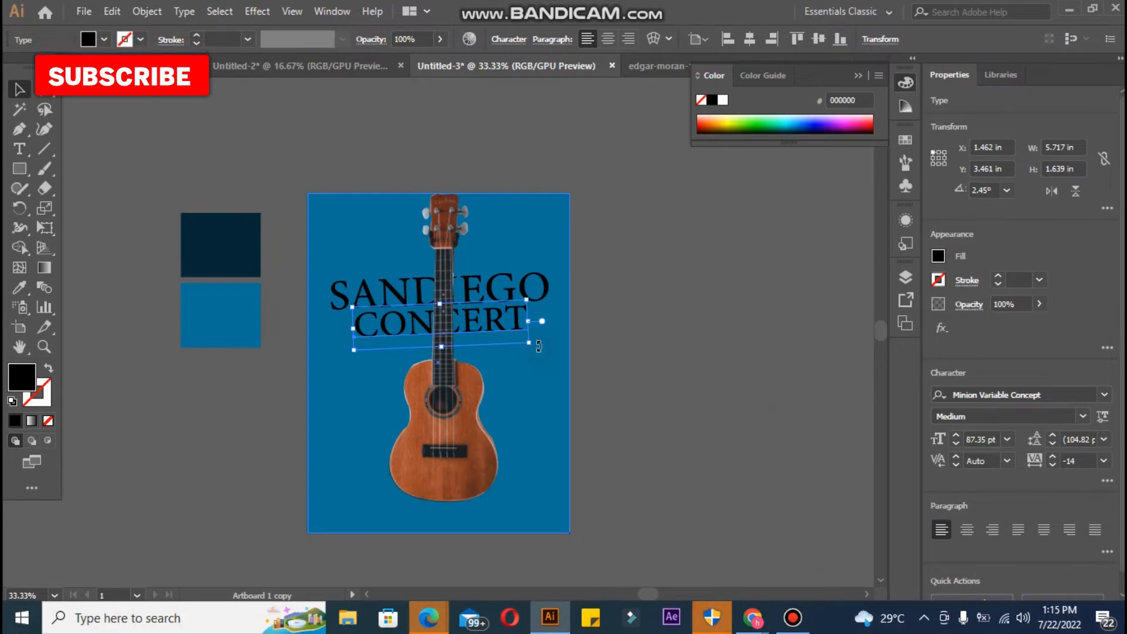
- Tilt the CONCERT text to about 5° and slightly adjust the tilt of the SANDIEGO text above it
{"action": "left_click_drag", "start_coordinate": [538, 346], "coordinate": [538, 342]}
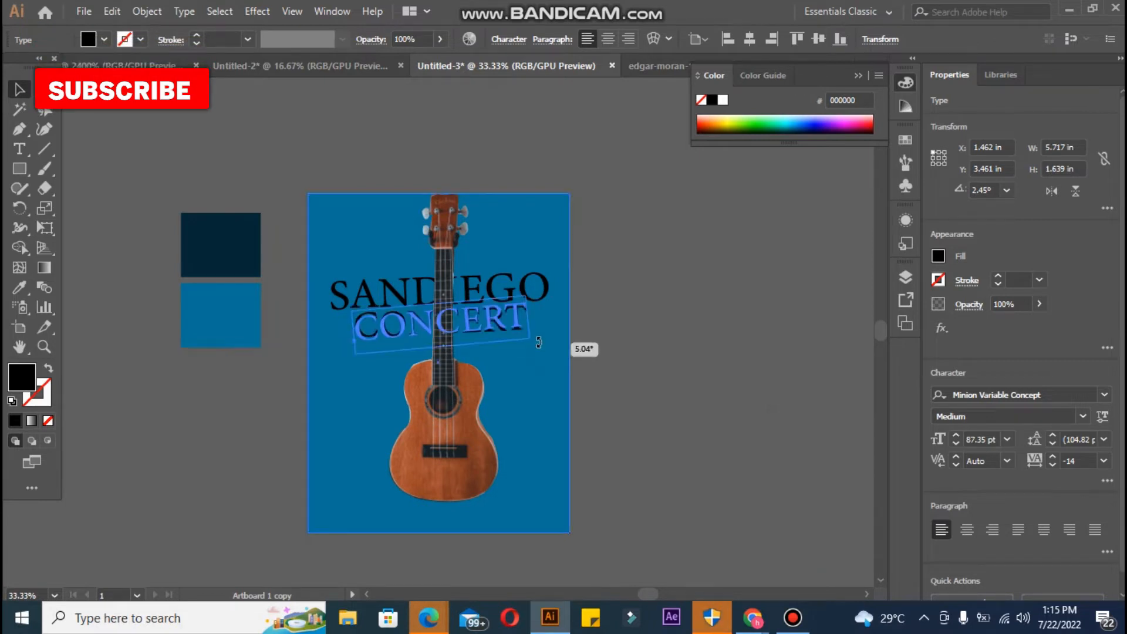
{"action": "left_click", "coordinate": [609, 326]}
{"action": "left_click", "coordinate": [352, 297]}
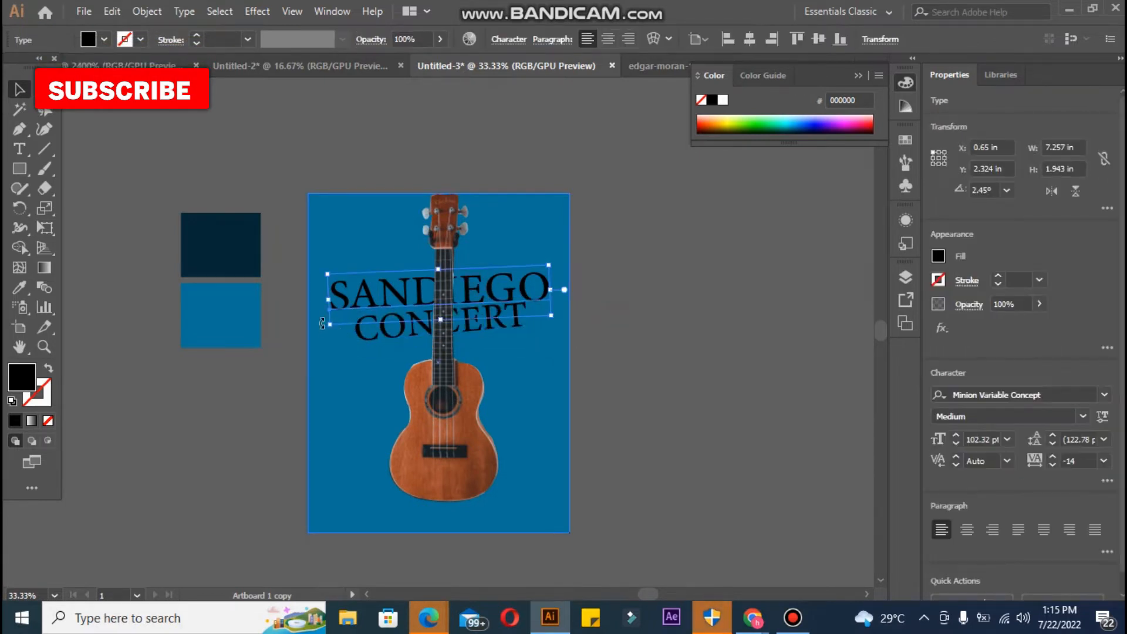
{"action": "left_click_drag", "start_coordinate": [324, 325], "coordinate": [325, 326]}
{"action": "left_click", "coordinate": [648, 348]}
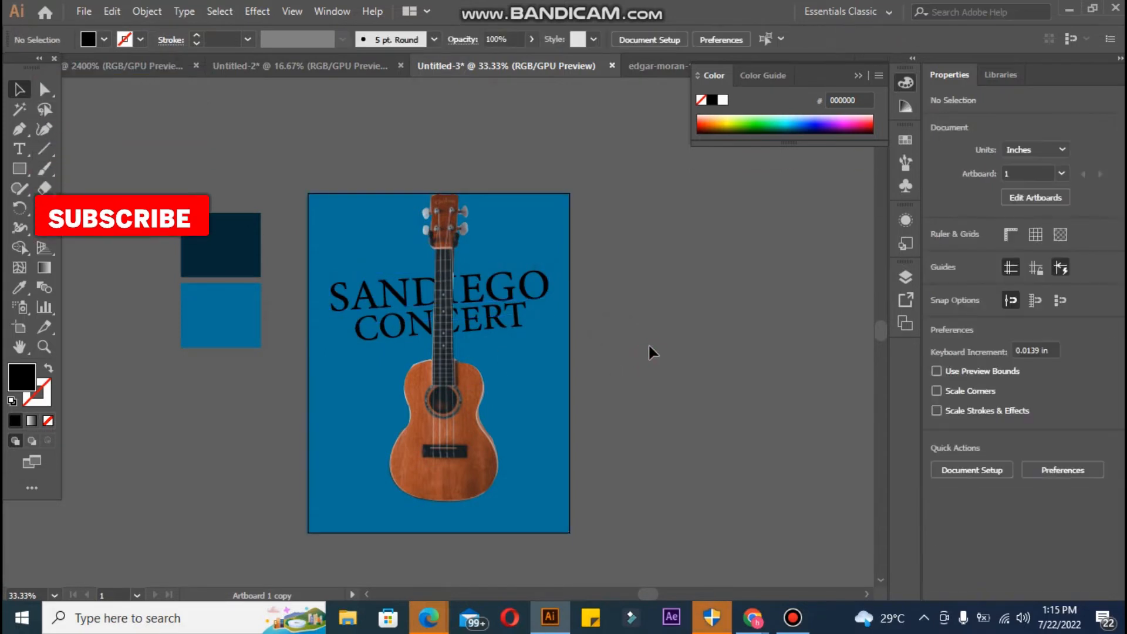
- Reduce the CONCERT text's tilt to about 3.6°, shrink it to about 83 pt and position it under SANDIEGO
{"action": "left_click", "coordinate": [414, 342]}
{"action": "left_click_drag", "start_coordinate": [351, 349], "coordinate": [350, 354]}
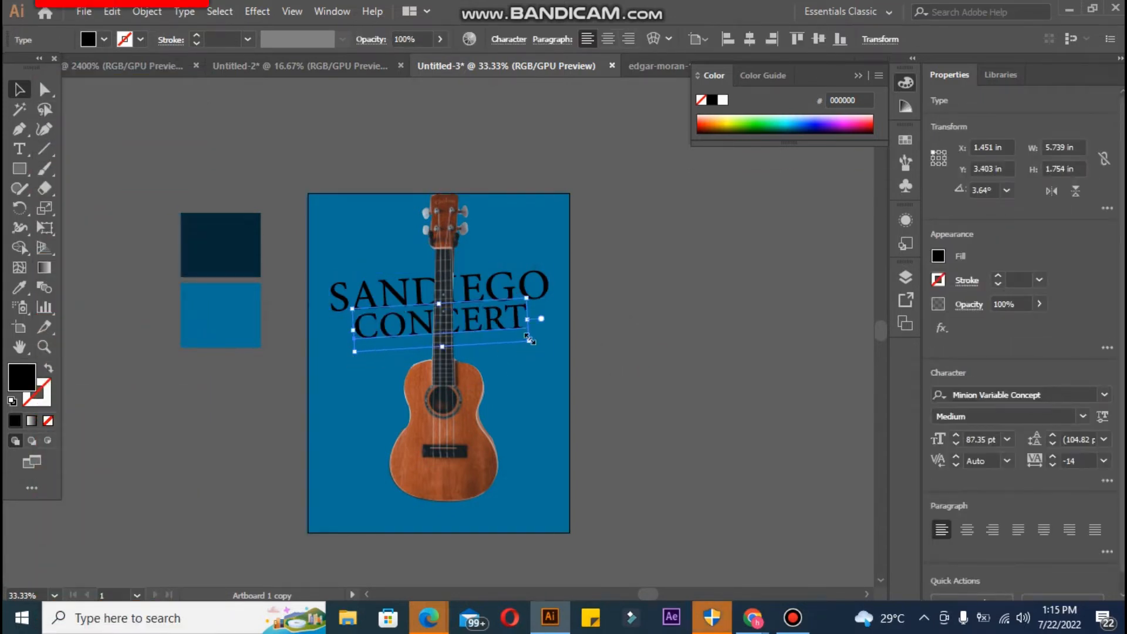
{"action": "left_click_drag", "start_coordinate": [530, 340], "coordinate": [521, 342]}
{"action": "left_click", "coordinate": [478, 326]}
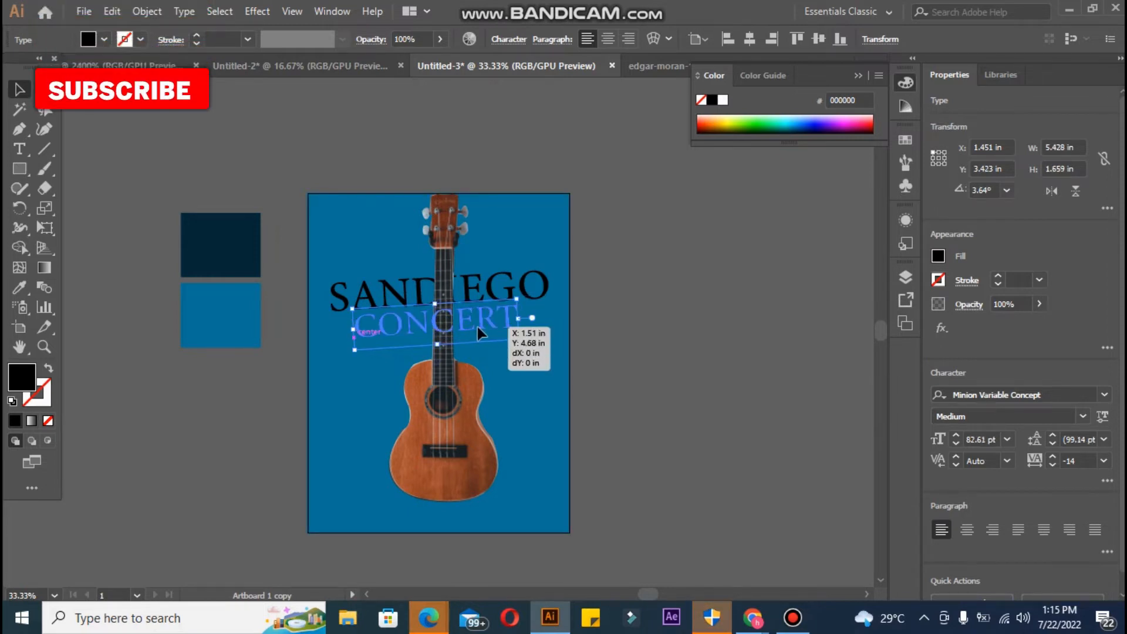
{"action": "left_click", "coordinate": [642, 324]}
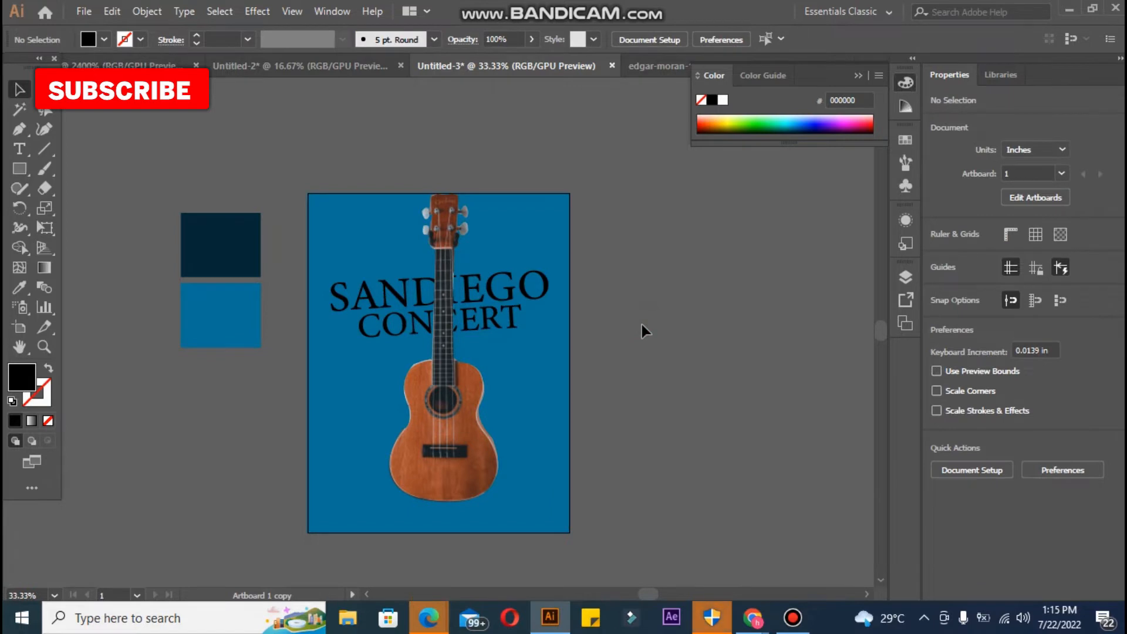
- Tilt the SANDIEGO text to about 4.6° and shrink it to about 6.97 in wide
{"action": "left_click", "coordinate": [376, 303]}
{"action": "left_click_drag", "start_coordinate": [325, 328], "coordinate": [329, 329]}
{"action": "left_click", "coordinate": [661, 361]}
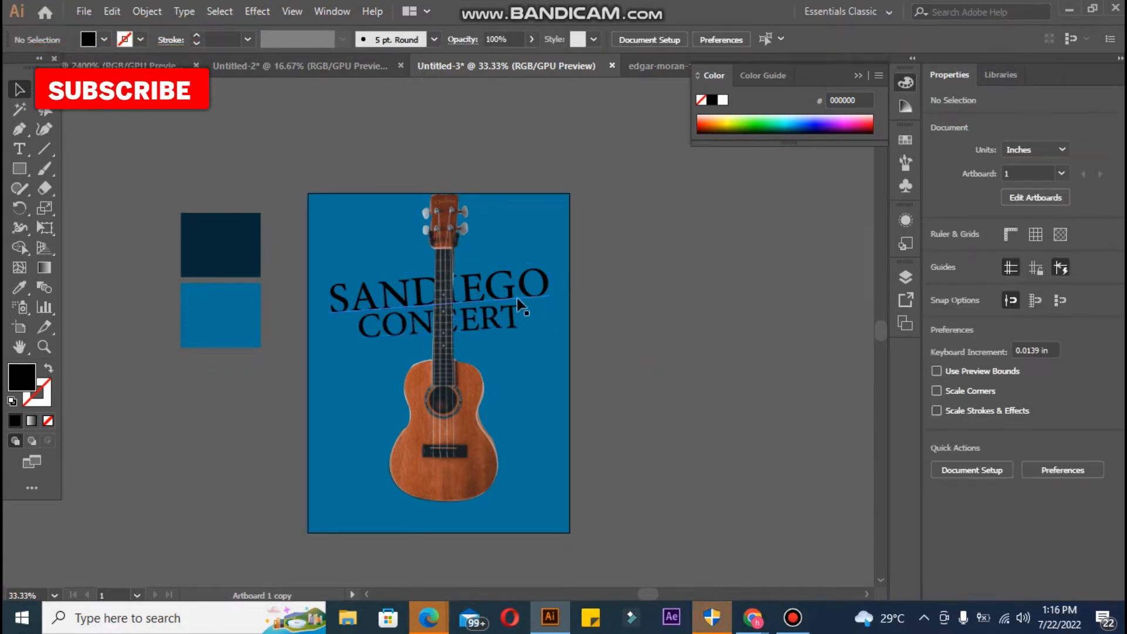
{"action": "left_click", "coordinate": [552, 305]}
{"action": "left_click_drag", "start_coordinate": [553, 311], "coordinate": [551, 311]}
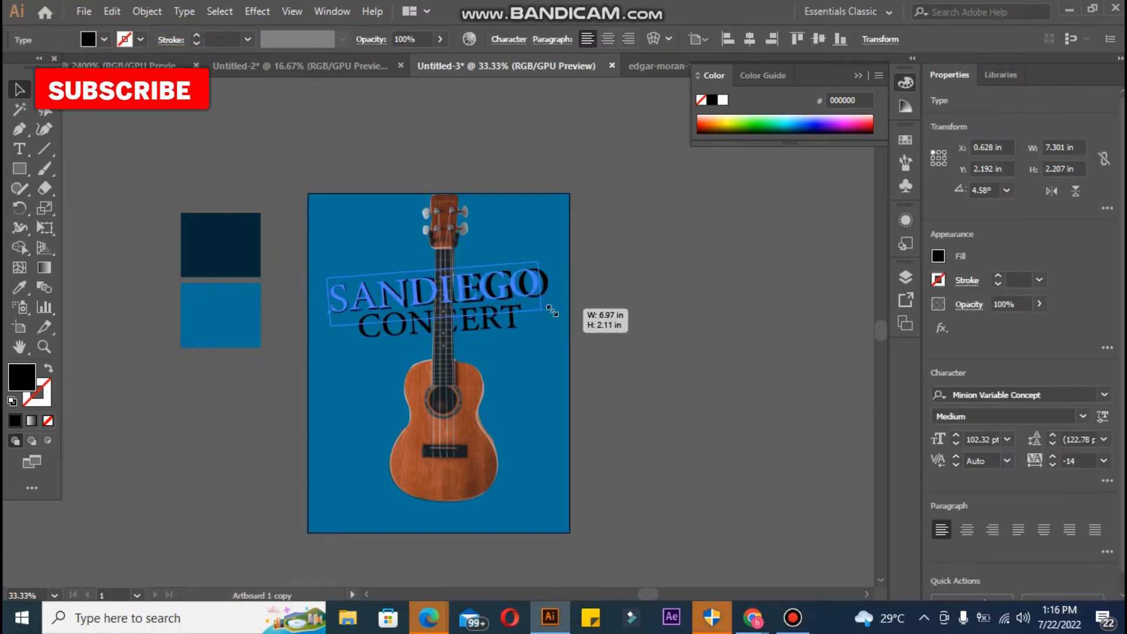
- Align the CONCERT text's horizontal center to the SANDIEGO text
{"action": "left_click", "coordinate": [491, 324], "text": "shift"}
{"action": "left_click", "coordinate": [485, 298]}
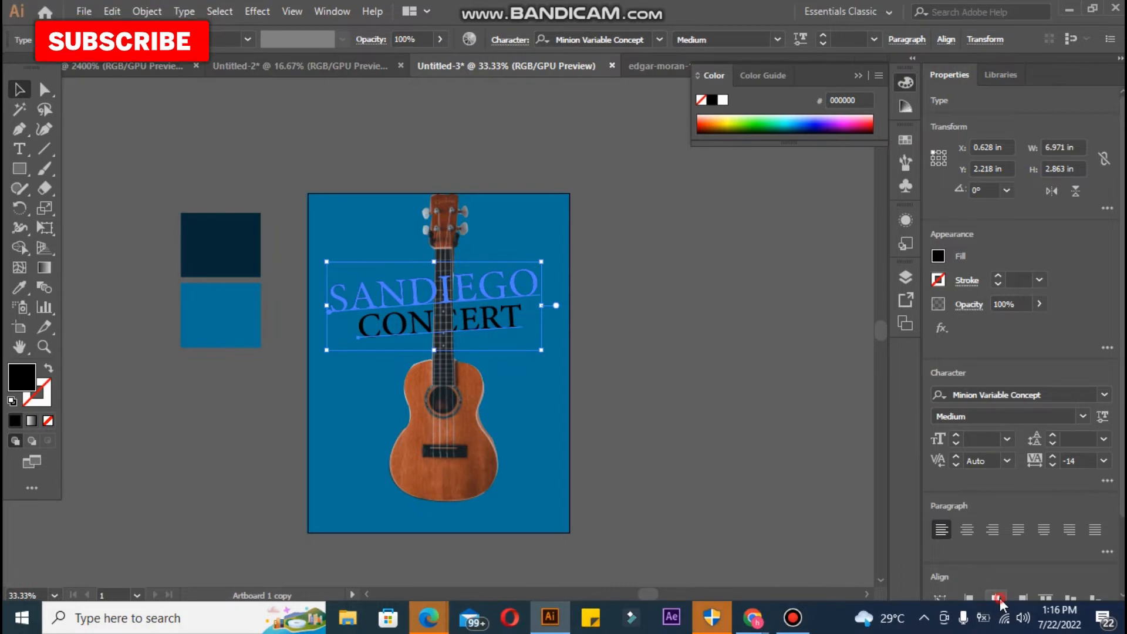
{"action": "left_click", "coordinate": [740, 443]}
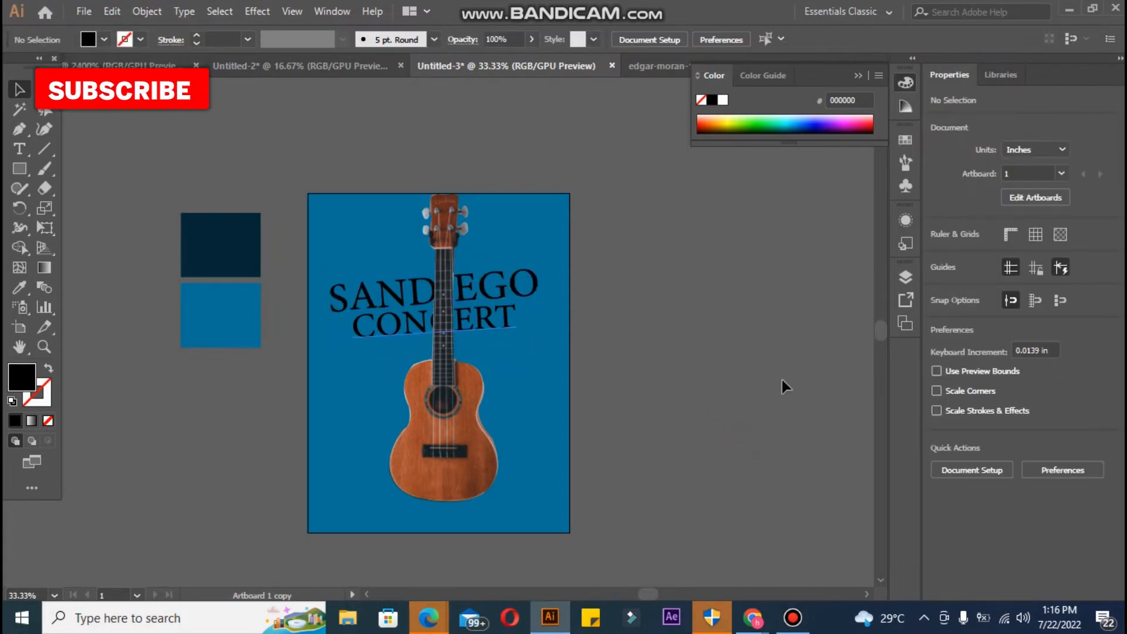
- Draw black stars beside the artboard and place the small one, about 0.4 in wide, before the C of CONCERT
{"action": "left_click_drag", "start_coordinate": [16, 171], "coordinate": [72, 245]}
{"action": "left_click_drag", "start_coordinate": [145, 135], "coordinate": [259, 164]}
{"action": "key", "text": "v"}
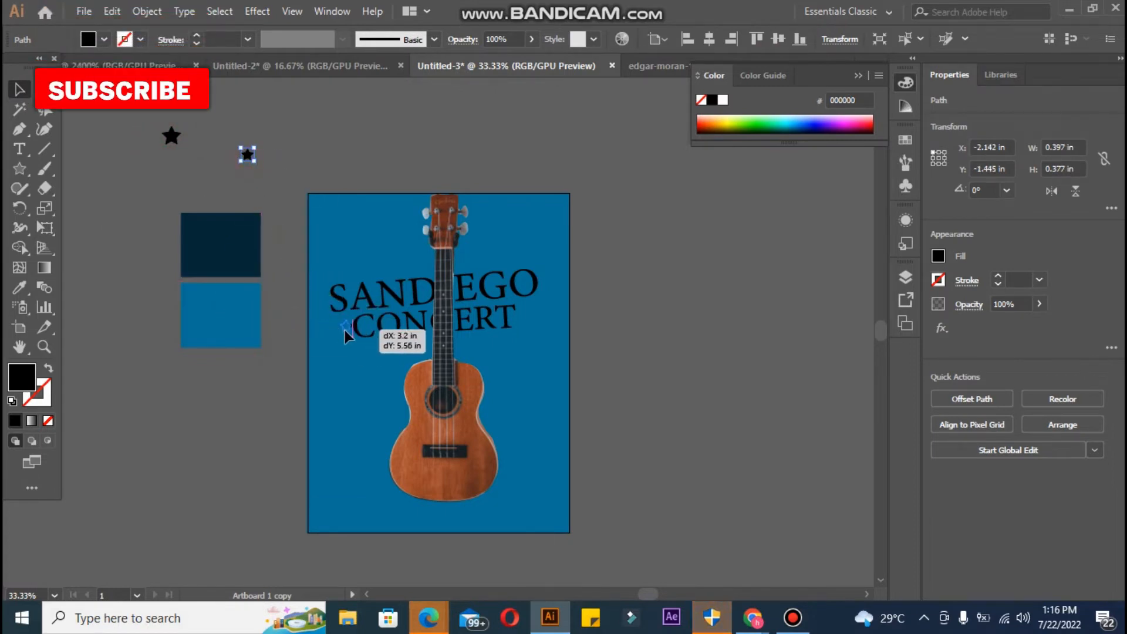
{"action": "left_click_drag", "start_coordinate": [342, 331], "coordinate": [345, 330]}
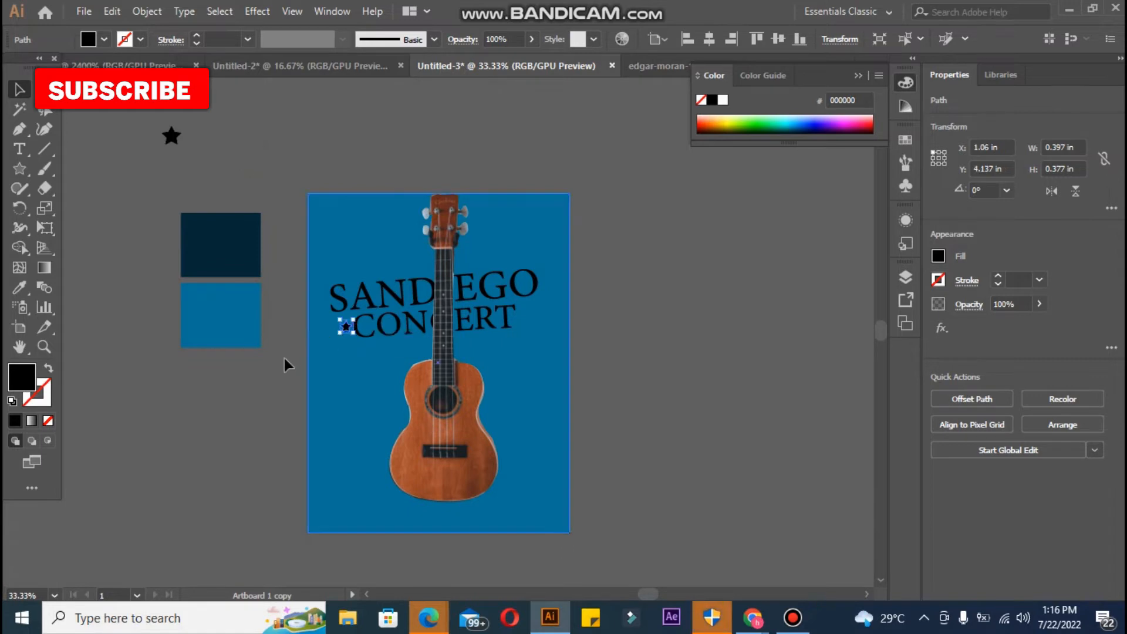
{"action": "left_click", "coordinate": [284, 359]}
- Copy the small star from the start of CONCERT to just after its final T
{"action": "left_click", "coordinate": [347, 325]}
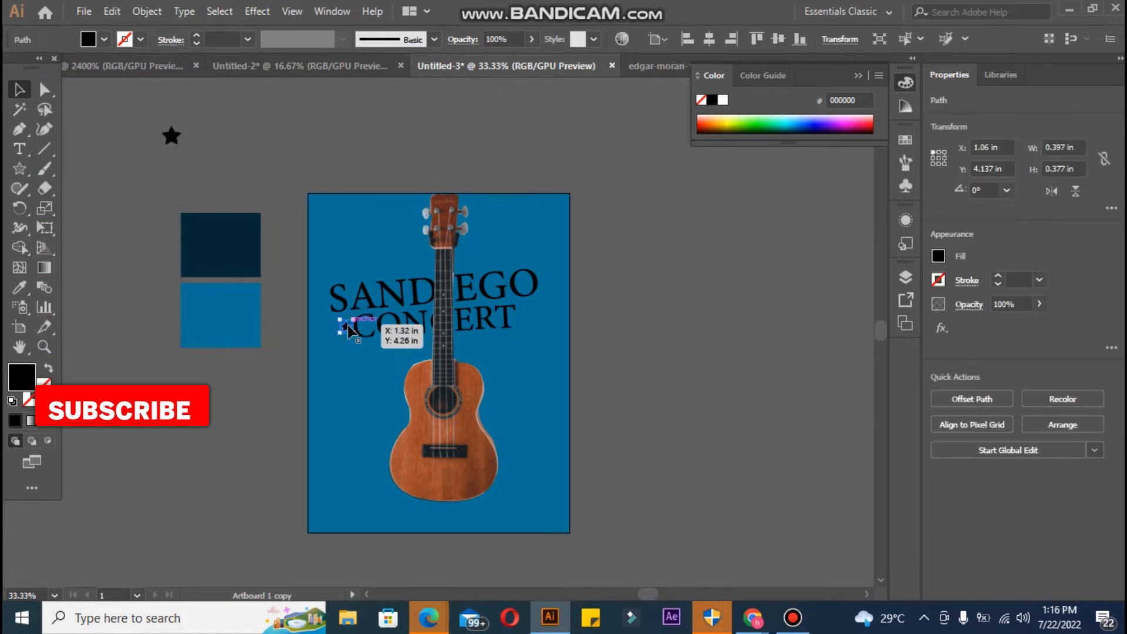
{"action": "left_click", "coordinate": [350, 202]}
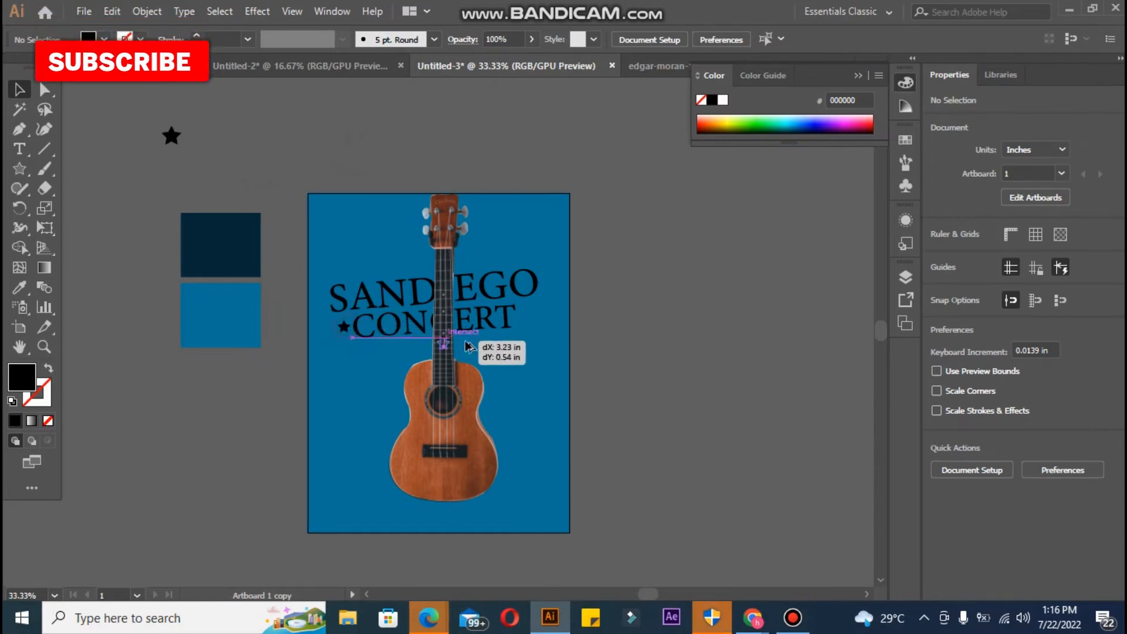
{"action": "left_click_drag", "start_coordinate": [346, 329], "coordinate": [522, 317]}
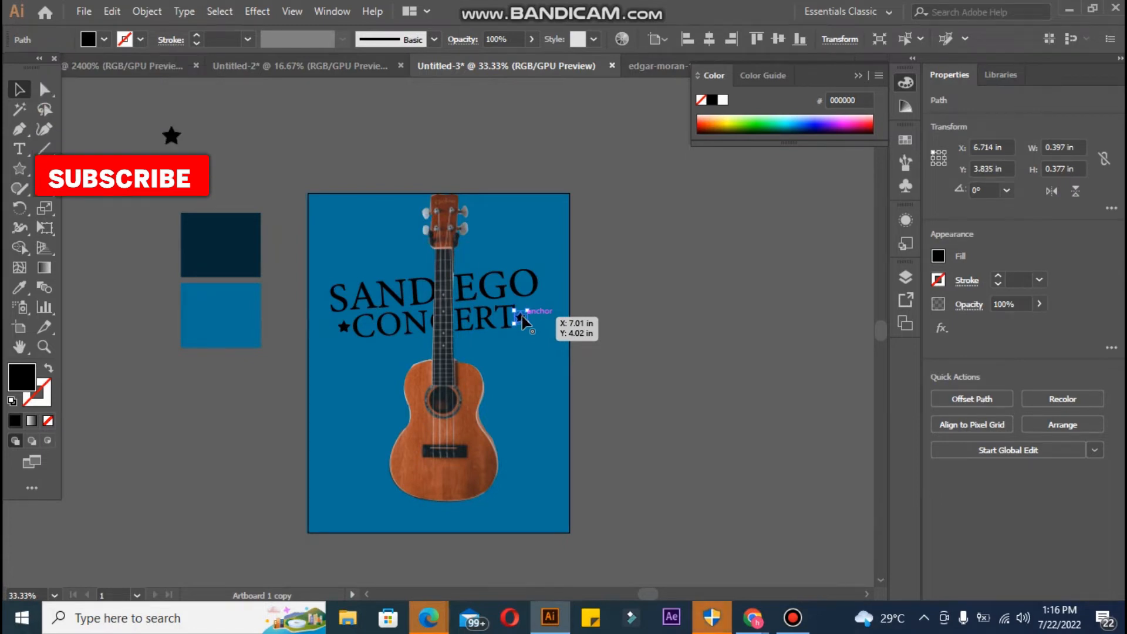
{"action": "left_click", "coordinate": [594, 359]}
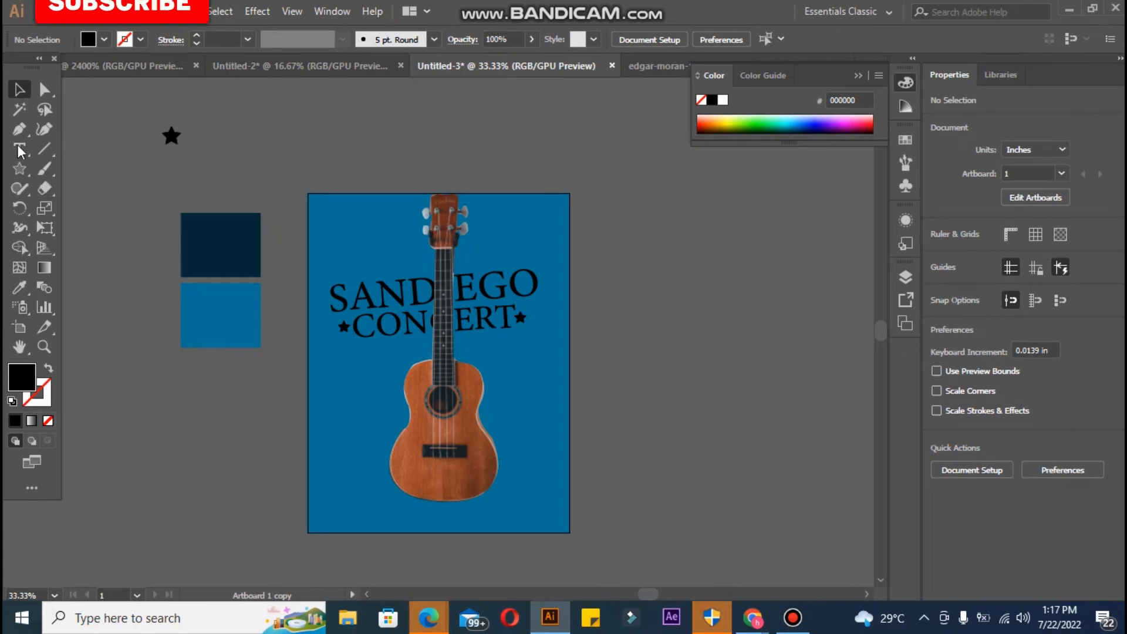
- Increase the vertical scale of the SANDIEGO text to about 105%
{"action": "left_click", "coordinate": [395, 288]}
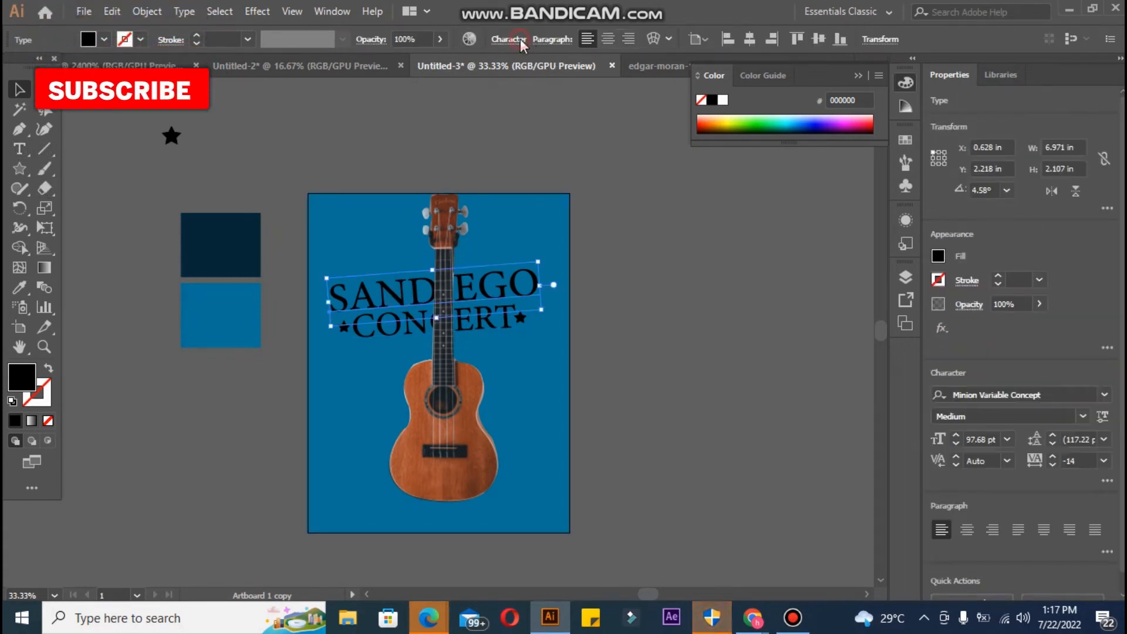
{"action": "left_click", "coordinate": [509, 39]}
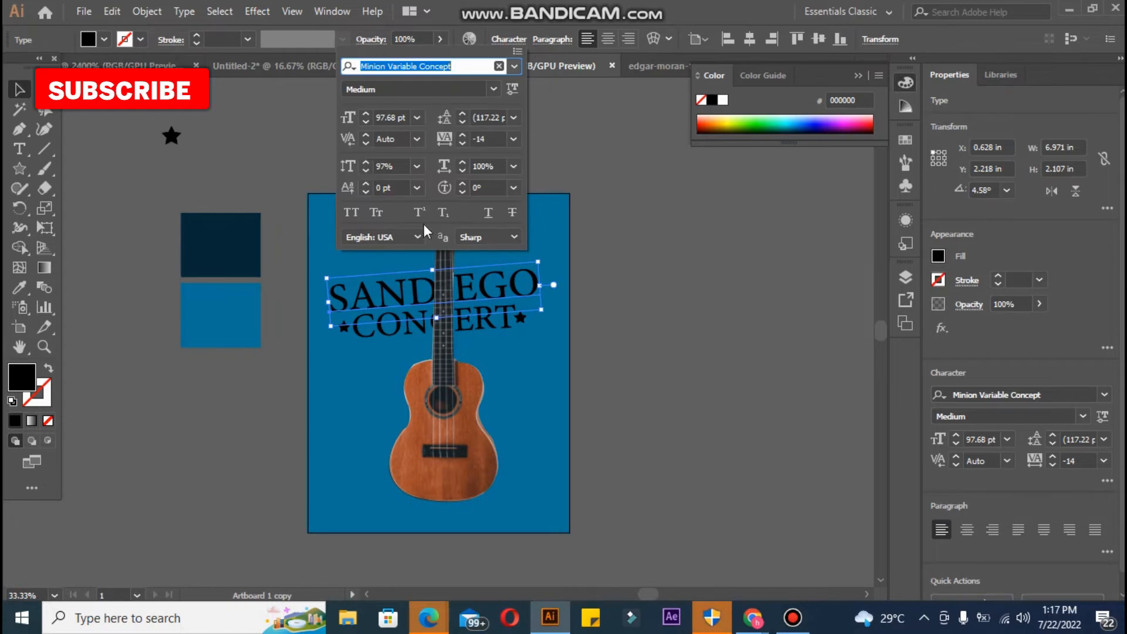
{"action": "left_click", "coordinate": [365, 161]}
{"action": "left_click", "coordinate": [365, 161]}
{"action": "left_click", "coordinate": [364, 161]}
{"action": "left_click", "coordinate": [365, 161]}
{"action": "left_click", "coordinate": [365, 161]}
{"action": "left_click", "coordinate": [365, 161]}
{"action": "left_click", "coordinate": [365, 161]}
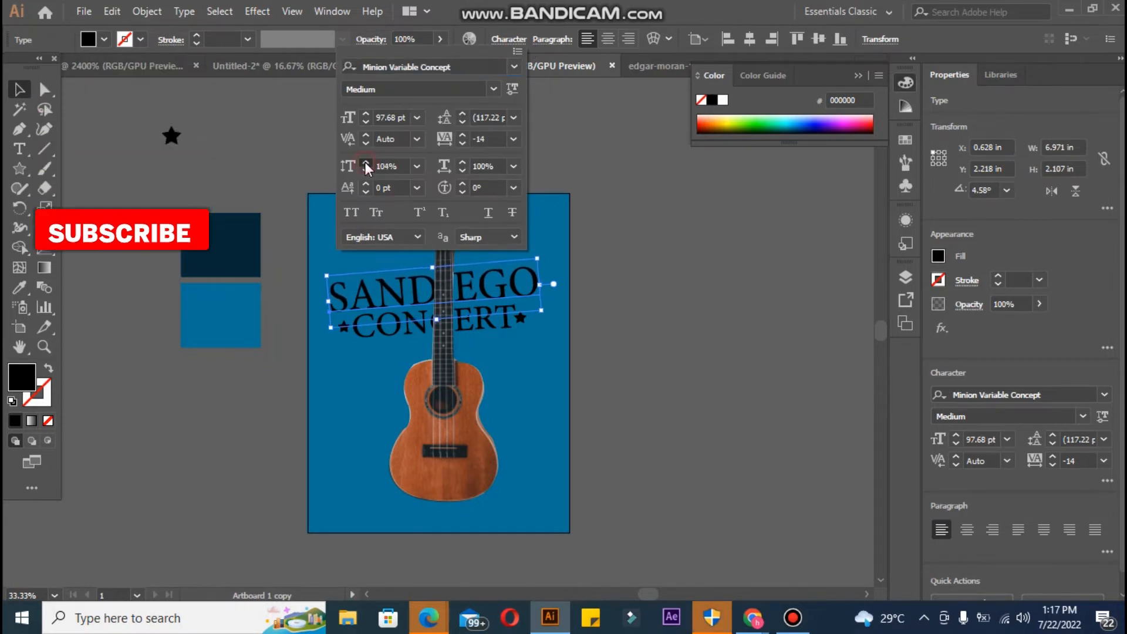
{"action": "left_click", "coordinate": [364, 161]}
{"action": "left_click", "coordinate": [364, 161]}
{"action": "left_click", "coordinate": [365, 161]}
{"action": "left_click", "coordinate": [365, 161]}
{"action": "left_click", "coordinate": [364, 160]}
{"action": "left_click", "coordinate": [365, 161]}
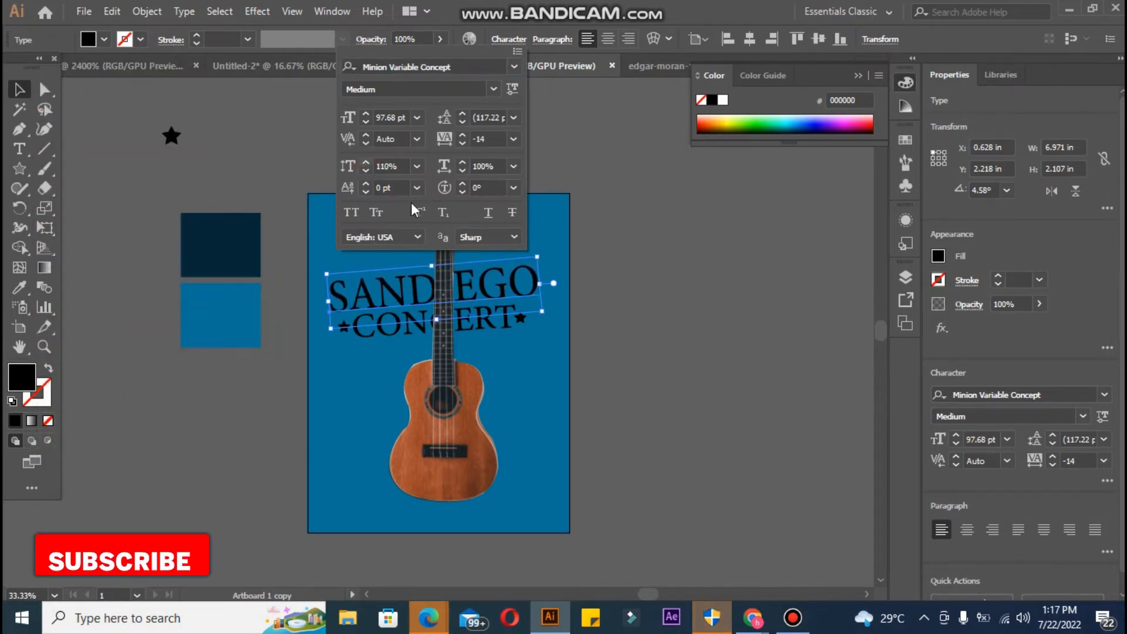
{"action": "left_click", "coordinate": [366, 170]}
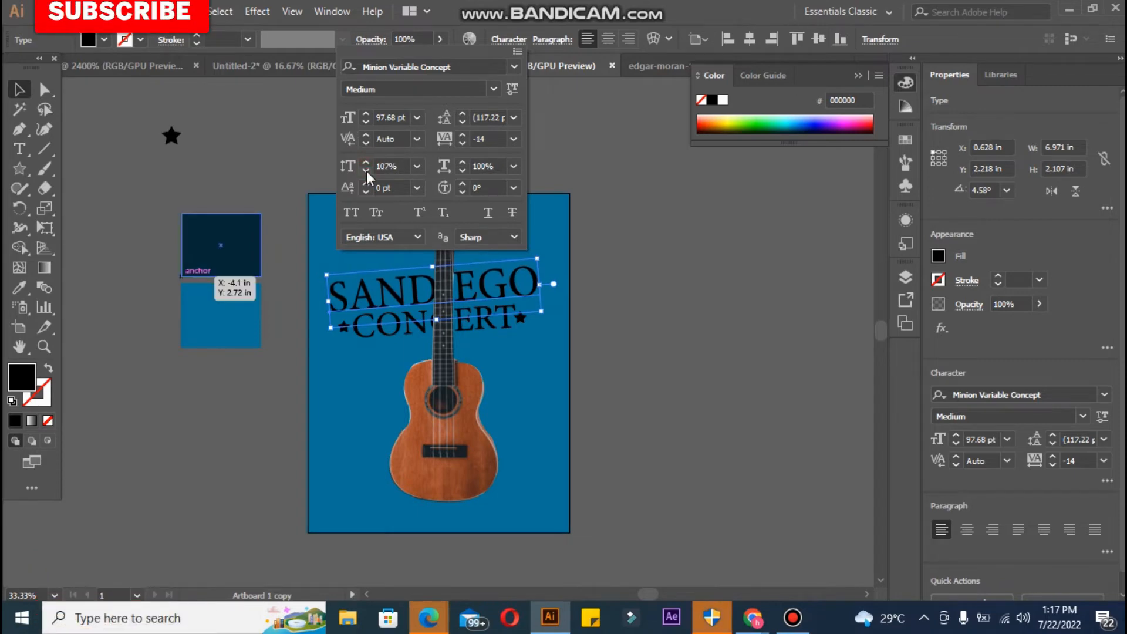
{"action": "left_click", "coordinate": [366, 171]}
{"action": "left_click", "coordinate": [366, 171]}
{"action": "left_click", "coordinate": [367, 171]}
{"action": "left_click", "coordinate": [239, 157]}
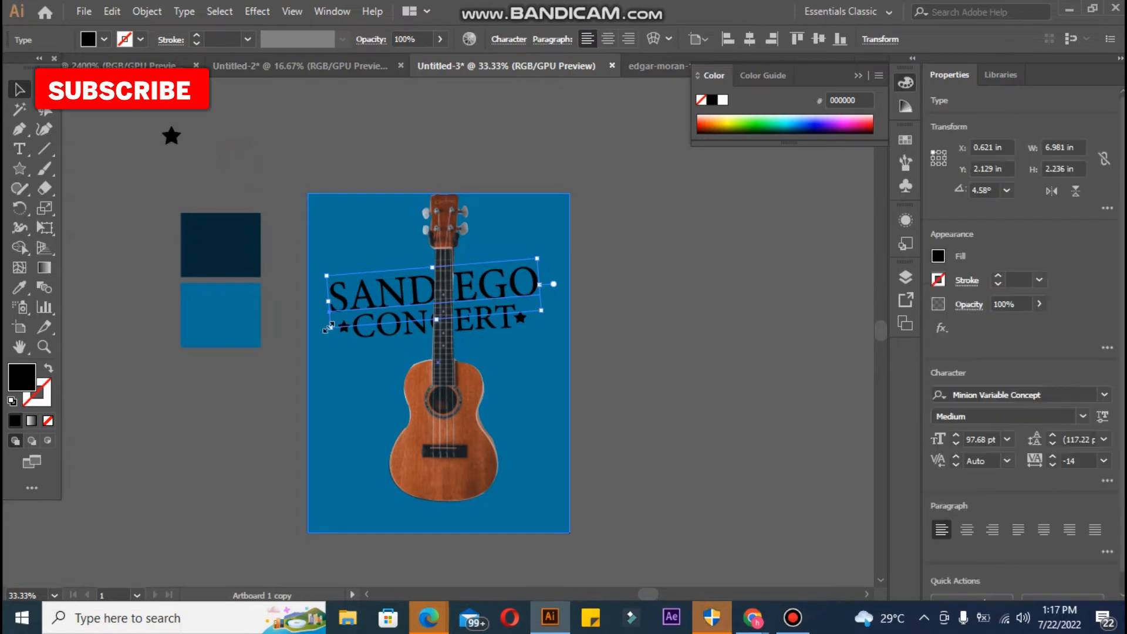
- Rotate the SANDIEGO text to about 4.8° and center it together with CONCERT horizontally on the artboard
{"action": "left_click_drag", "start_coordinate": [321, 328], "coordinate": [322, 332]}
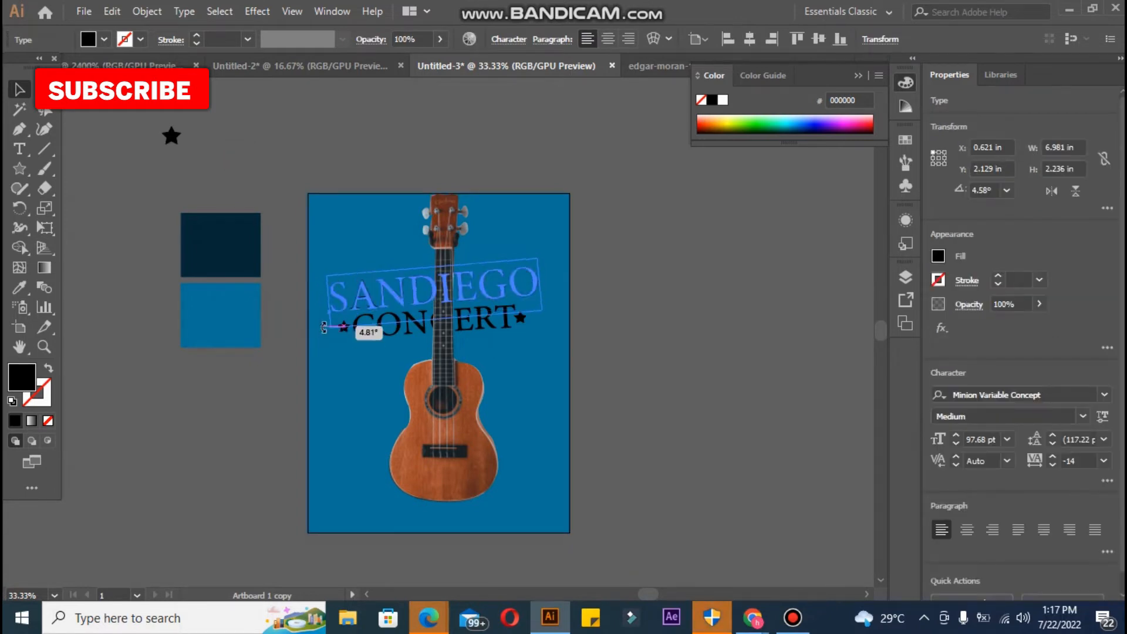
{"action": "left_click", "coordinate": [637, 364]}
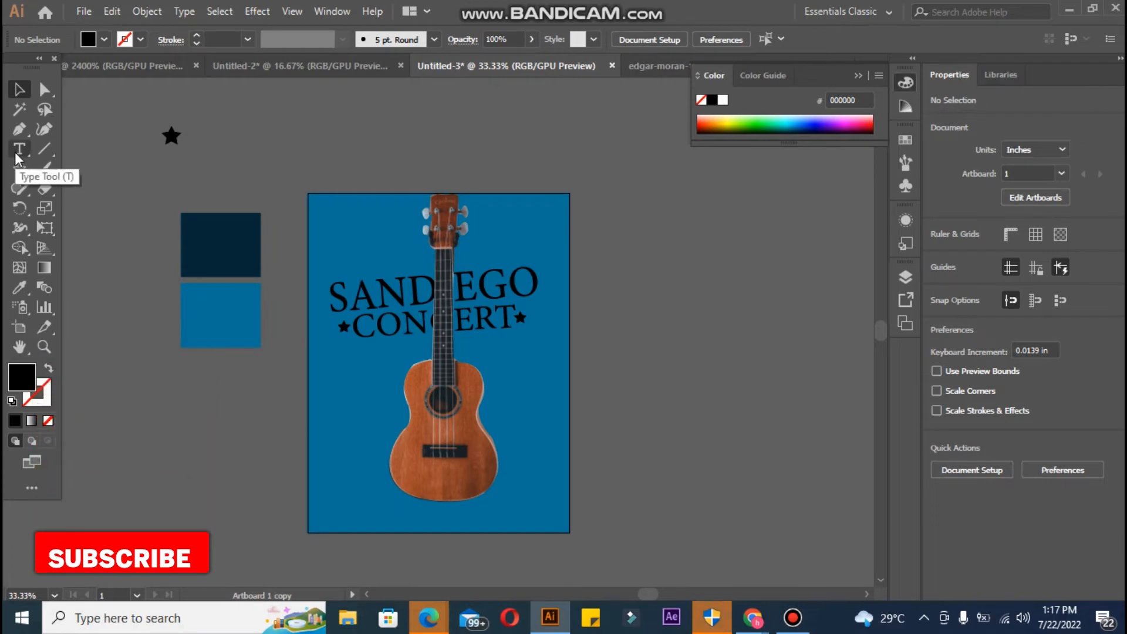
{"action": "left_click", "coordinate": [378, 335]}
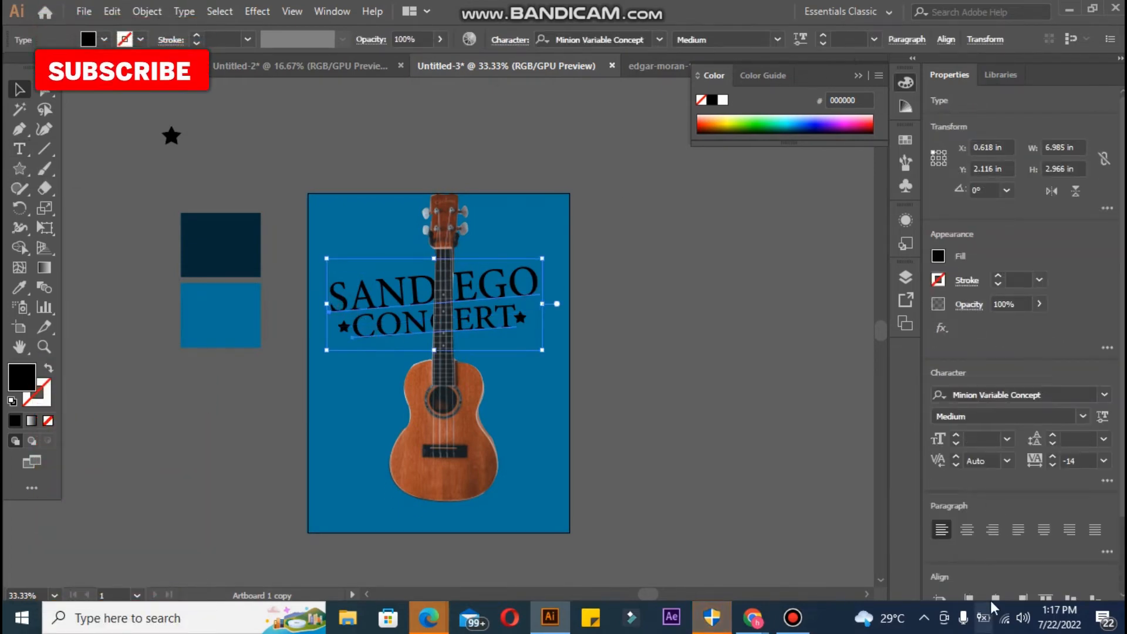
{"action": "left_click", "coordinate": [994, 594]}
{"action": "left_click", "coordinate": [790, 502]}
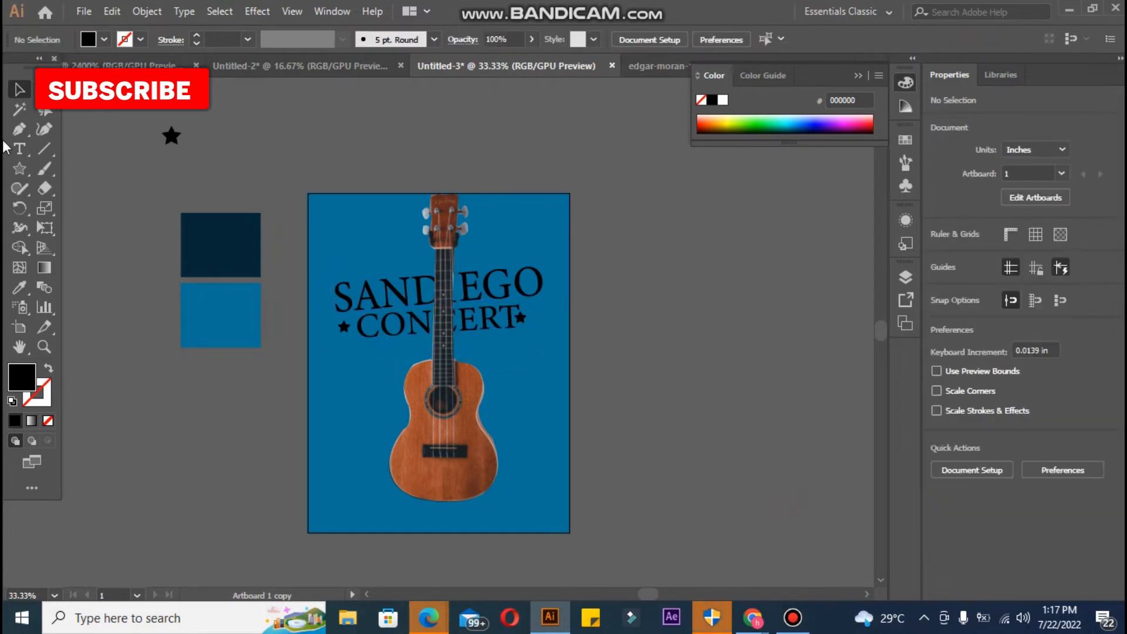
- Draw a vertical line about 10.37 in long beside the artboard and give it the rough charcoal-like brush stroke
{"action": "left_click", "coordinate": [45, 151]}
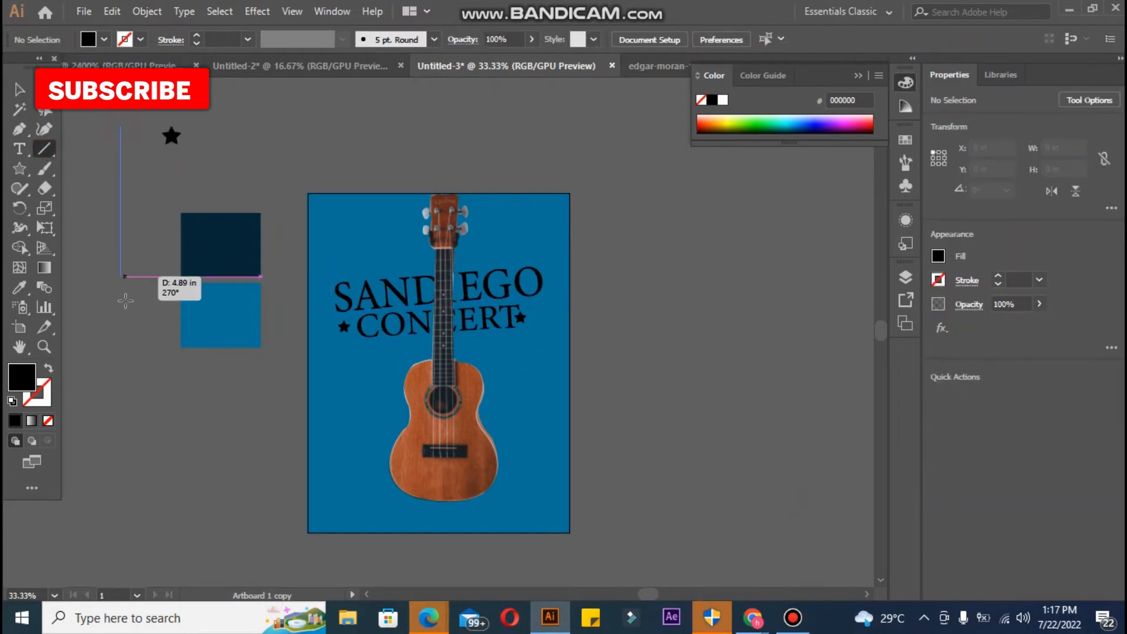
{"action": "left_click_drag", "start_coordinate": [126, 419], "coordinate": [130, 446]}
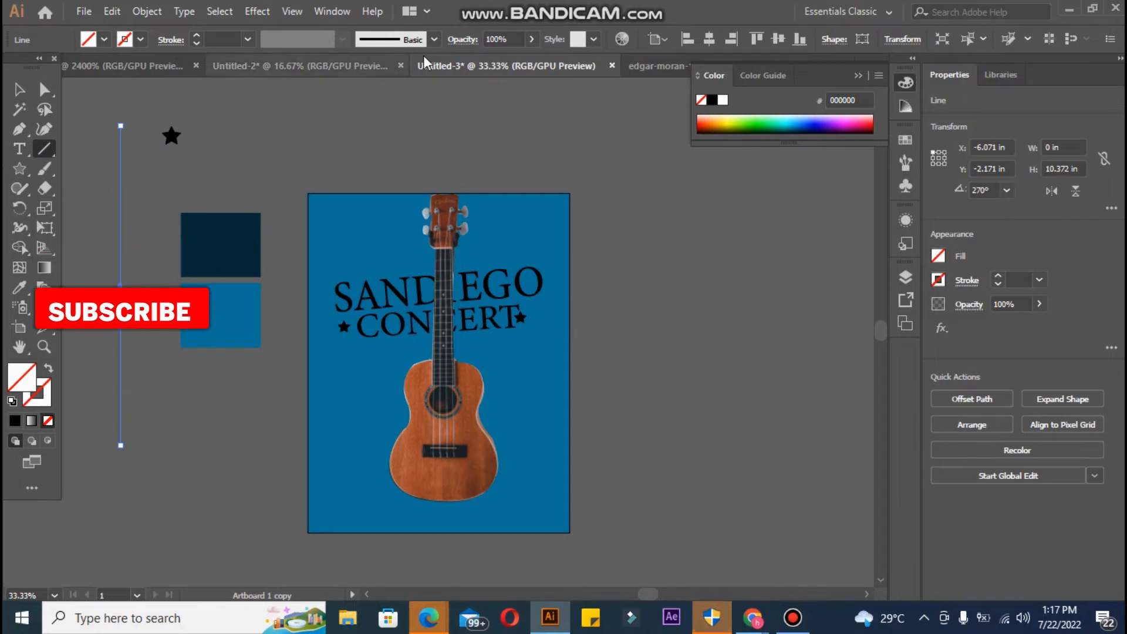
{"action": "left_click", "coordinate": [434, 39]}
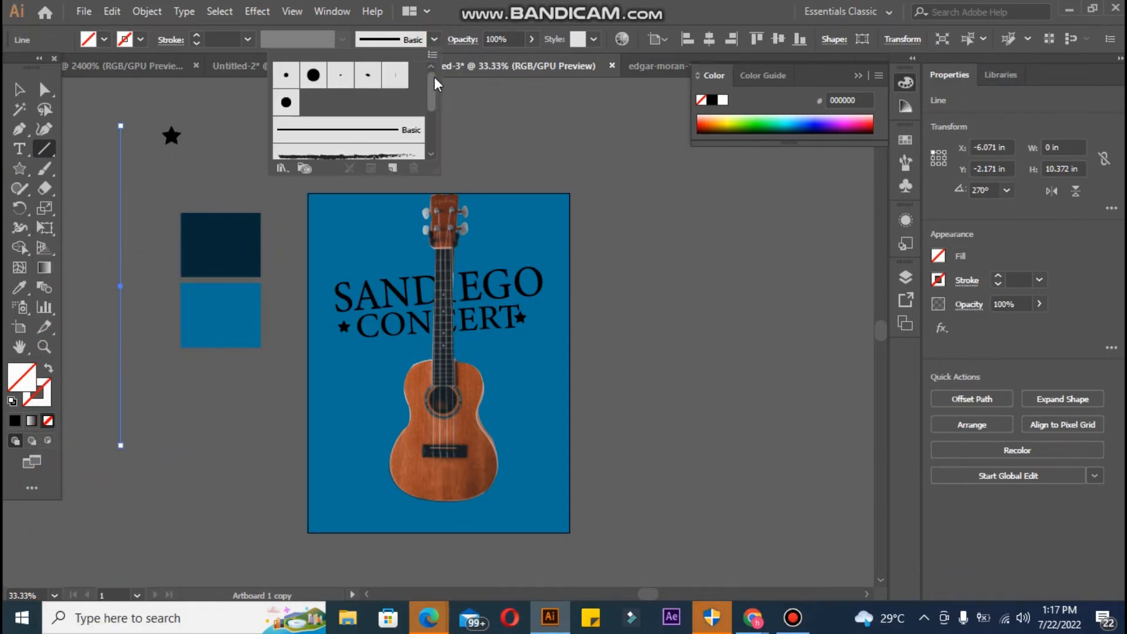
{"action": "scroll", "coordinate": [434, 77], "scroll_direction": "down", "scroll_amount": 1}
{"action": "left_click", "coordinate": [349, 120]}
{"action": "left_click", "coordinate": [20, 89]}
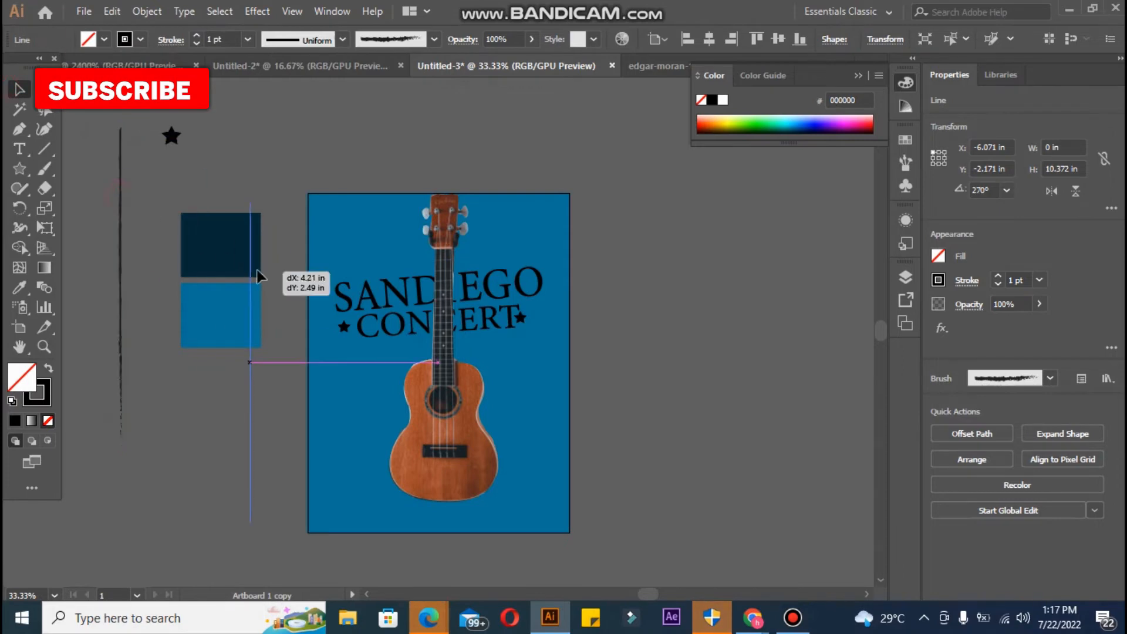
- Place the brush line just inside the artboard's left edge and copy it to just inside the right edge
{"action": "left_click_drag", "start_coordinate": [319, 275], "coordinate": [319, 277]}
{"action": "left_click", "coordinate": [261, 427]}
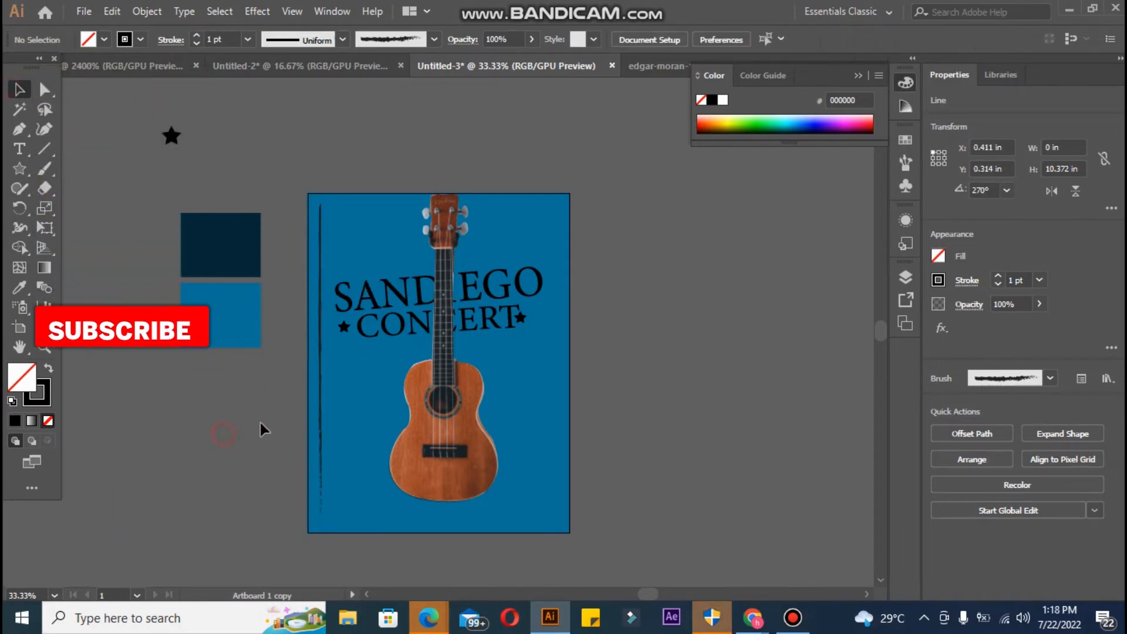
{"action": "left_click_drag", "start_coordinate": [322, 371], "coordinate": [550, 367]}
{"action": "left_click", "coordinate": [679, 423]}
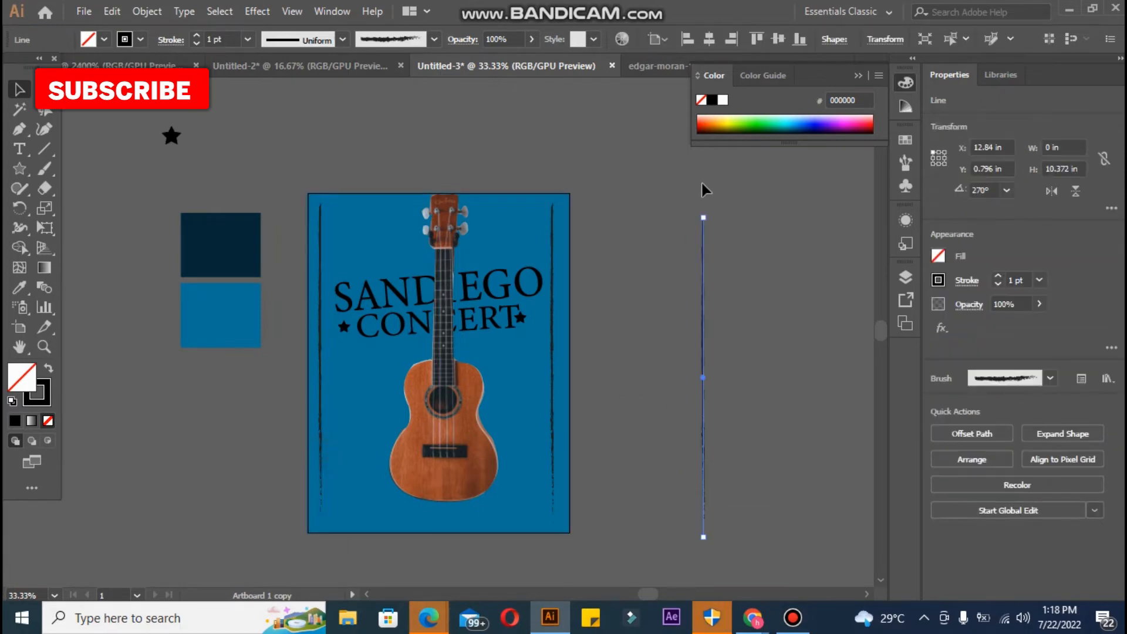
- Turn another copy of the brush line horizontal at about 8.56 in wide and move it near the artboard's bottom edge
{"action": "left_click_drag", "start_coordinate": [830, 384], "coordinate": [806, 377]}
{"action": "left_click_drag", "start_coordinate": [646, 377], "coordinate": [510, 504]}
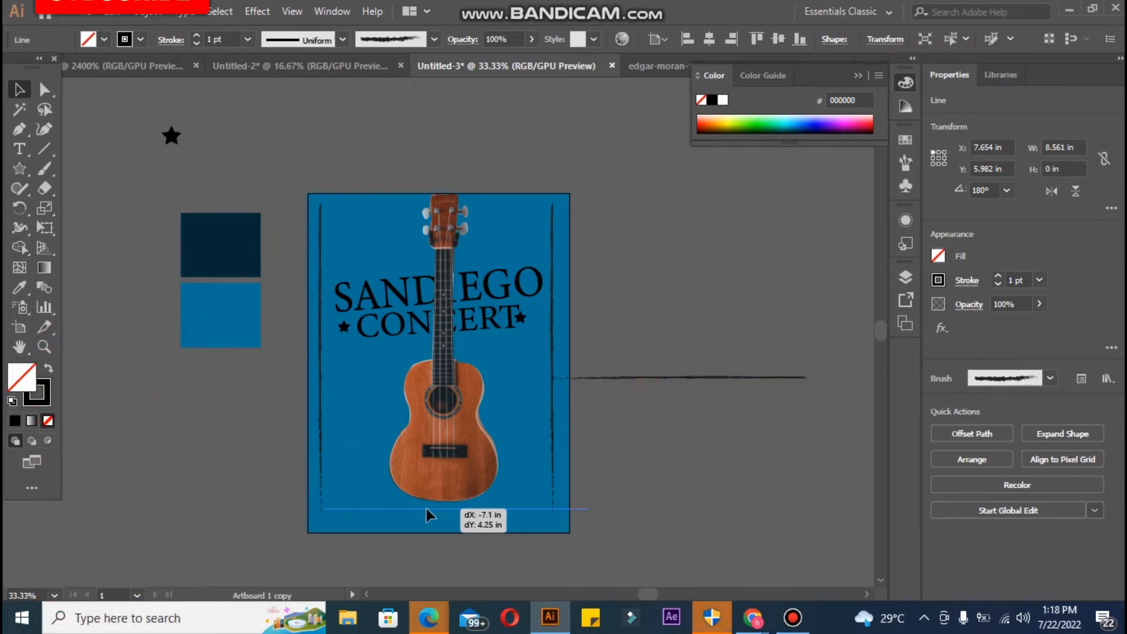
{"action": "left_click_drag", "start_coordinate": [426, 509], "coordinate": [428, 519]}
{"action": "left_click", "coordinate": [813, 521]}
- Shorten the bottom brush line to about 7.06 in and lower it to about Y 10.69 in, between the side lines
{"action": "left_click", "coordinate": [559, 517]}
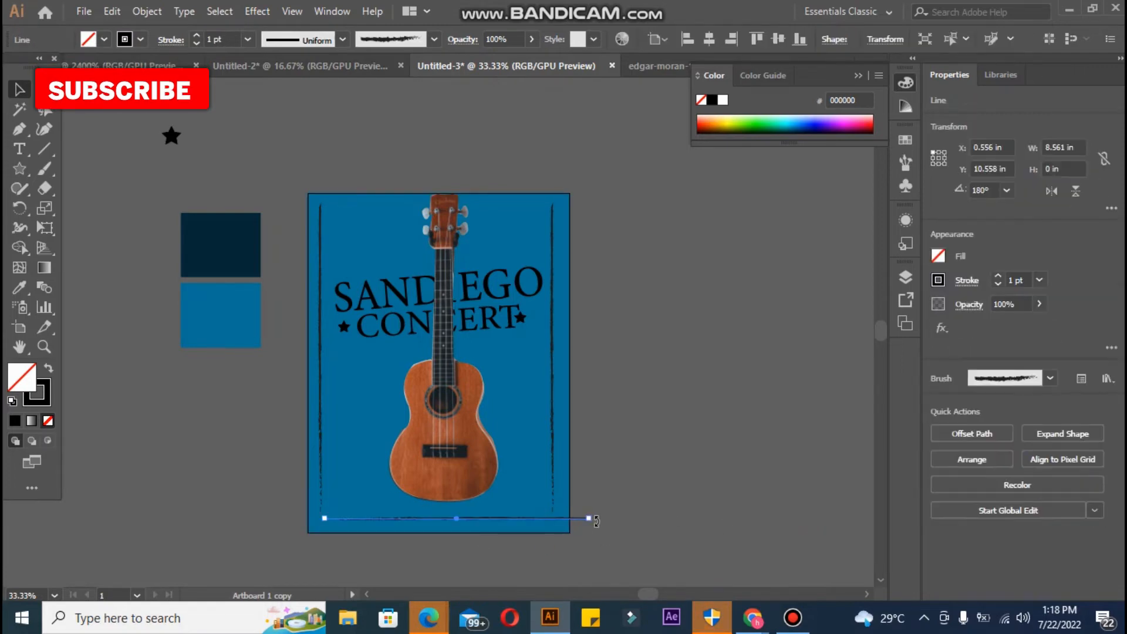
{"action": "left_click_drag", "start_coordinate": [589, 520], "coordinate": [542, 518]}
{"action": "left_click", "coordinate": [636, 516]}
{"action": "left_click_drag", "start_coordinate": [439, 519], "coordinate": [440, 524]}
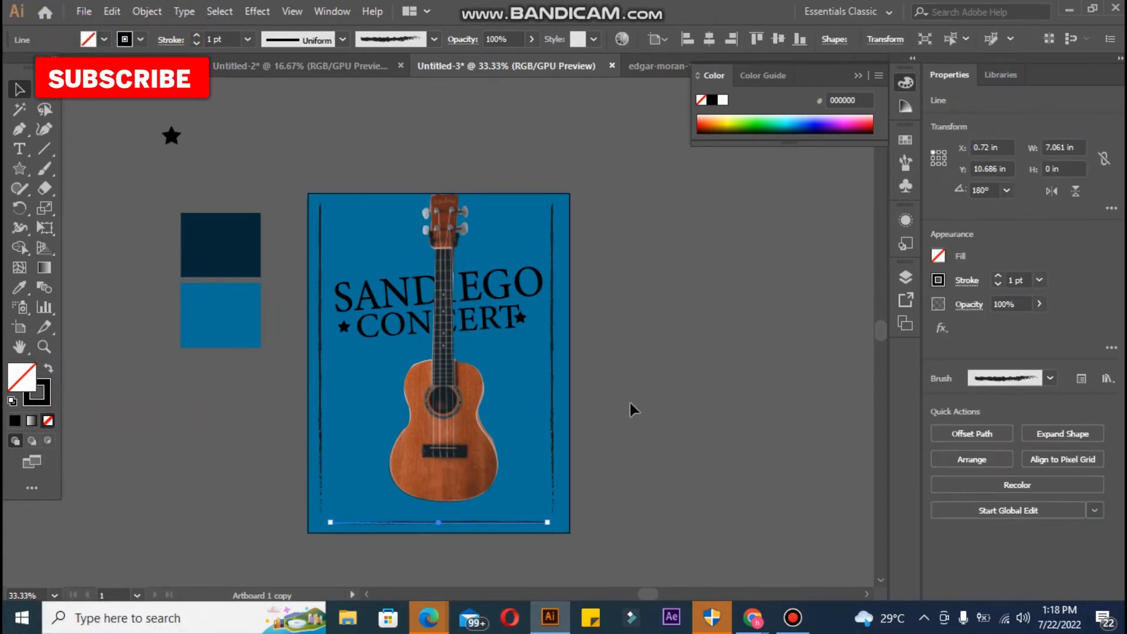
{"action": "left_click", "coordinate": [441, 573]}
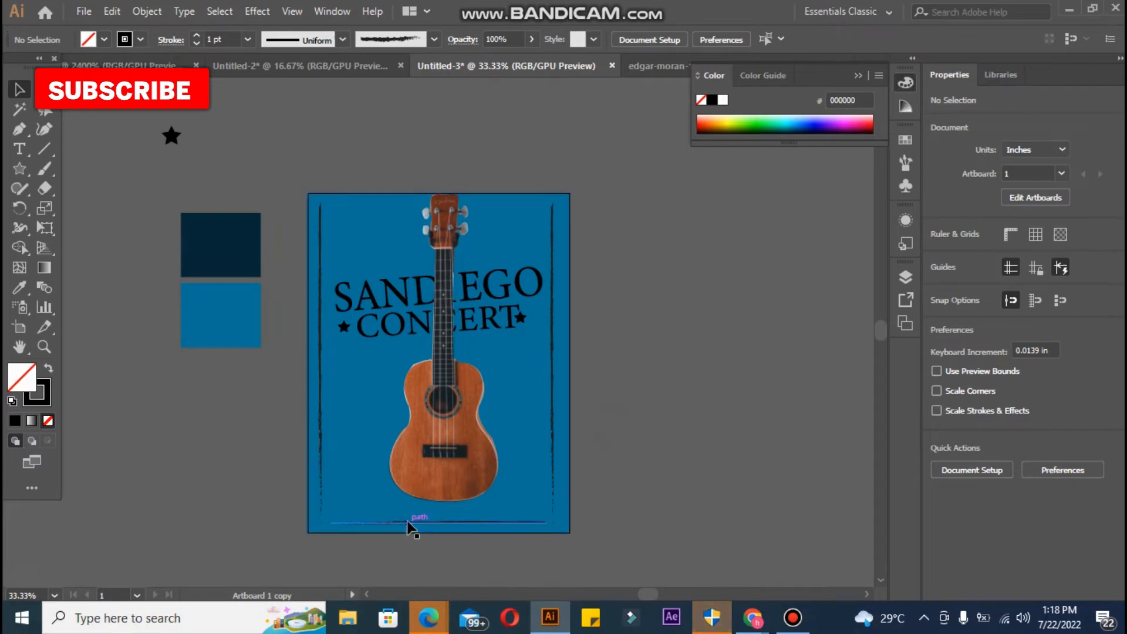
- Copy the bottom brush line straight up to the artboard's top edge, level with the upper ends of the side lines
{"action": "left_click_drag", "start_coordinate": [408, 521], "coordinate": [442, 253]}
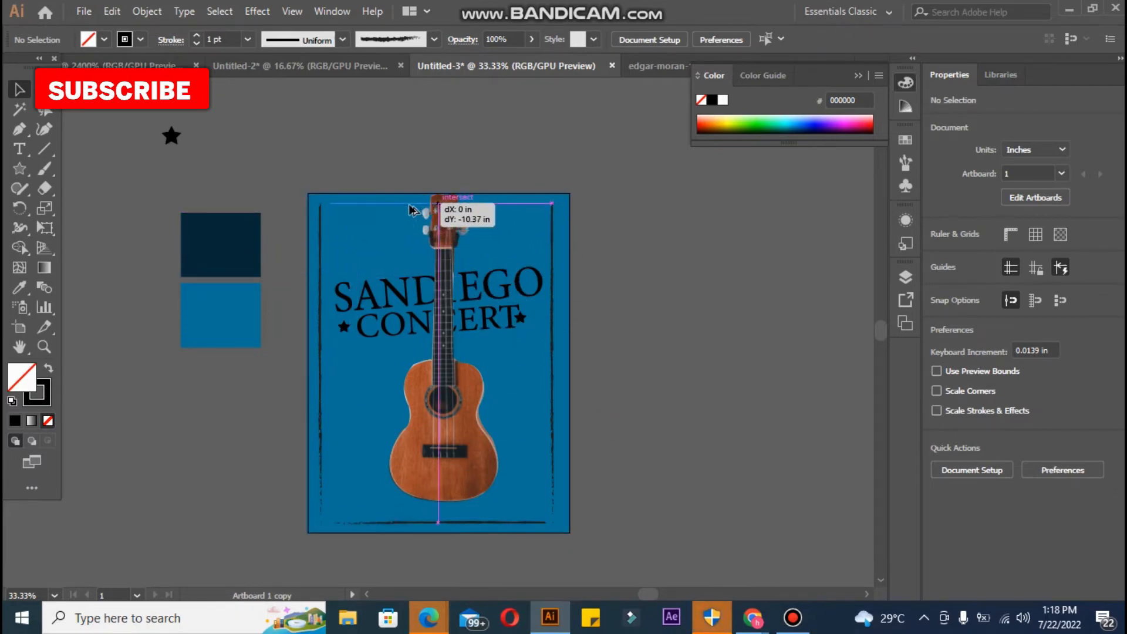
{"action": "left_click_drag", "start_coordinate": [410, 205], "coordinate": [409, 205]}
{"action": "left_click", "coordinate": [693, 271]}
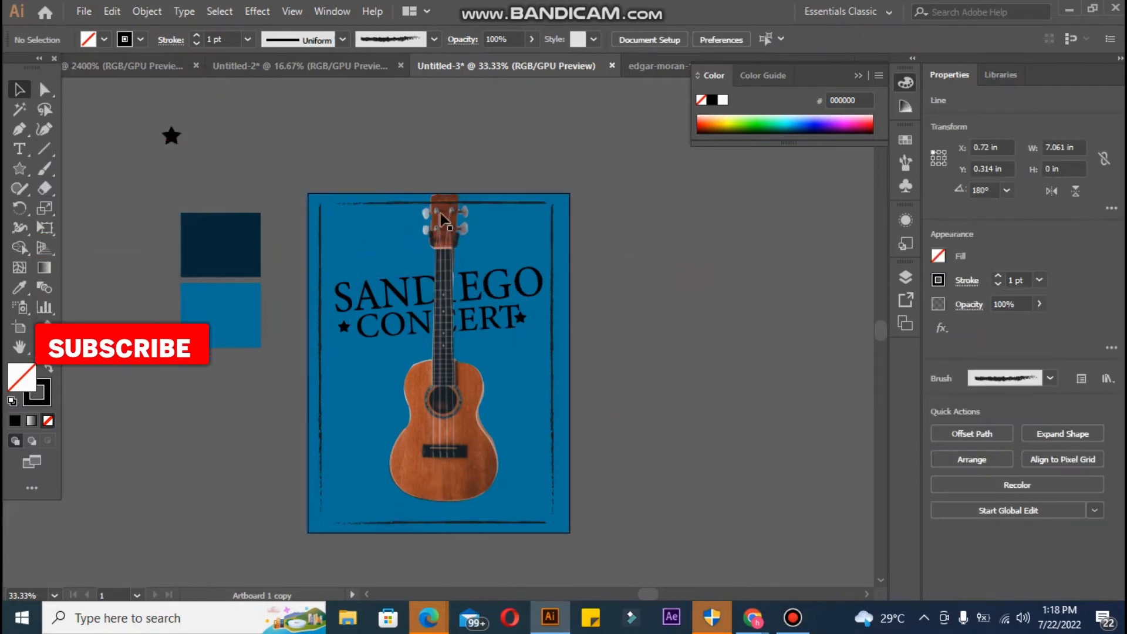
- Bring the guitar to the front so it sits above the top border line
{"action": "left_click", "coordinate": [441, 213]}
{"action": "right_click", "coordinate": [441, 219]}
{"action": "mouse_move", "coordinate": [585, 388]}
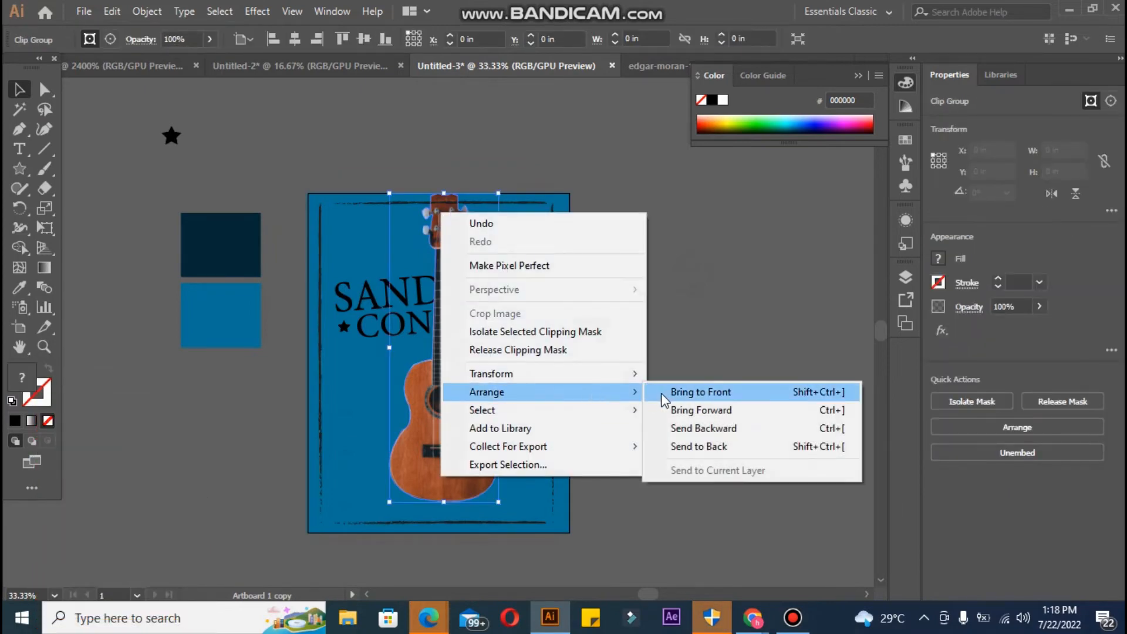
{"action": "left_click", "coordinate": [664, 392]}
{"action": "left_click", "coordinate": [664, 392]}
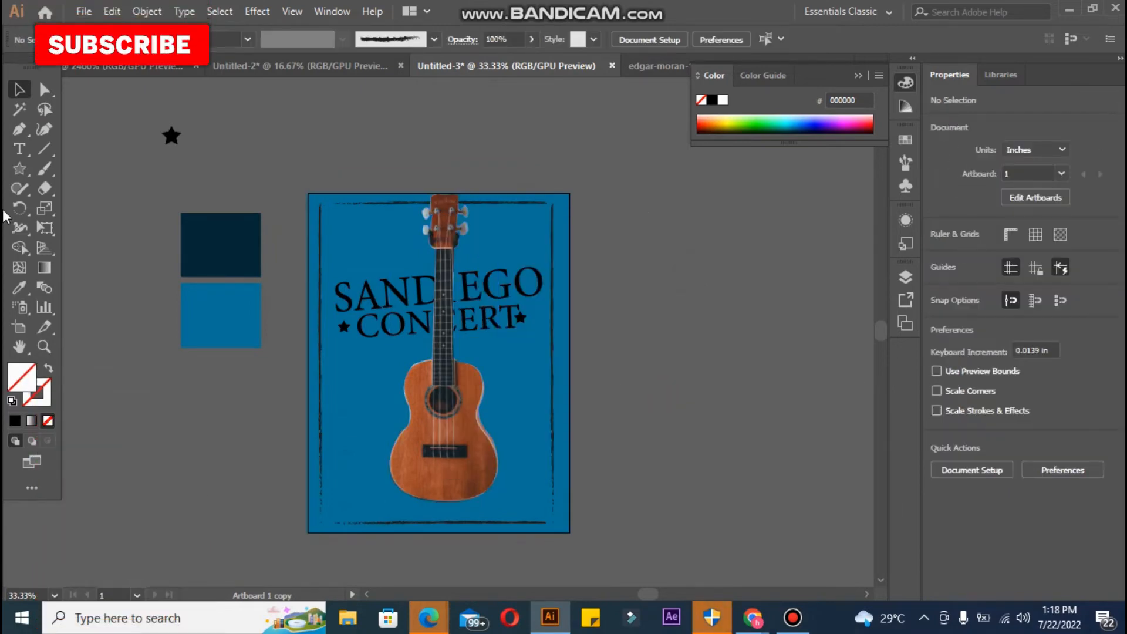
- Add a letter X beside the artboard at about 39 pt and set its font to Myriad Pro Semibold
{"action": "left_click", "coordinate": [21, 150]}
{"action": "left_click", "coordinate": [108, 200]}
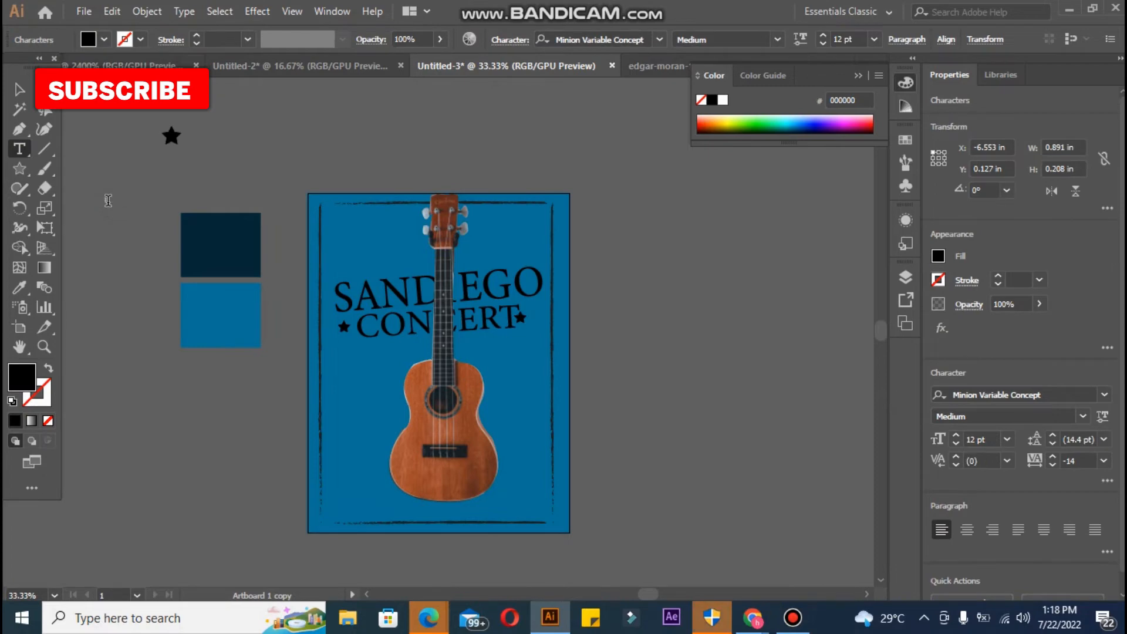
{"action": "left_click", "coordinate": [19, 90]}
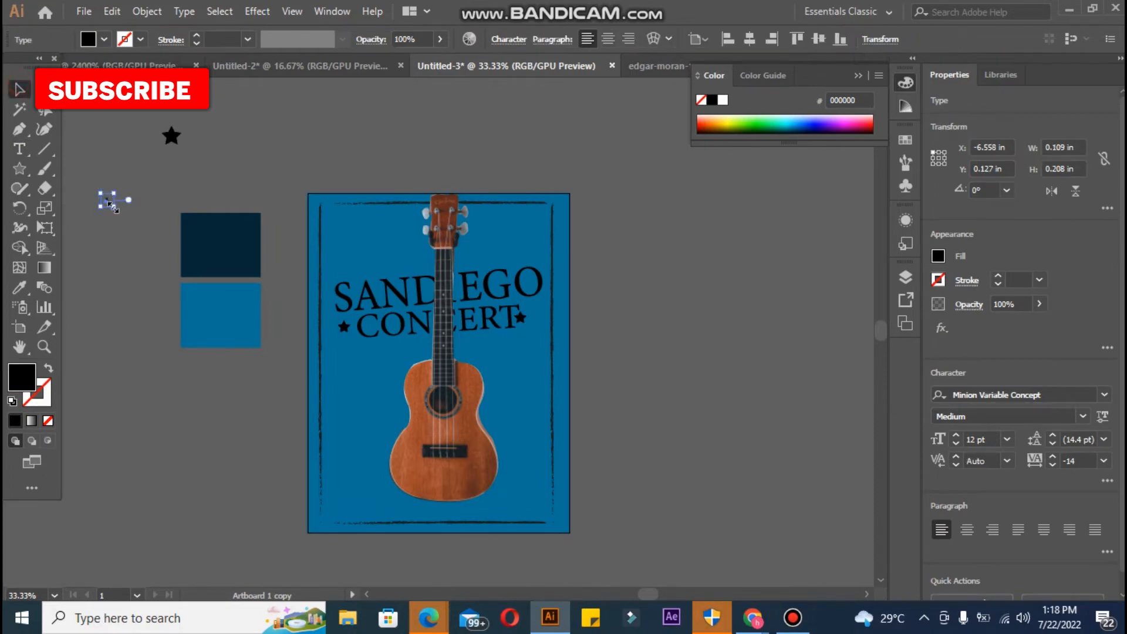
{"action": "left_click", "coordinate": [505, 36]}
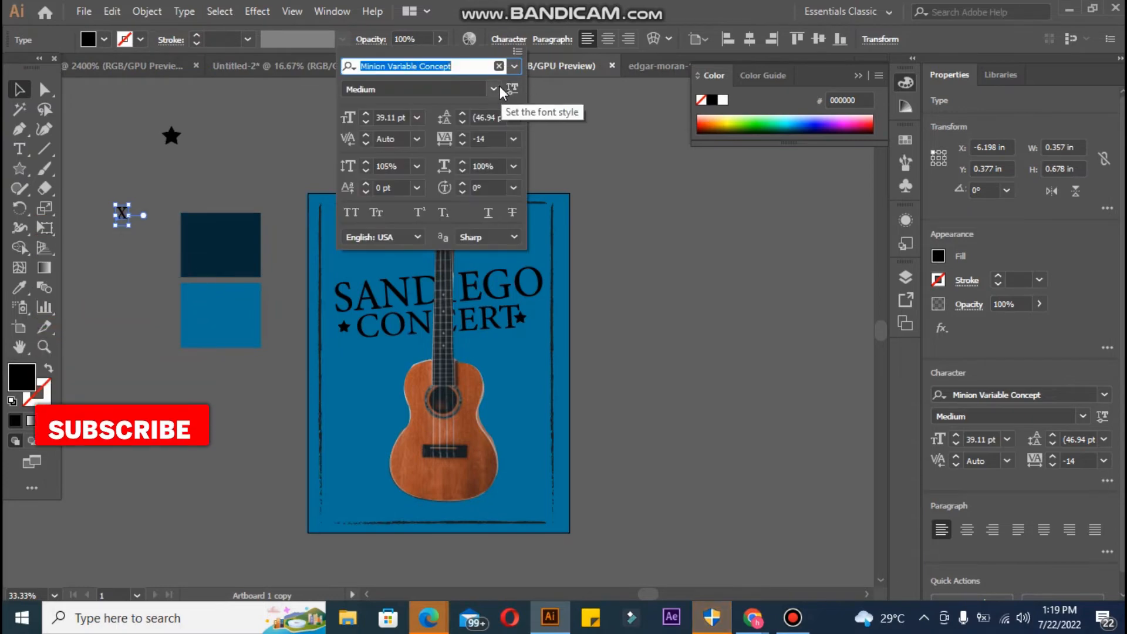
{"action": "left_click", "coordinate": [514, 66]}
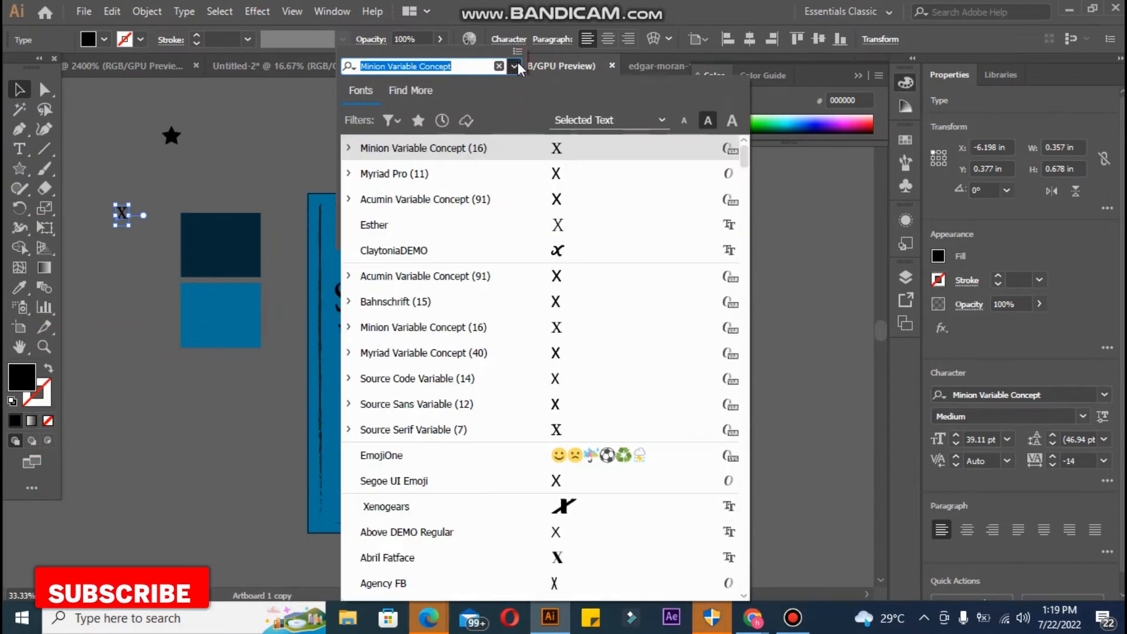
{"action": "left_click", "coordinate": [523, 176]}
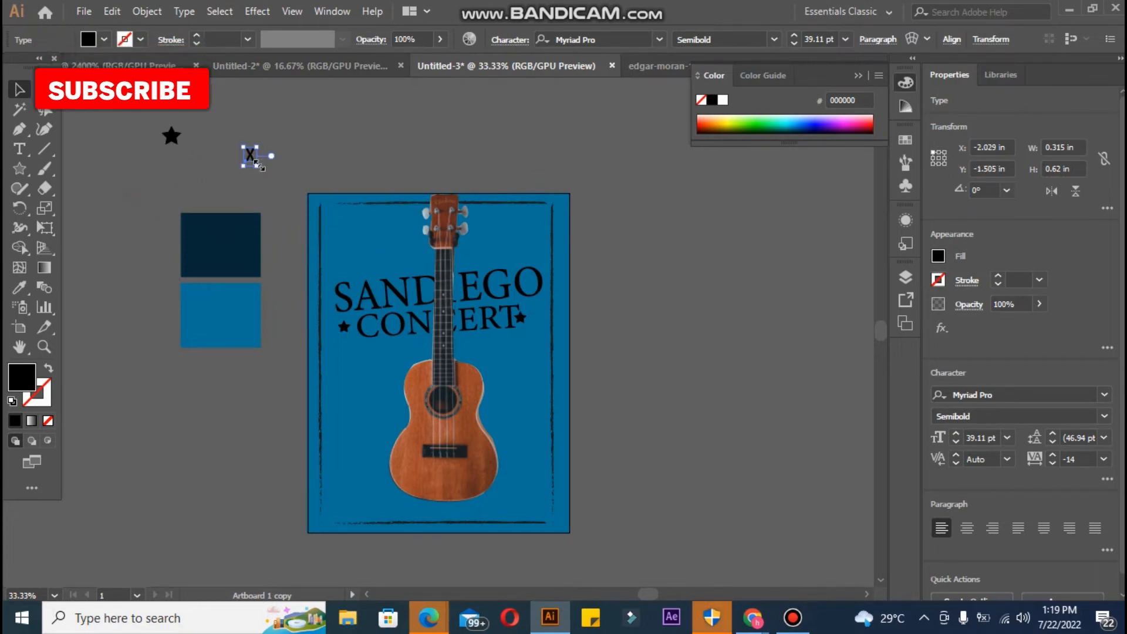
- Shorten the left border line from its upper end to about 10.03 in and place the small X in that corner
{"action": "left_click", "coordinate": [324, 263]}
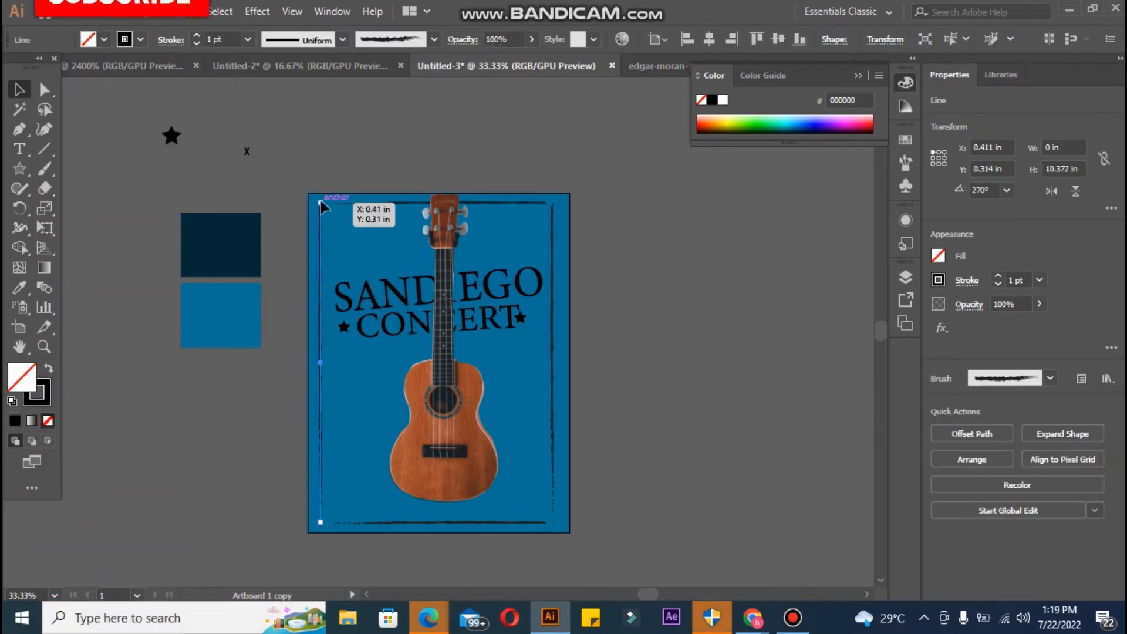
{"action": "left_click_drag", "start_coordinate": [320, 201], "coordinate": [321, 213]}
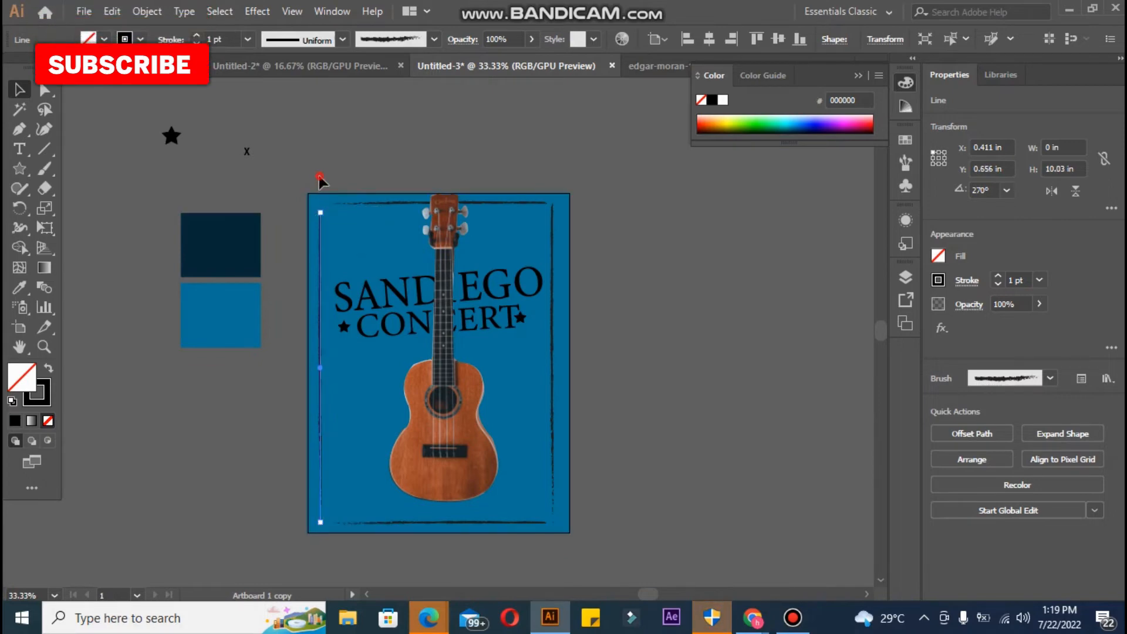
{"action": "left_click", "coordinate": [319, 176]}
{"action": "left_click_drag", "start_coordinate": [248, 154], "coordinate": [322, 208]}
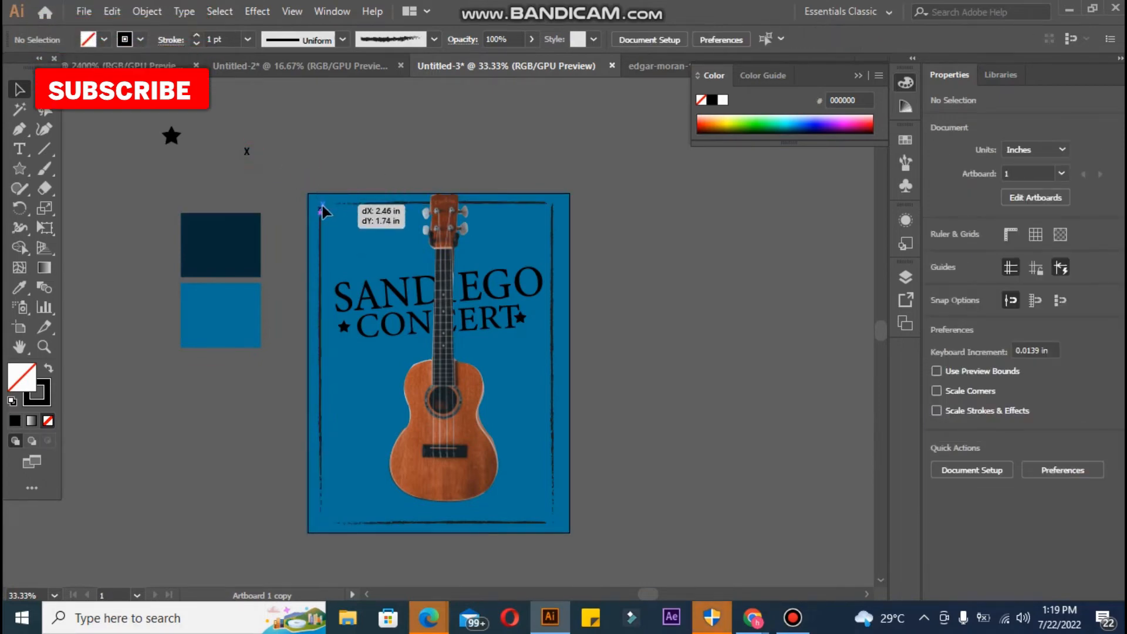
{"action": "left_click", "coordinate": [651, 256]}
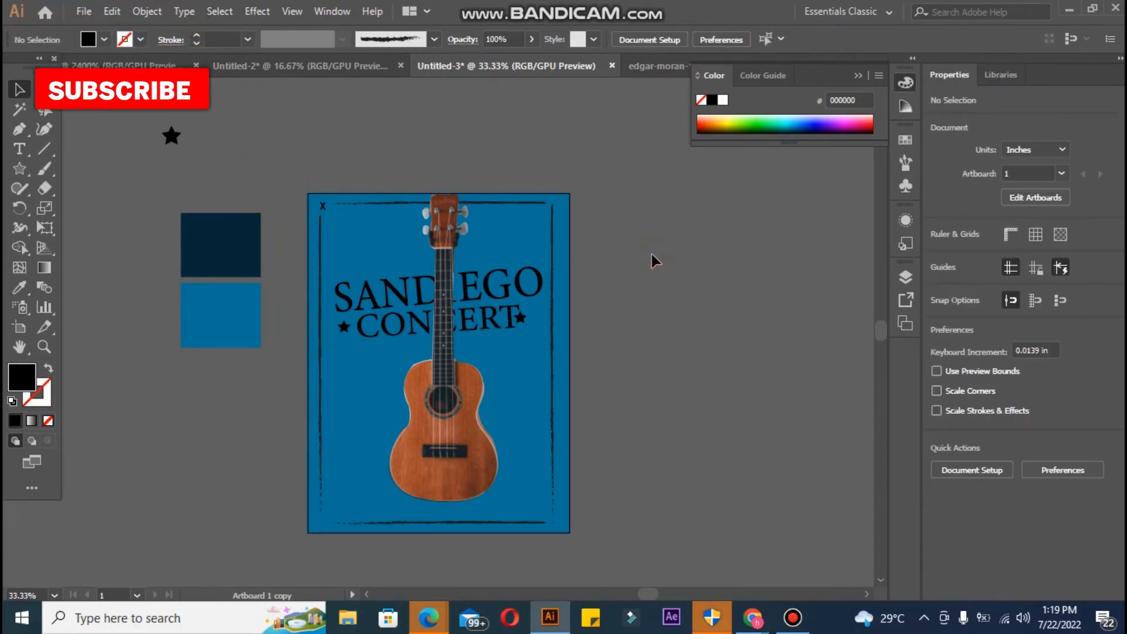
{"action": "left_click", "coordinate": [322, 206]}
{"action": "left_click", "coordinate": [441, 39]}
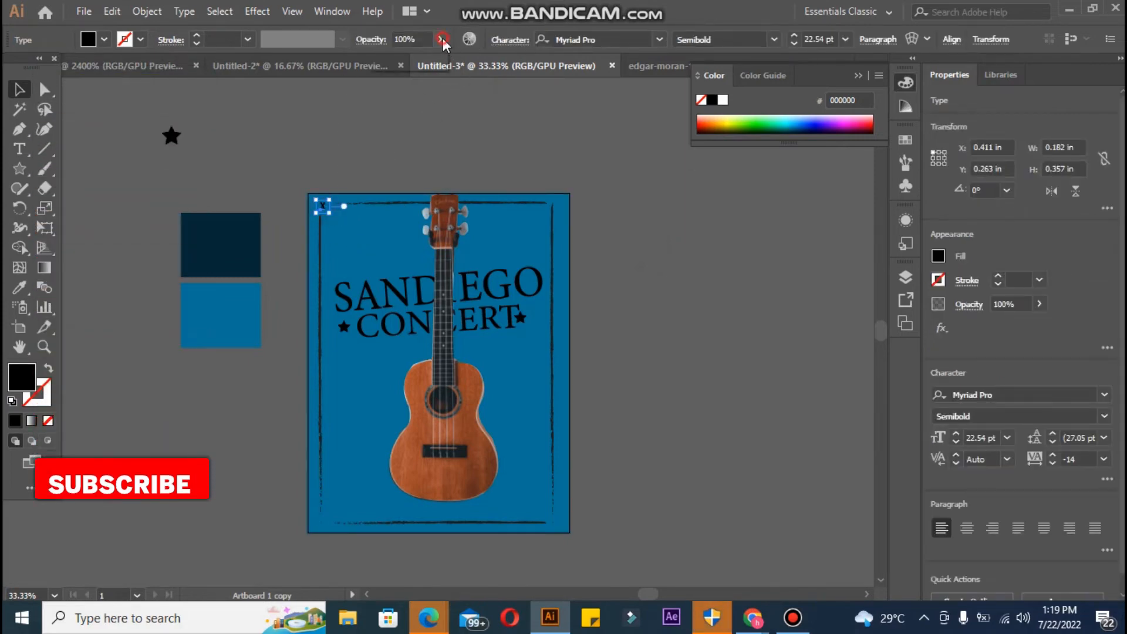
{"action": "left_click", "coordinate": [398, 129]}
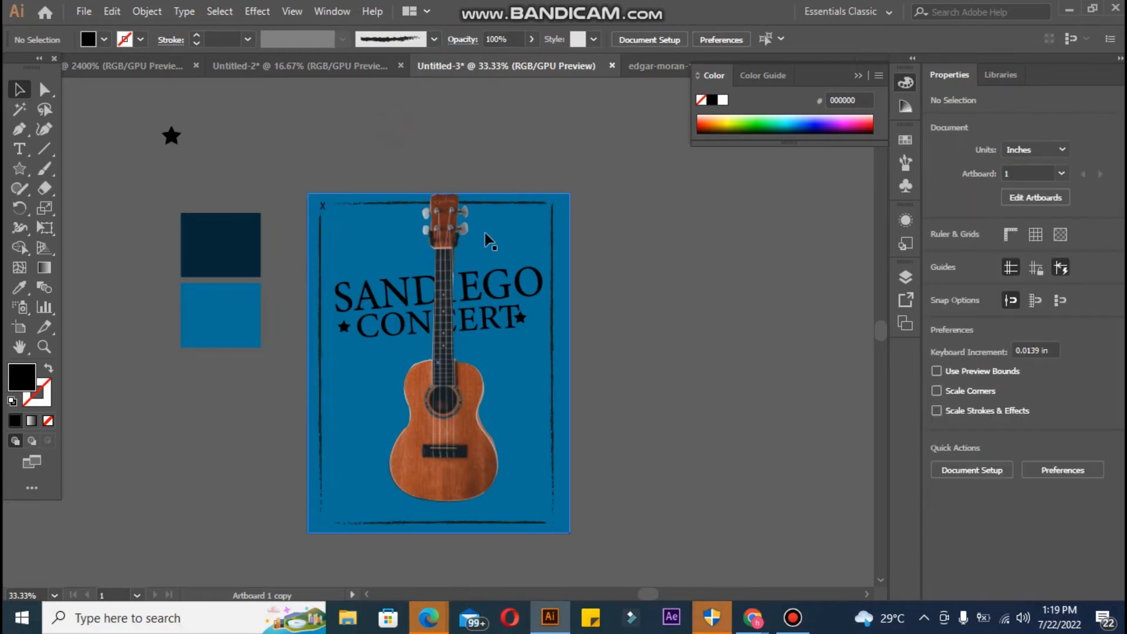
- Shorten the right border line from its upper end to about 10.03 in
{"action": "left_click", "coordinate": [552, 251]}
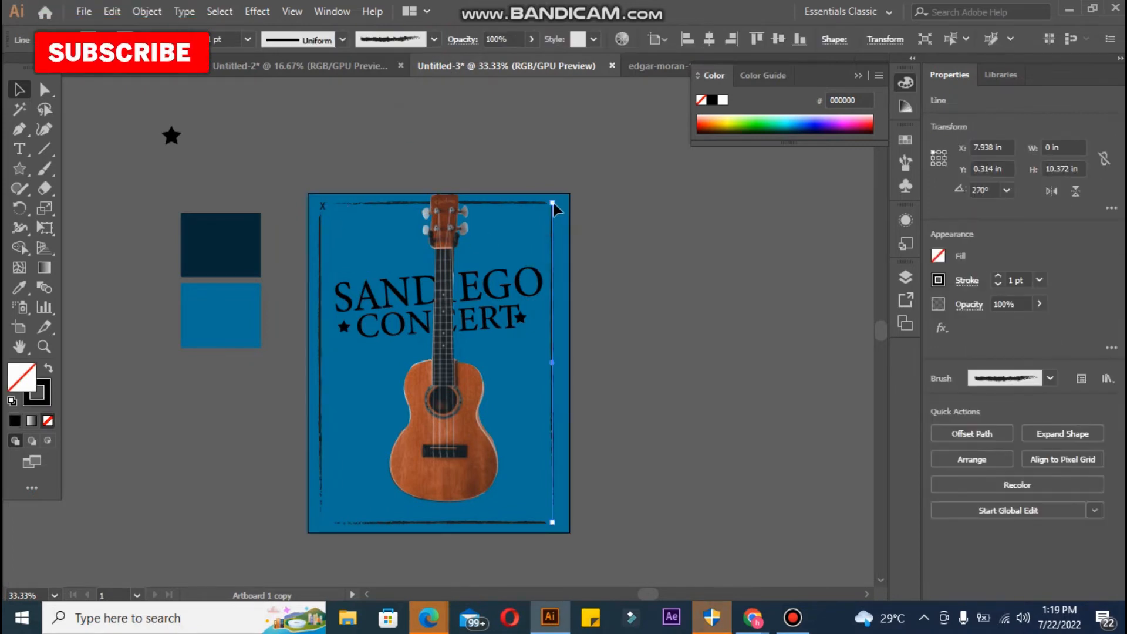
{"action": "left_click_drag", "start_coordinate": [552, 203], "coordinate": [553, 214]}
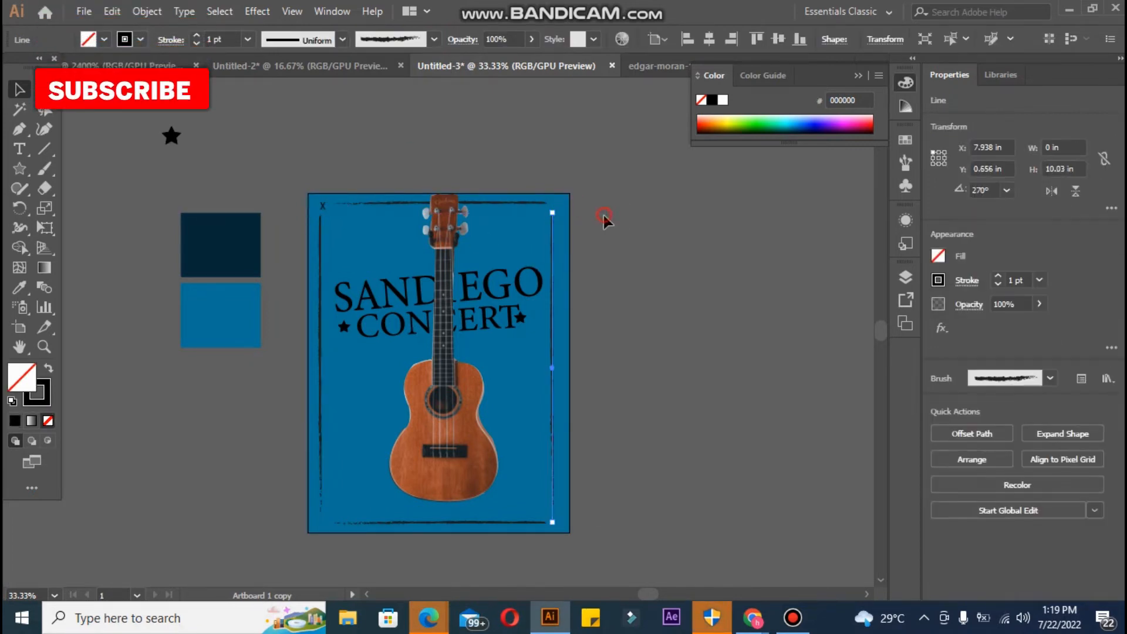
{"action": "left_click", "coordinate": [603, 217]}
- Copy the small X to the upper right border corner and nudge it to about X 7.822 in, Y 0.266 in
{"action": "left_click", "coordinate": [324, 207]}
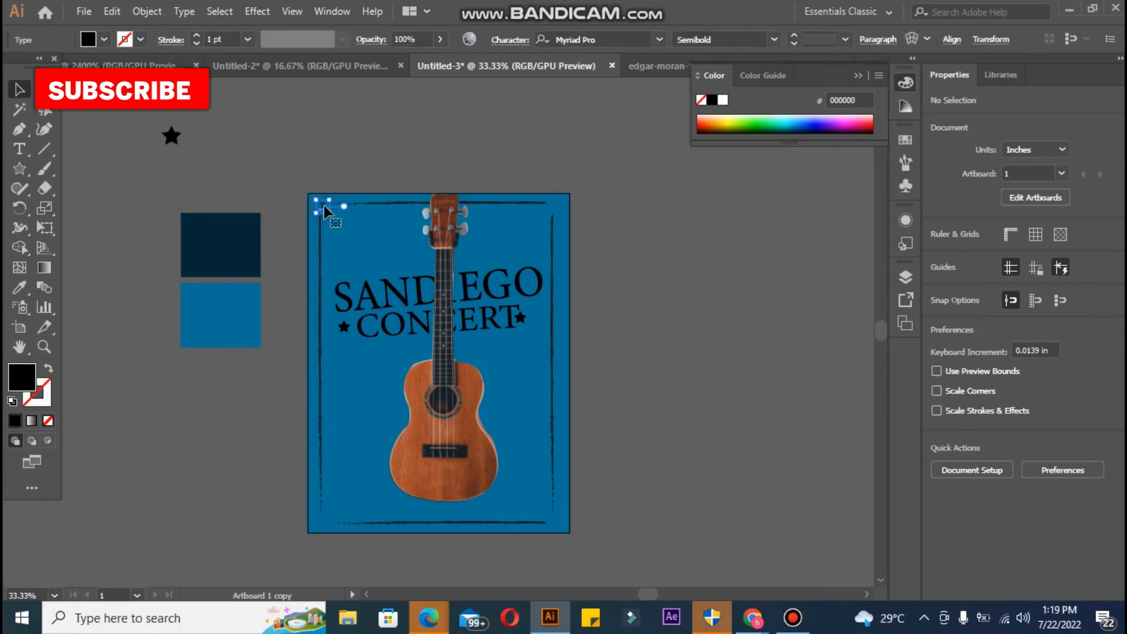
{"action": "left_click", "coordinate": [730, 236]}
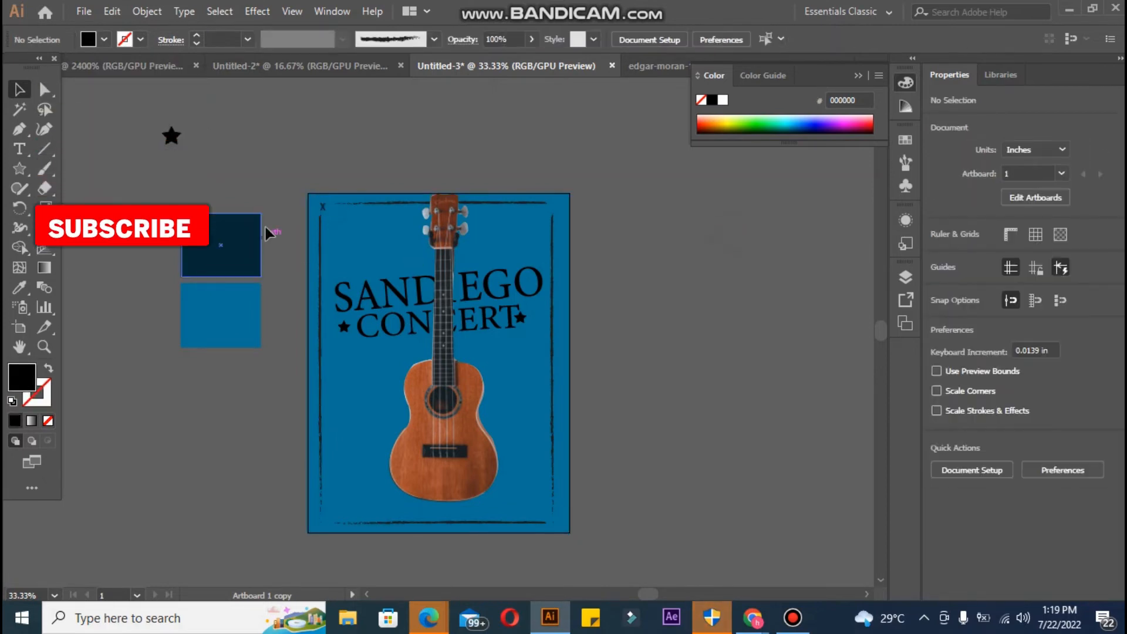
{"action": "left_click_drag", "start_coordinate": [323, 205], "coordinate": [556, 208]}
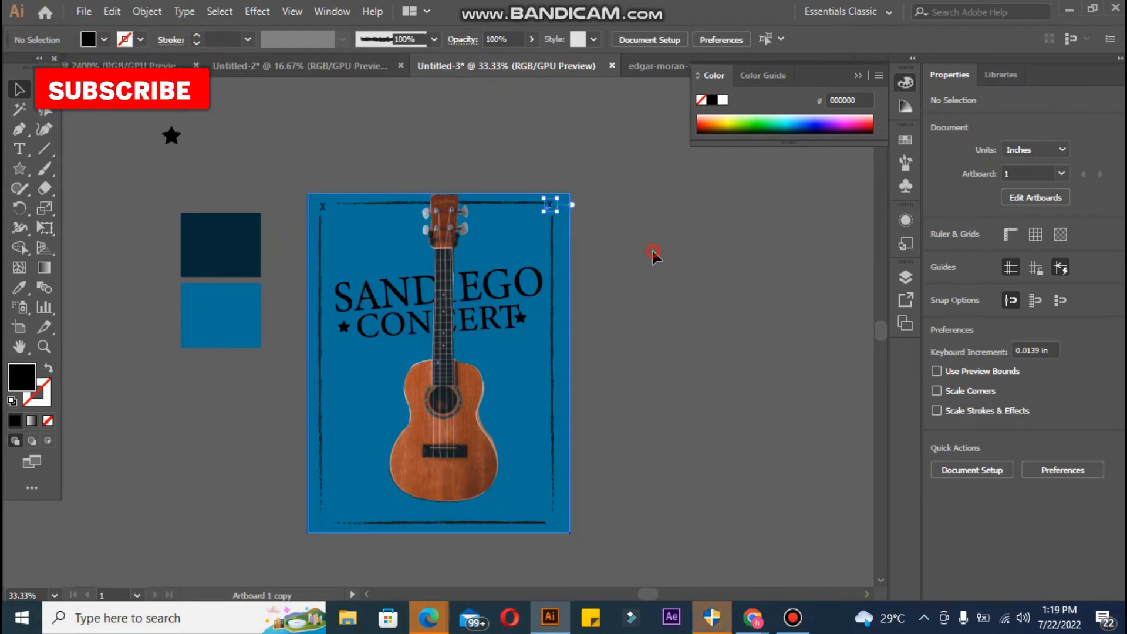
{"action": "left_click", "coordinate": [554, 208]}
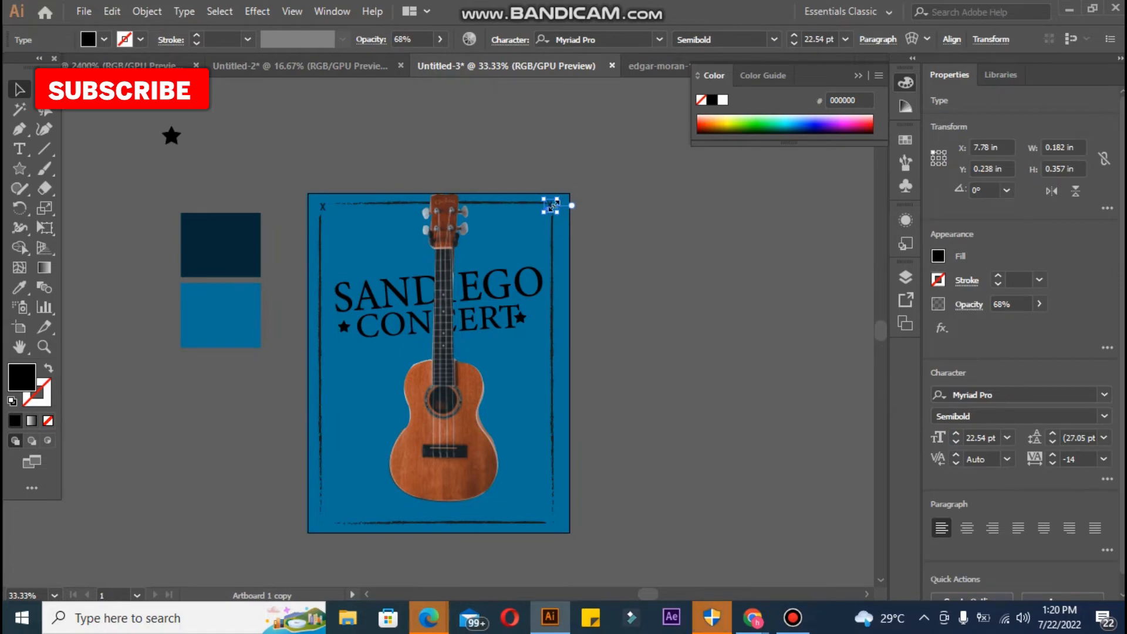
{"action": "key", "text": "Right"}
{"action": "key", "text": "Right"}
{"action": "key", "text": "Right"}
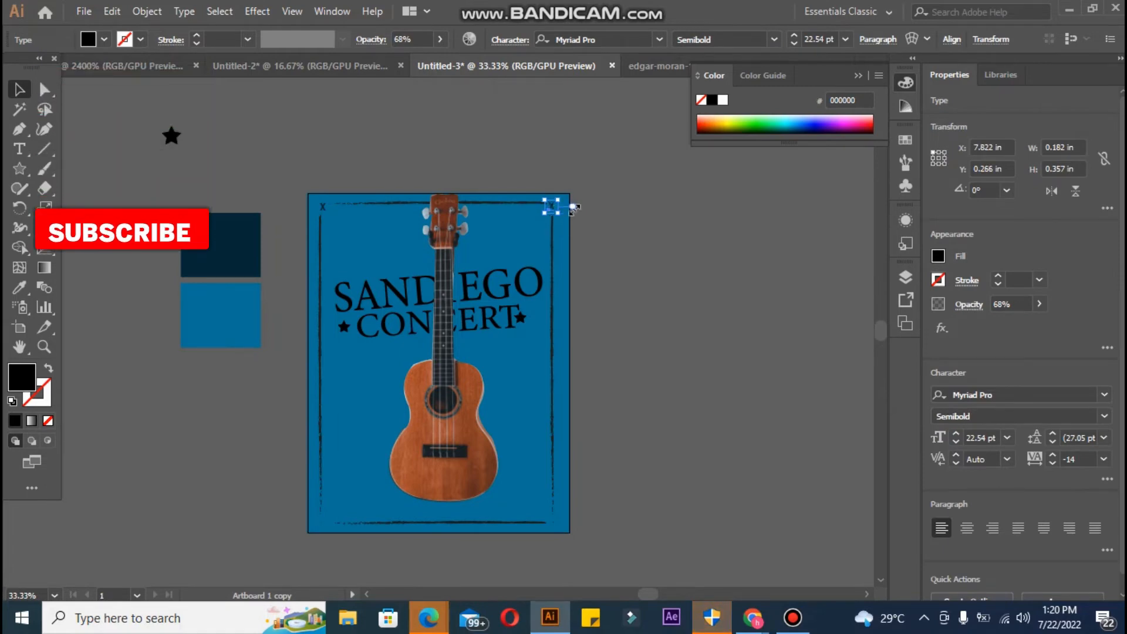
{"action": "left_click", "coordinate": [692, 273]}
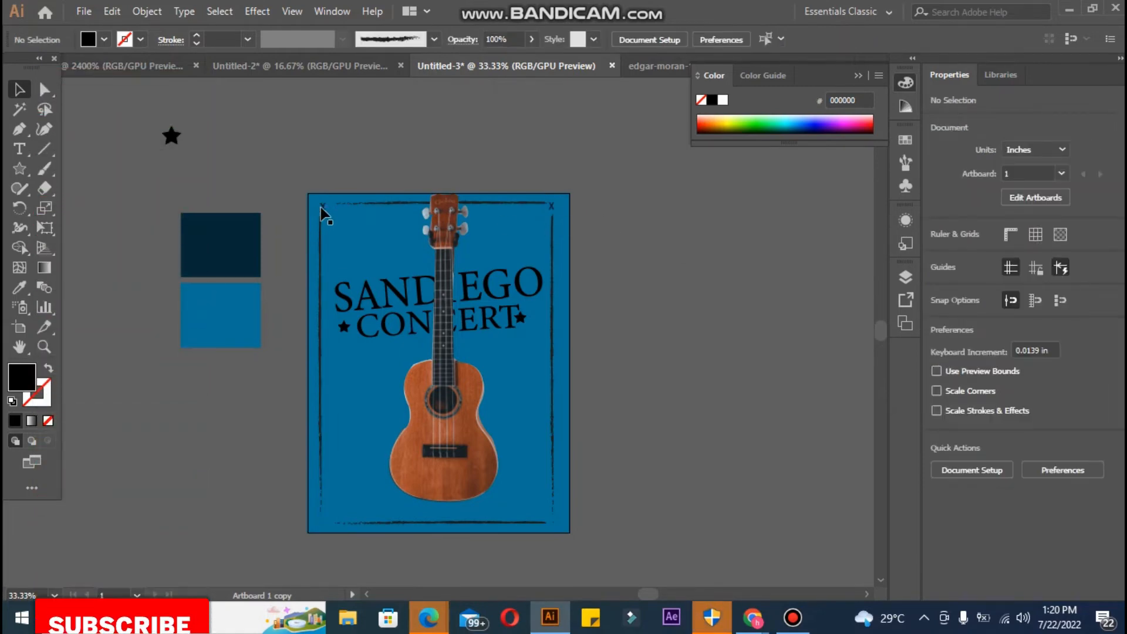
- Copy the small X straight down into the lower left border corner and from there across into the lower right corner
{"action": "left_click_drag", "start_coordinate": [320, 216], "coordinate": [322, 516]}
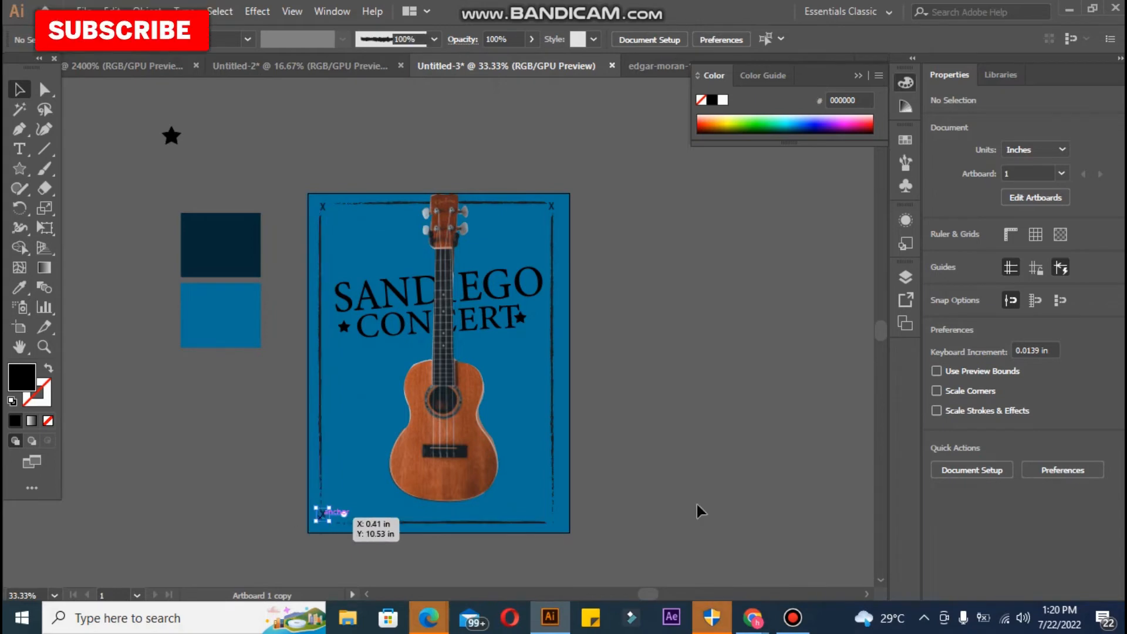
{"action": "left_click", "coordinate": [700, 511]}
{"action": "left_click", "coordinate": [323, 516]}
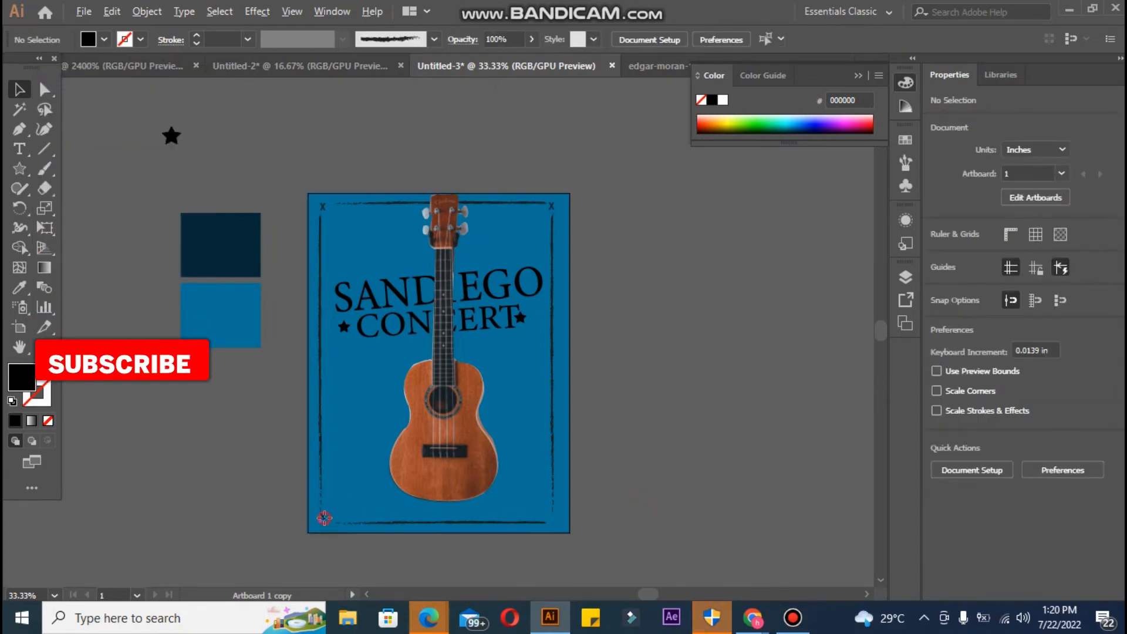
{"action": "left_click_drag", "start_coordinate": [324, 518], "coordinate": [553, 522]}
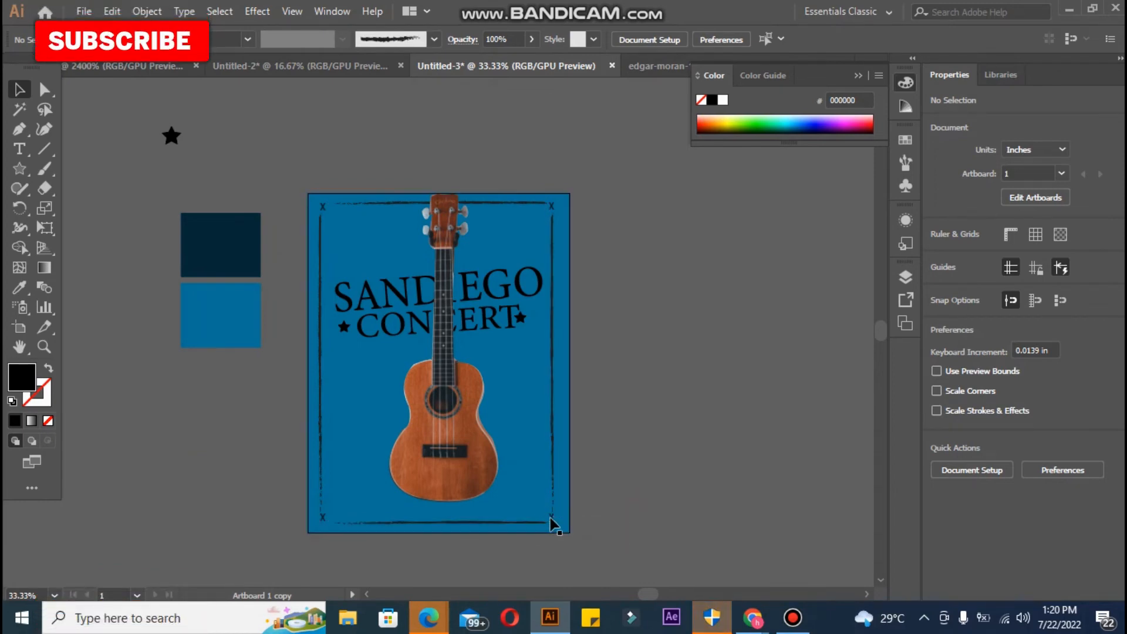
{"action": "left_click", "coordinate": [553, 519]}
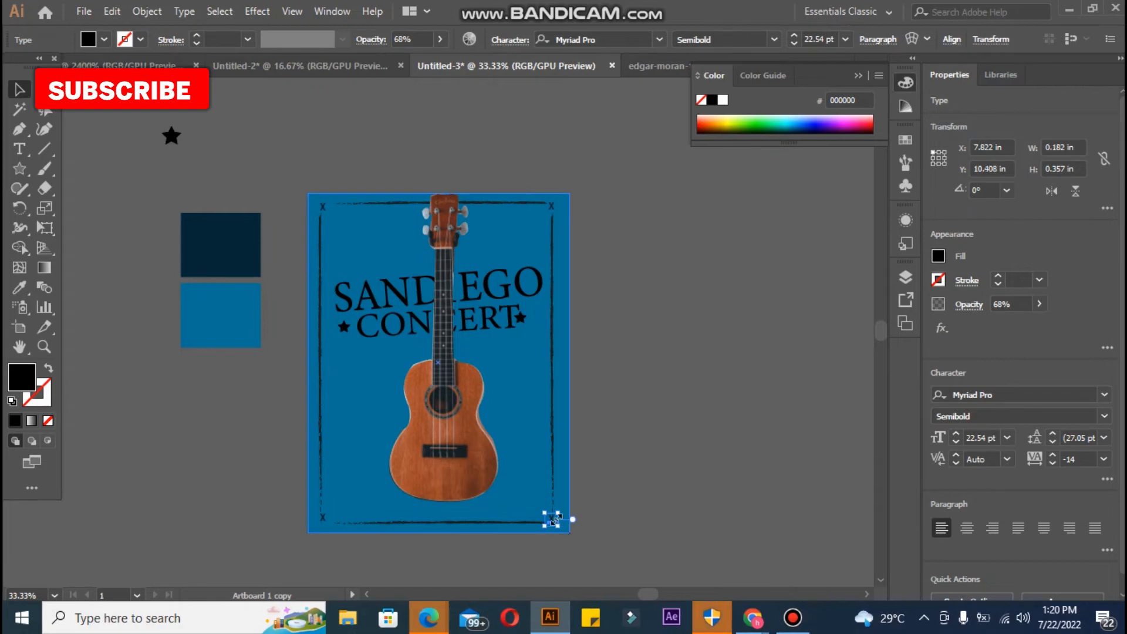
{"action": "left_click", "coordinate": [766, 468]}
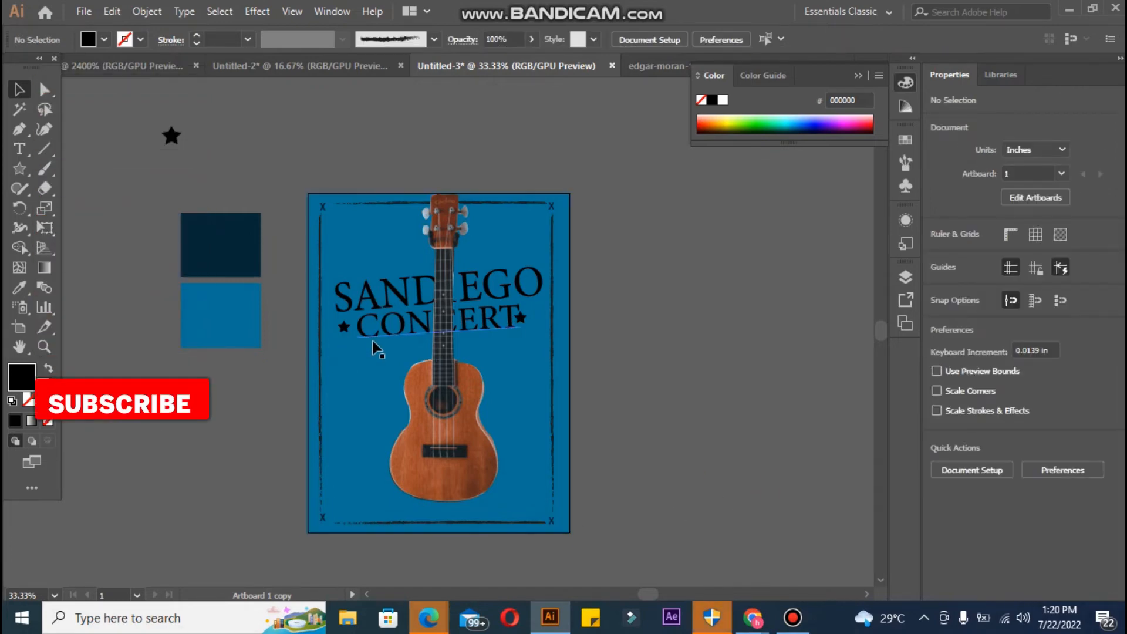
- Place a copy of the CONCERT text beside the artboard and change its wording to FREE DRINKS
{"action": "left_click_drag", "start_coordinate": [376, 349], "coordinate": [148, 437]}
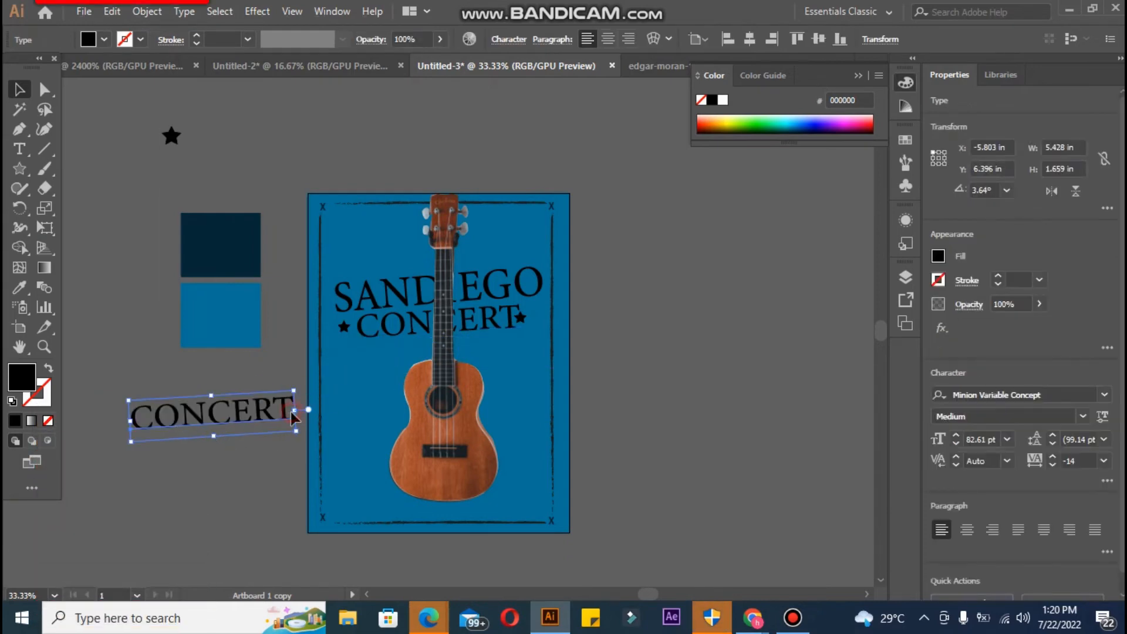
{"action": "double_click", "coordinate": [288, 414]}
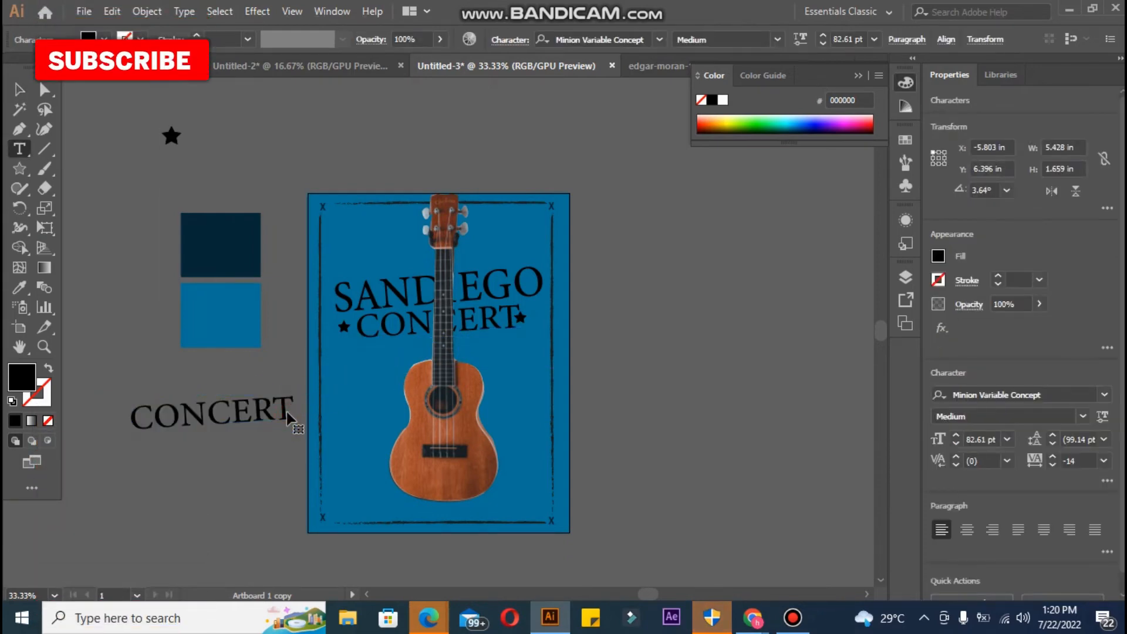
{"action": "key", "text": "BackSpace"}
{"action": "key", "text": "BackSpace"}
{"action": "key", "text": "BackSpace"}
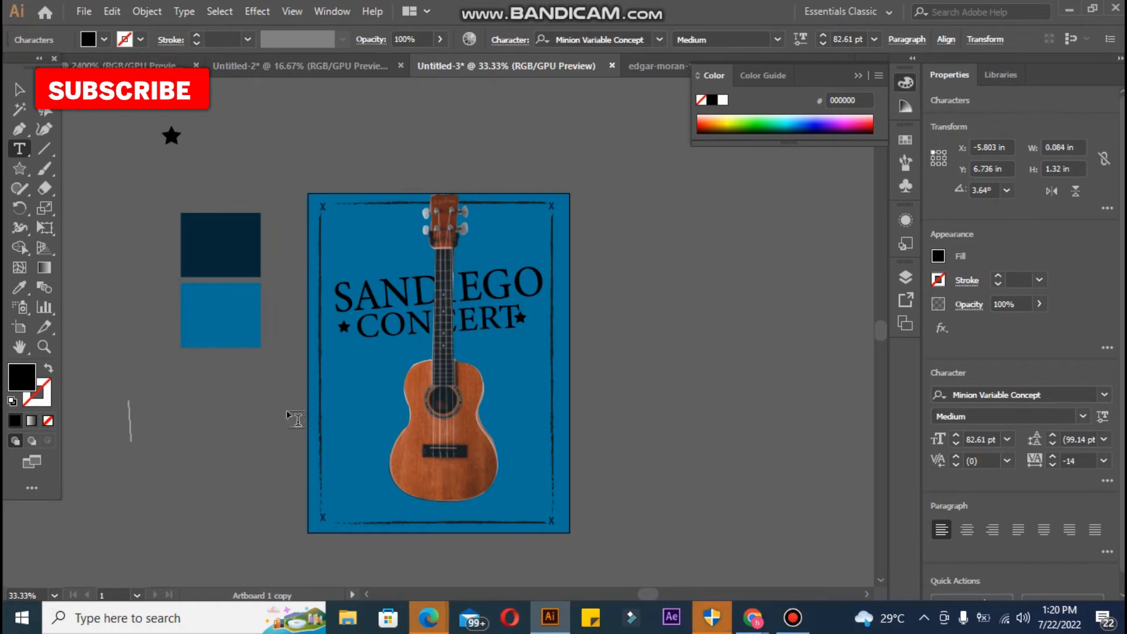
{"action": "type", "text": "FREE DRI"}
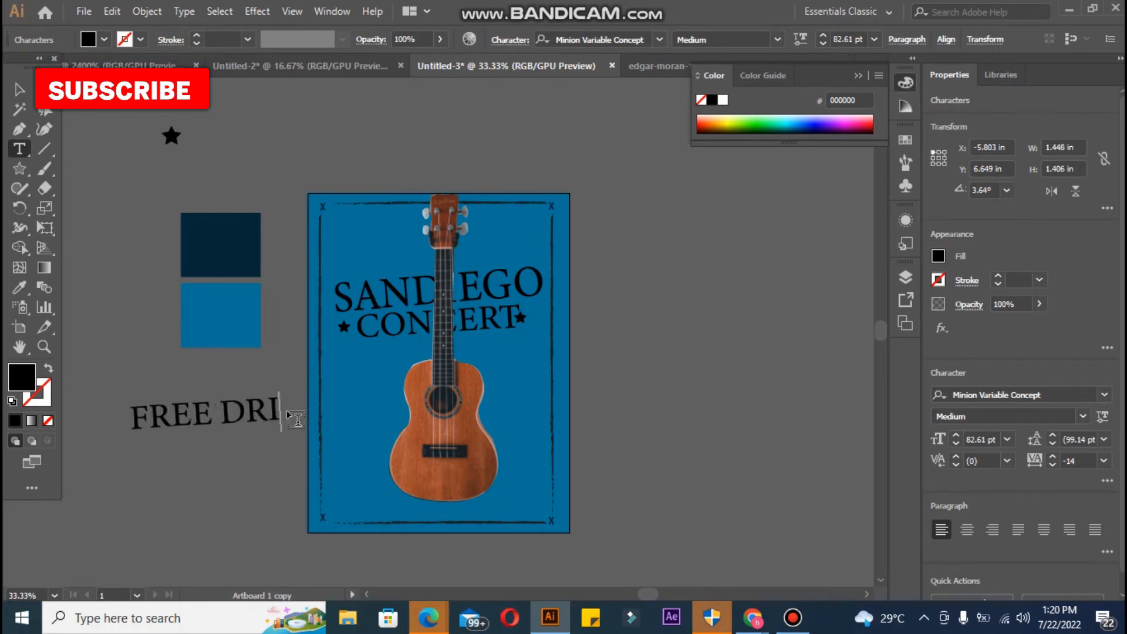
{"action": "type", "text": "NKS"}
{"action": "key", "text": "Escape"}
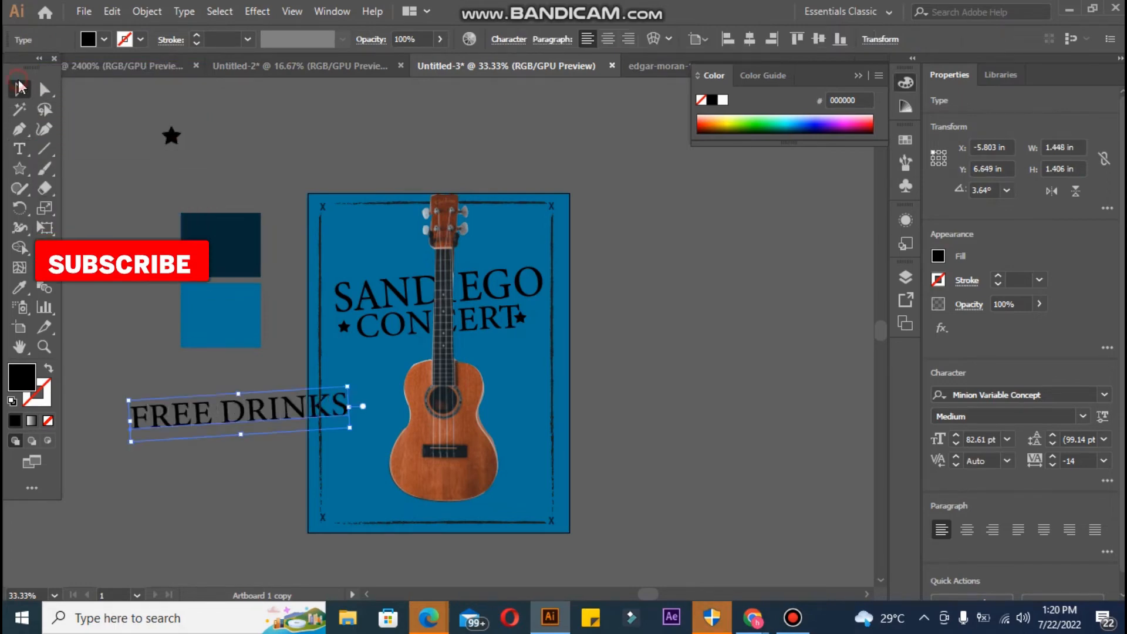
- Reduce the FREE DRINKS text's tilt to about 1.7° and scale it down to about 26.41 pt
{"action": "mouse_move", "coordinate": [124, 396]}
{"action": "left_mouse_down"}
{"action": "mouse_move", "coordinate": [132, 386]}
{"action": "mouse_move", "coordinate": [125, 393]}
{"action": "left_mouse_up"}
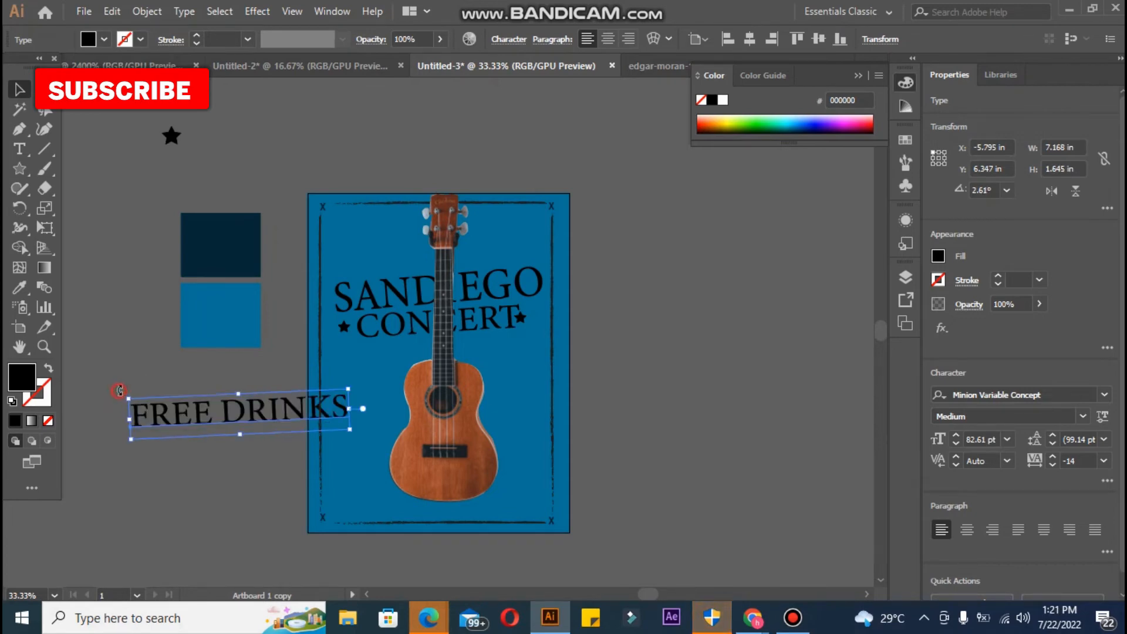
{"action": "left_click_drag", "start_coordinate": [119, 390], "coordinate": [120, 388]}
{"action": "left_click_drag", "start_coordinate": [350, 431], "coordinate": [193, 405]}
- Extend the text line to read FREE DRINKS | GAMES | POOL PARTY
{"action": "double_click", "coordinate": [197, 403]}
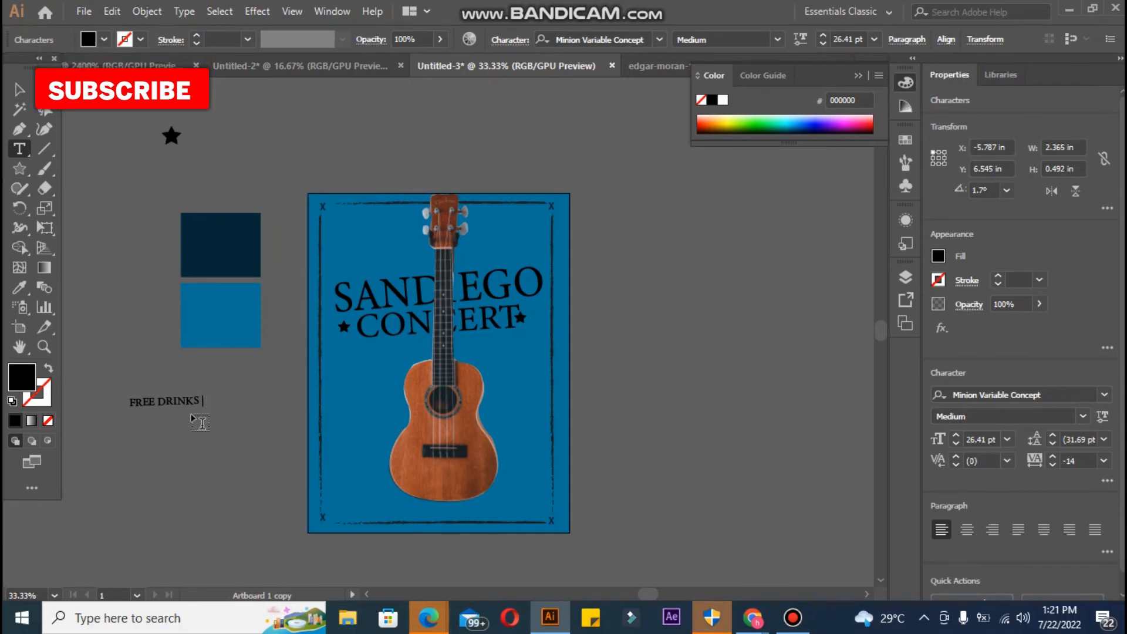
{"action": "type", "text": "| GAMES"}
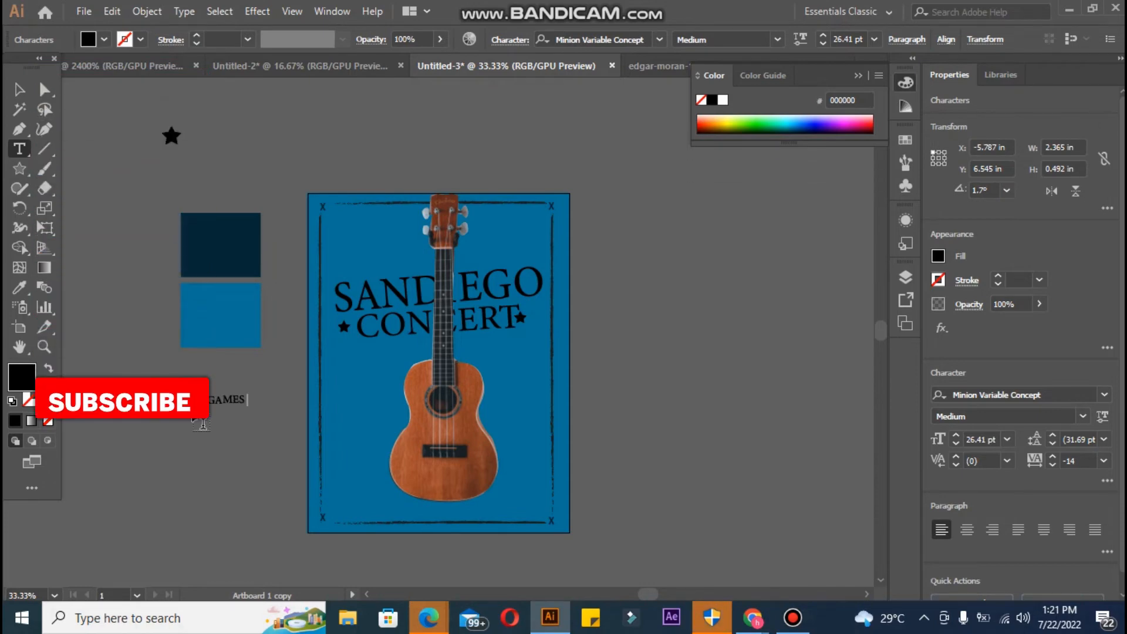
{"action": "type", "text": " |"}
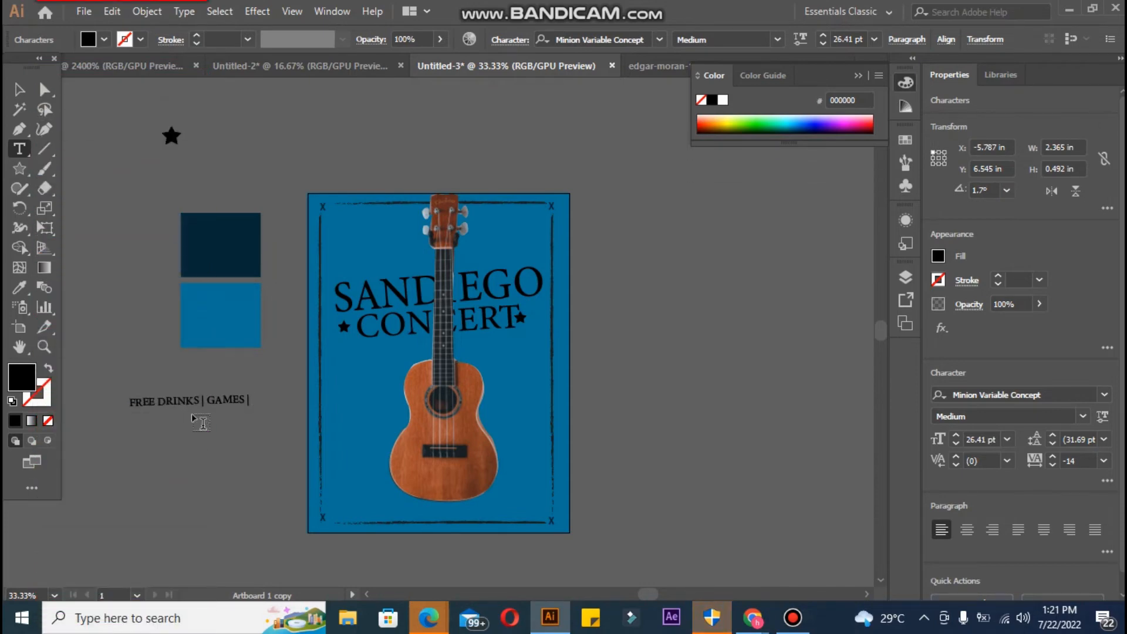
{"action": "type", "text": " P"}
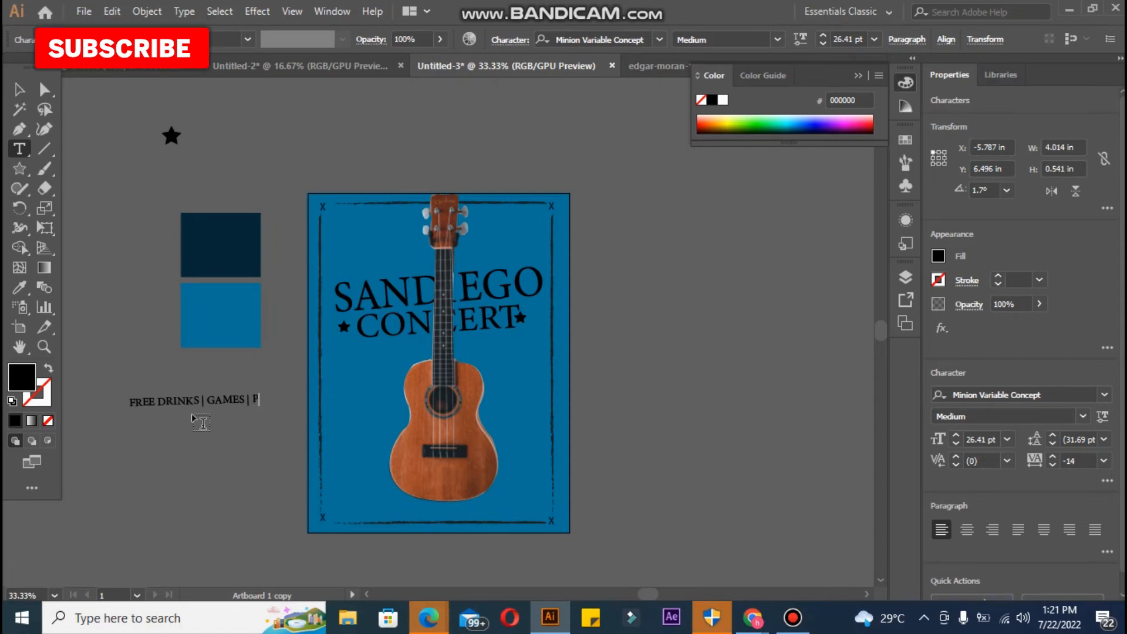
{"action": "type", "text": "OOL PARTY "}
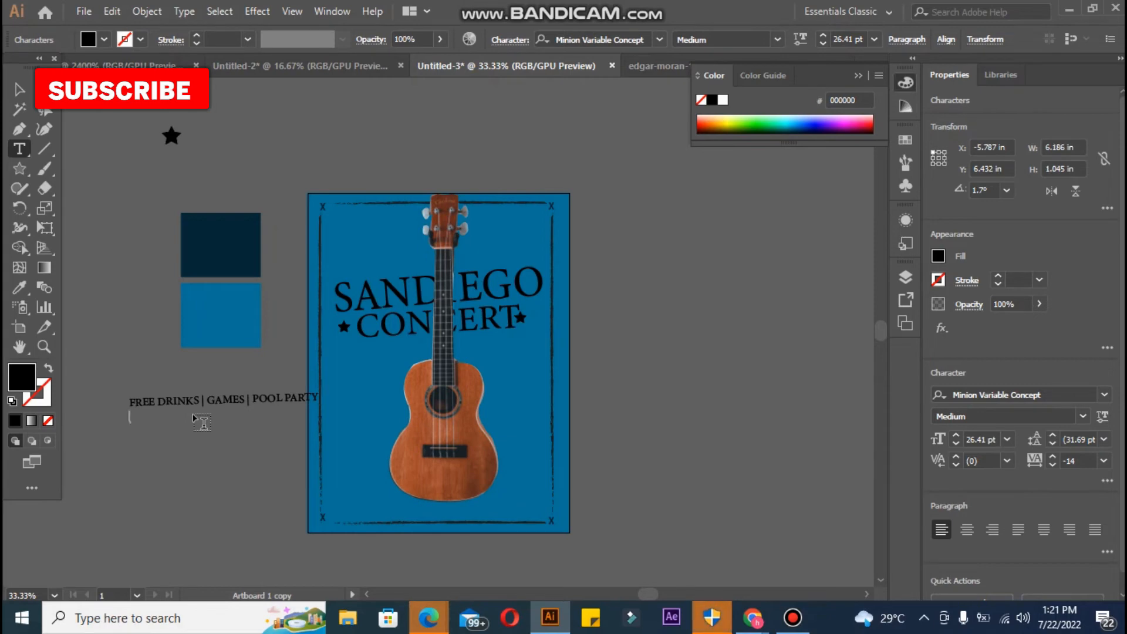
- Add a second text line reading DANCE | SHOPPING | CAR CINEMA
{"action": "type", "text": "DANCE"}
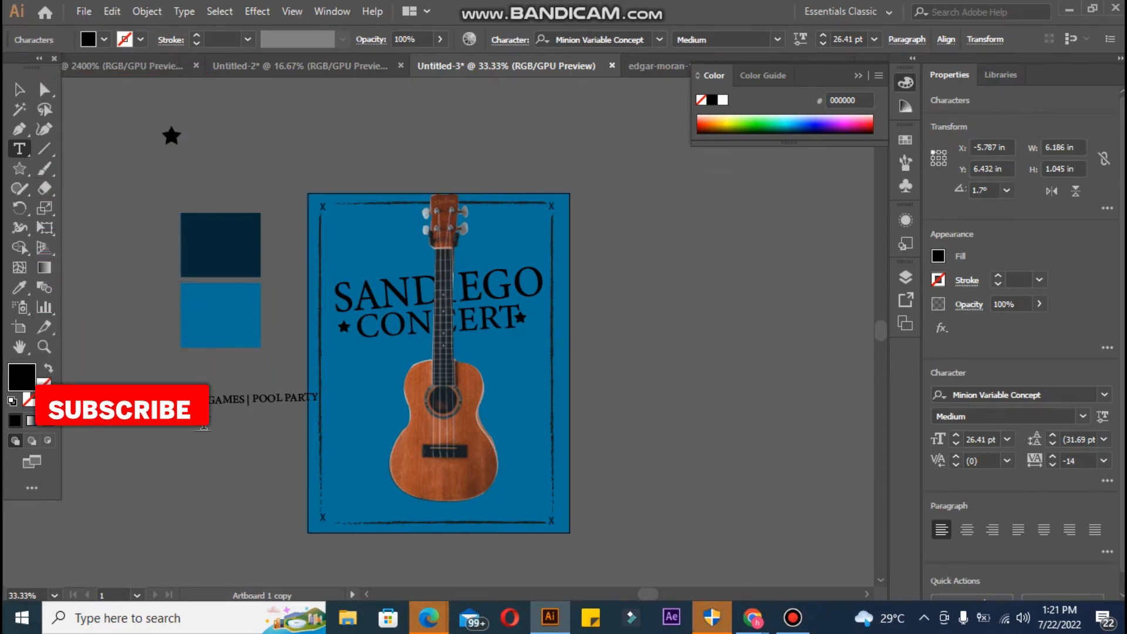
{"action": "type", "text": " PARTY"}
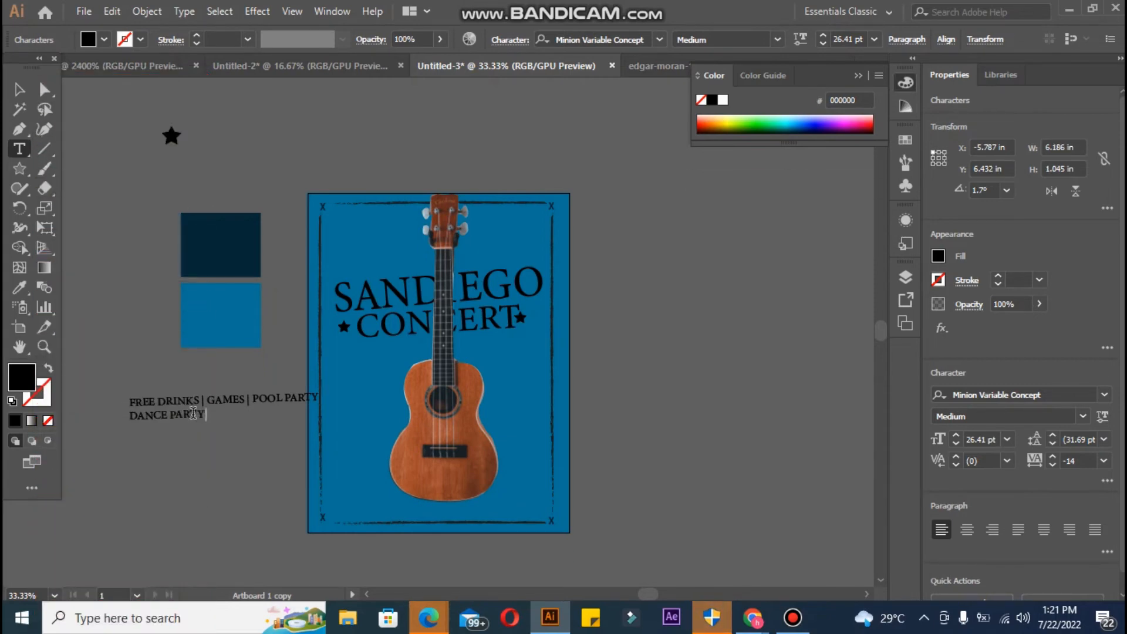
{"action": "key", "text": "BackSpace"}
{"action": "key", "text": "BackSpace"}
{"action": "key", "text": "BackSpace"}
{"action": "key", "text": "BackSpace"}
{"action": "key", "text": "BackSpace"}
{"action": "key", "text": "BackSpace"}
{"action": "key", "text": "BackSpace"}
{"action": "key", "text": "BackSpace"}
{"action": "key", "text": "BackSpace"}
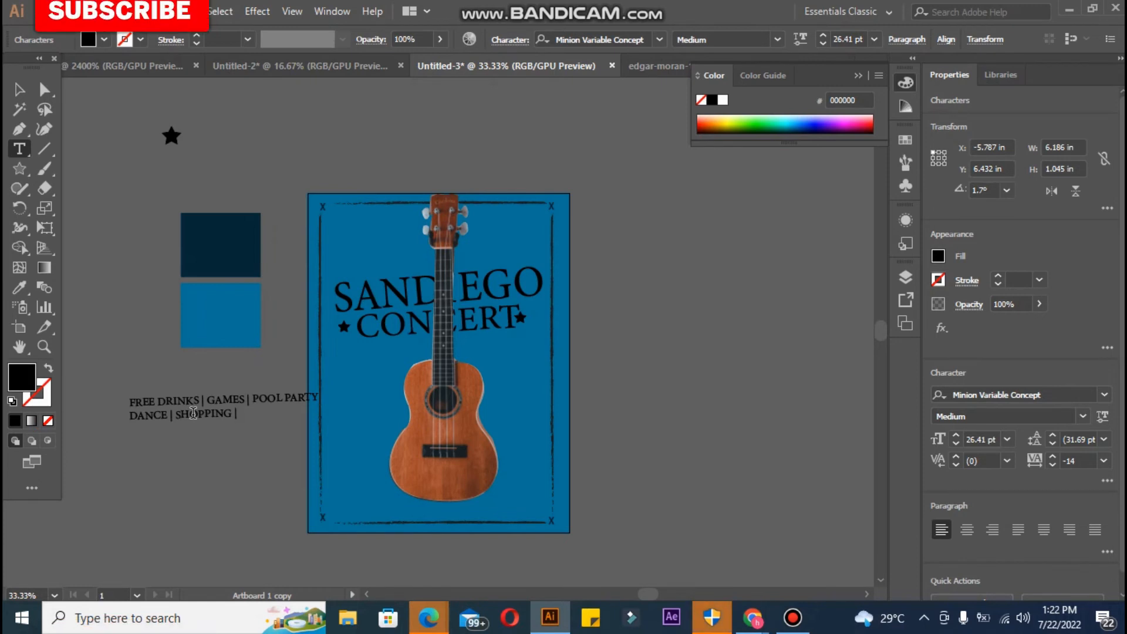
{"action": "type", "text": "CAR CINEMA"}
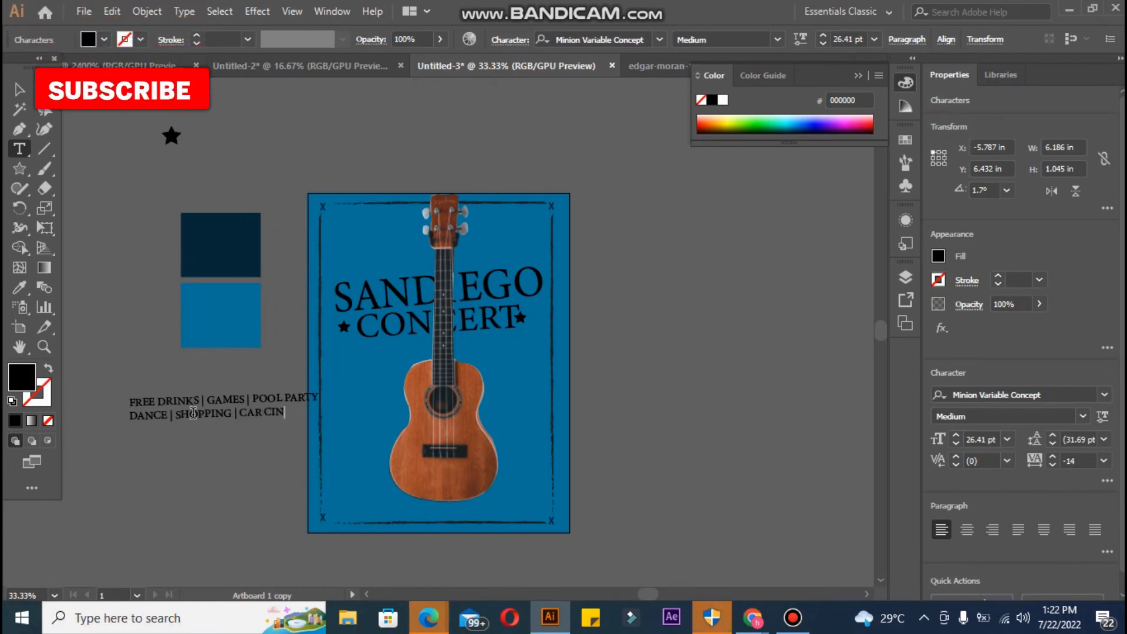
- Resize the two-line text to about 21.3 pt with a 0.6° tilt and move it beside the guitar's body
{"action": "left_click", "coordinate": [27, 90]}
{"action": "left_click_drag", "start_coordinate": [319, 416], "coordinate": [282, 398]}
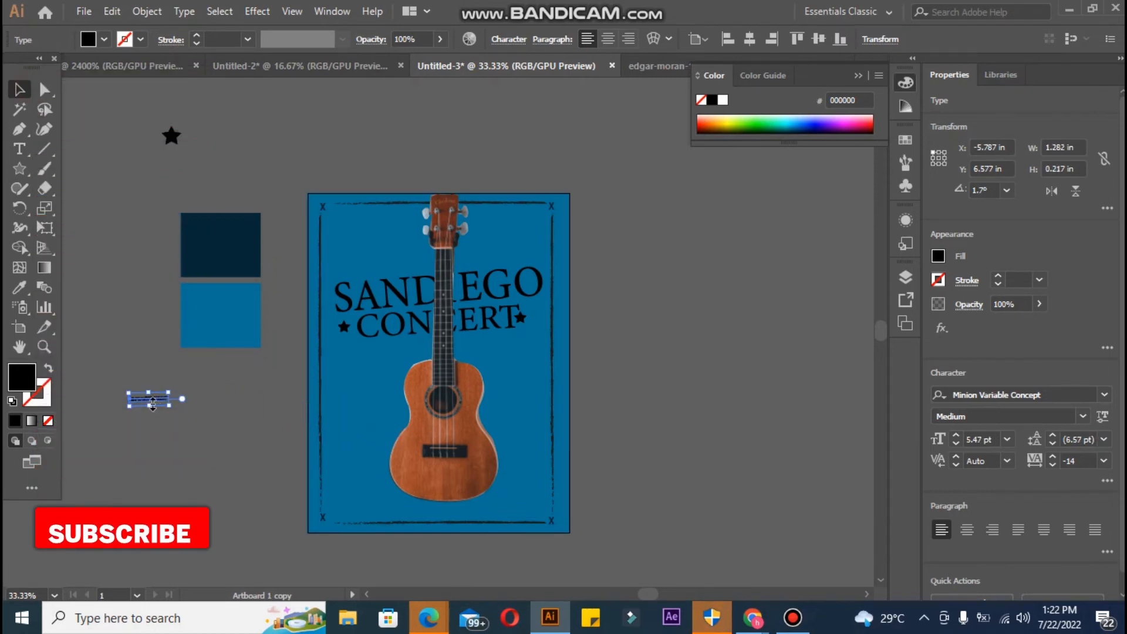
{"action": "left_click_drag", "start_coordinate": [170, 406], "coordinate": [375, 463]}
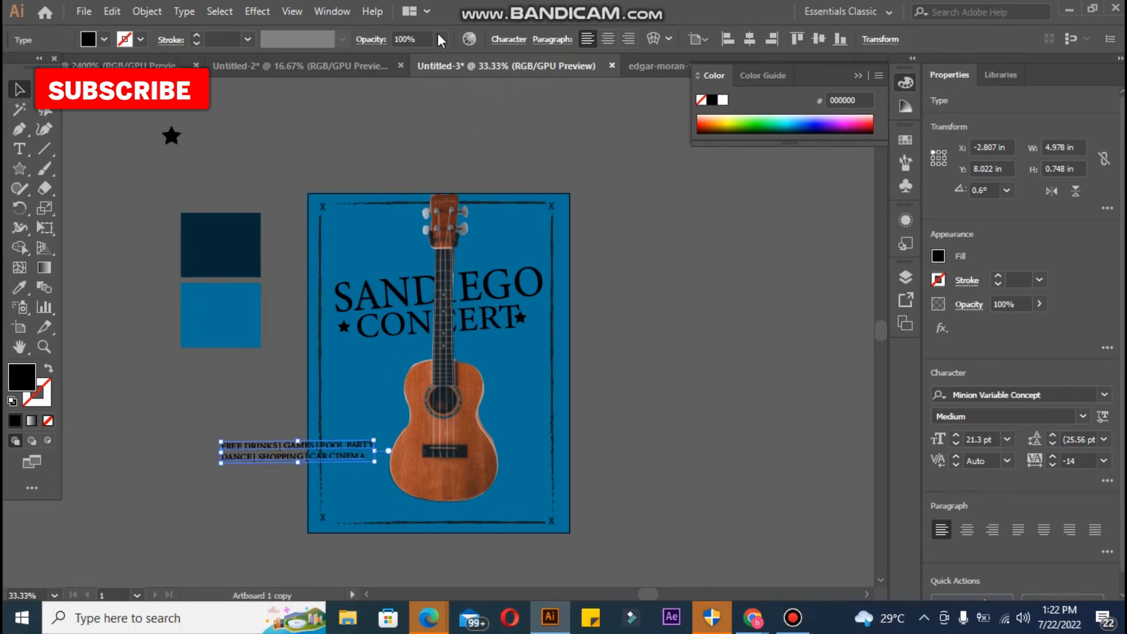
- Lower the two-line text's opacity to 58%
{"action": "left_click_drag", "start_coordinate": [434, 58], "coordinate": [431, 59]}
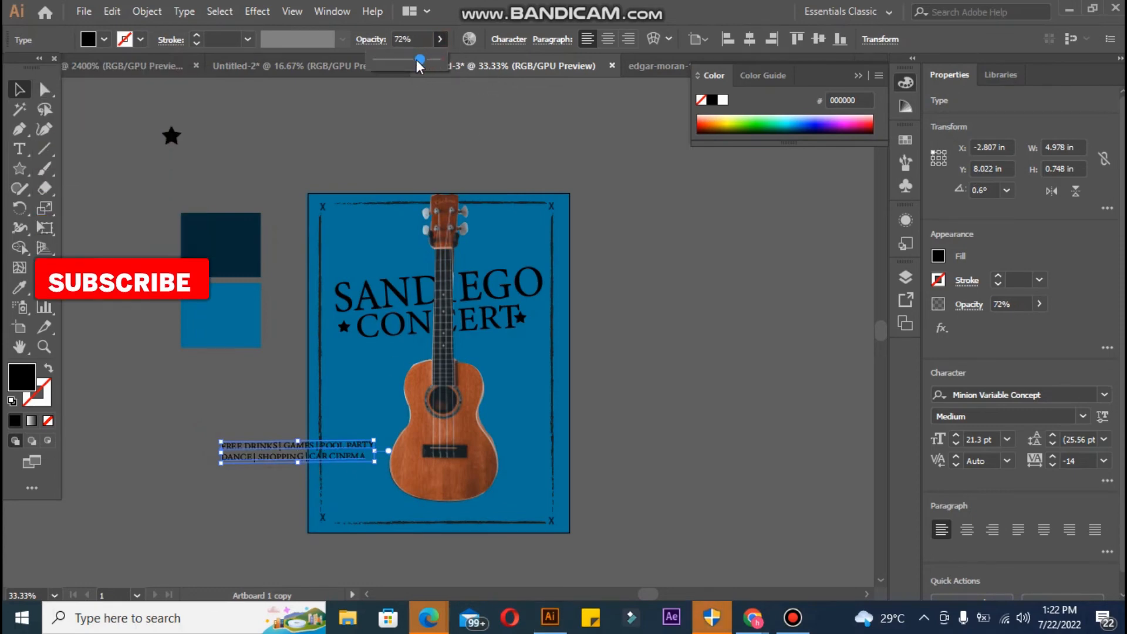
{"action": "left_click_drag", "start_coordinate": [417, 58], "coordinate": [409, 59]}
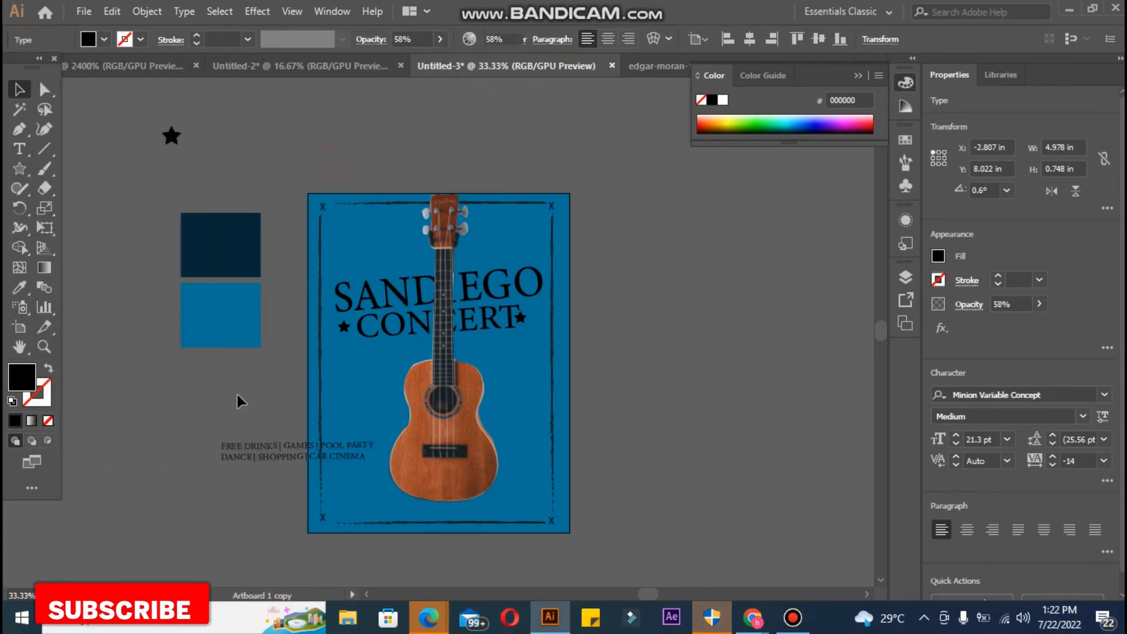
{"action": "left_click", "coordinate": [377, 161]}
- Move the two-line text beneath the guitar, just above the bottom border line, and scale it down to about 19.56 pt
{"action": "left_click_drag", "start_coordinate": [299, 451], "coordinate": [443, 509]}
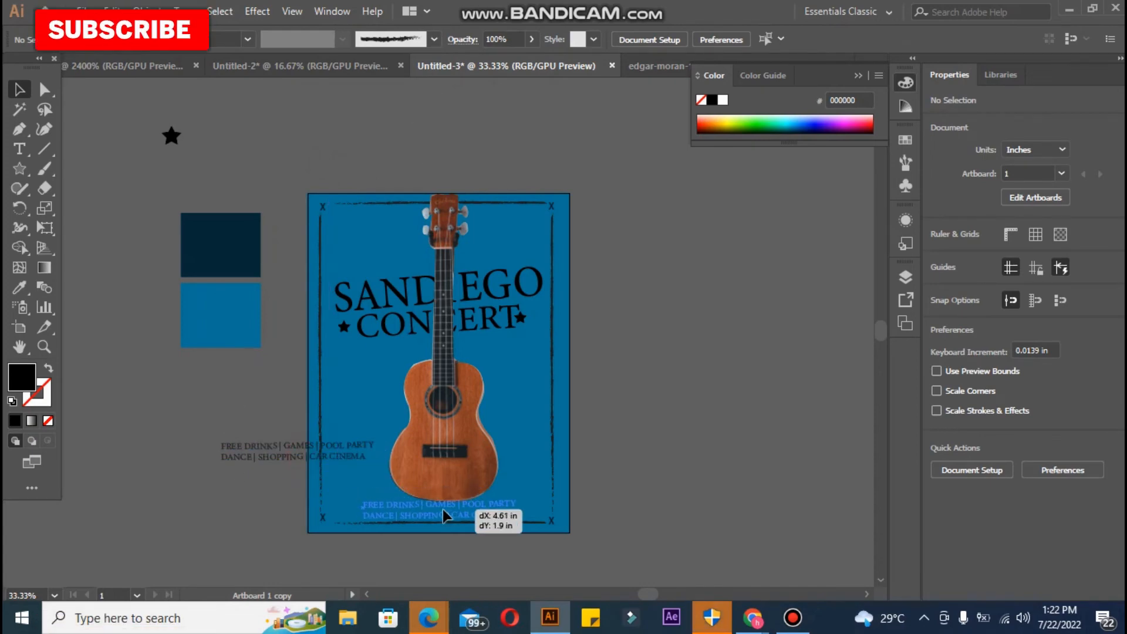
{"action": "left_click_drag", "start_coordinate": [364, 499], "coordinate": [373, 503]}
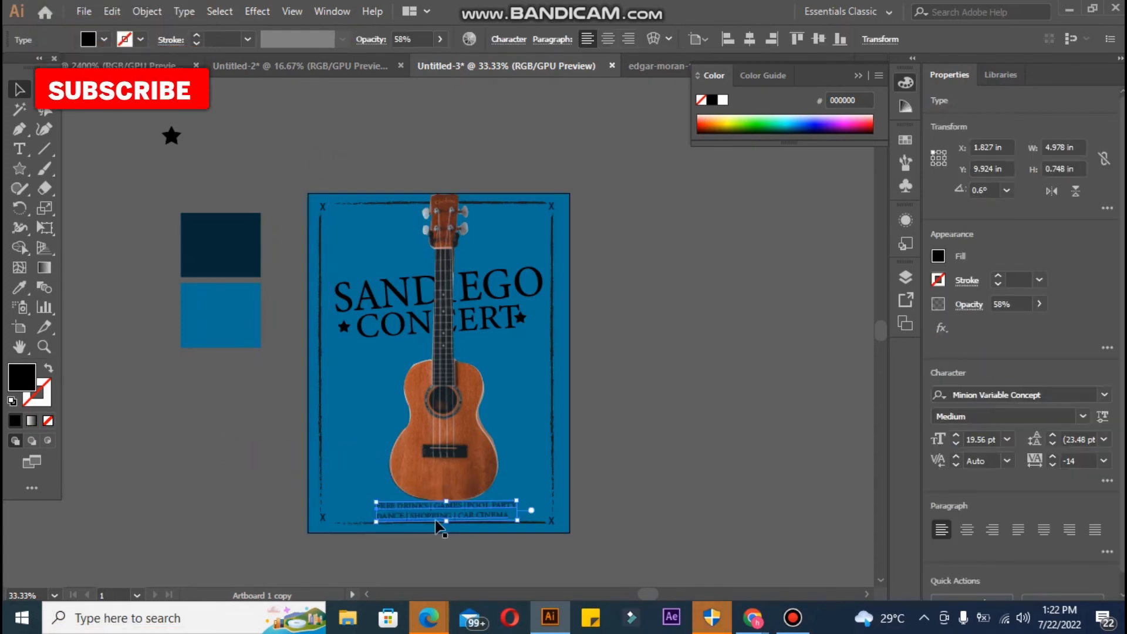
{"action": "key", "text": "ctrl+equal"}
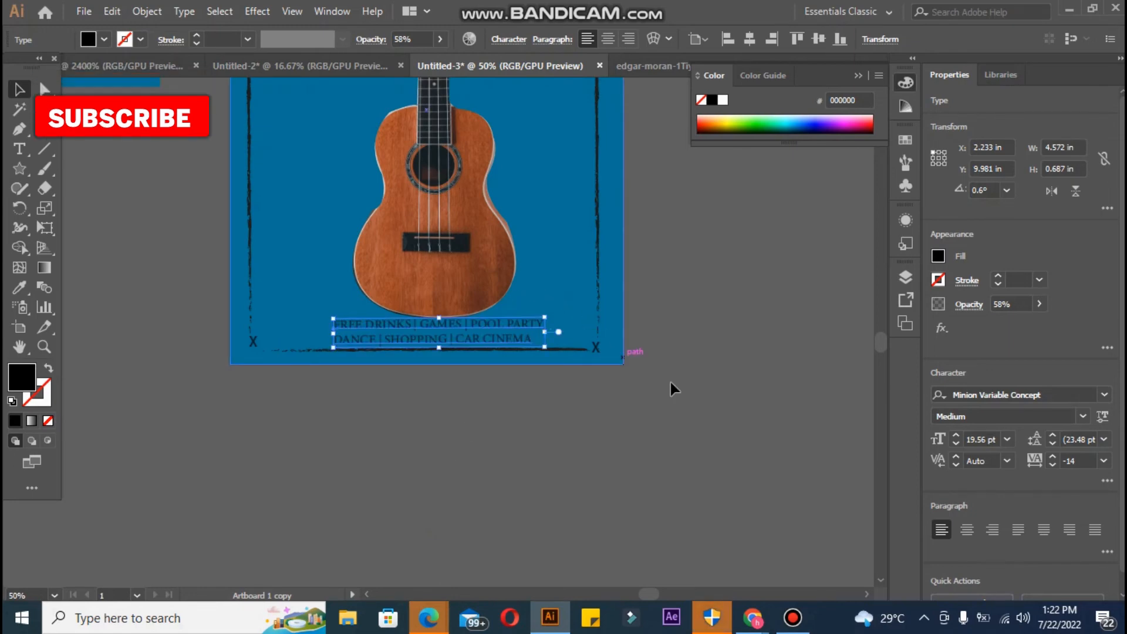
- Set the two-line text's opacity to 71% and centre it horizontally on the artboard
{"action": "left_click", "coordinate": [705, 409]}
{"action": "left_click", "coordinate": [485, 346]}
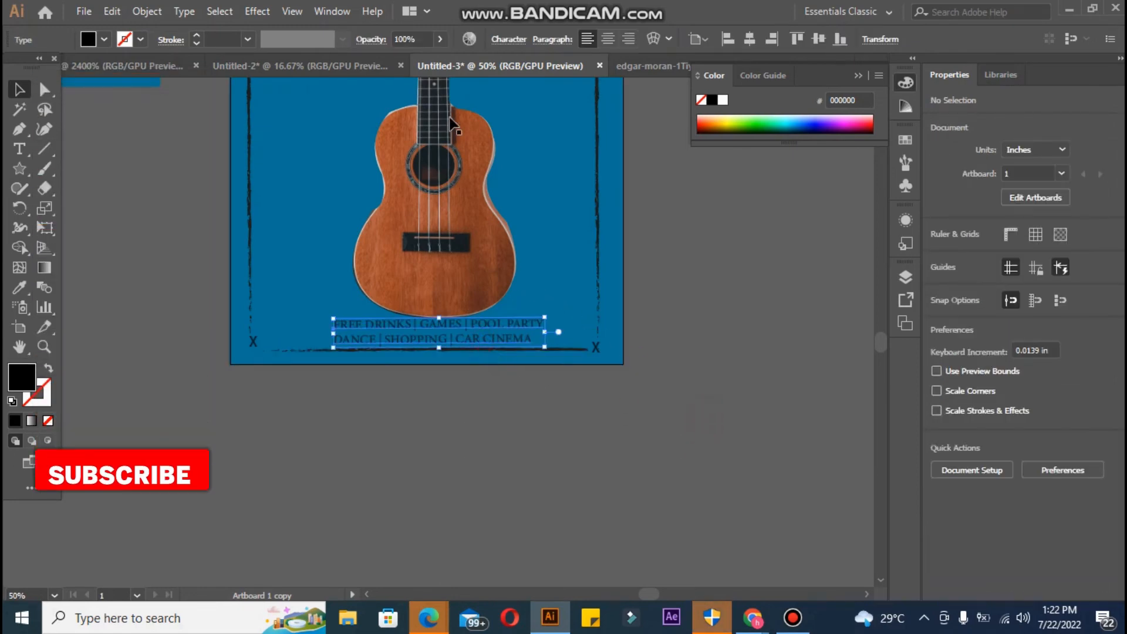
{"action": "left_click", "coordinate": [440, 38]}
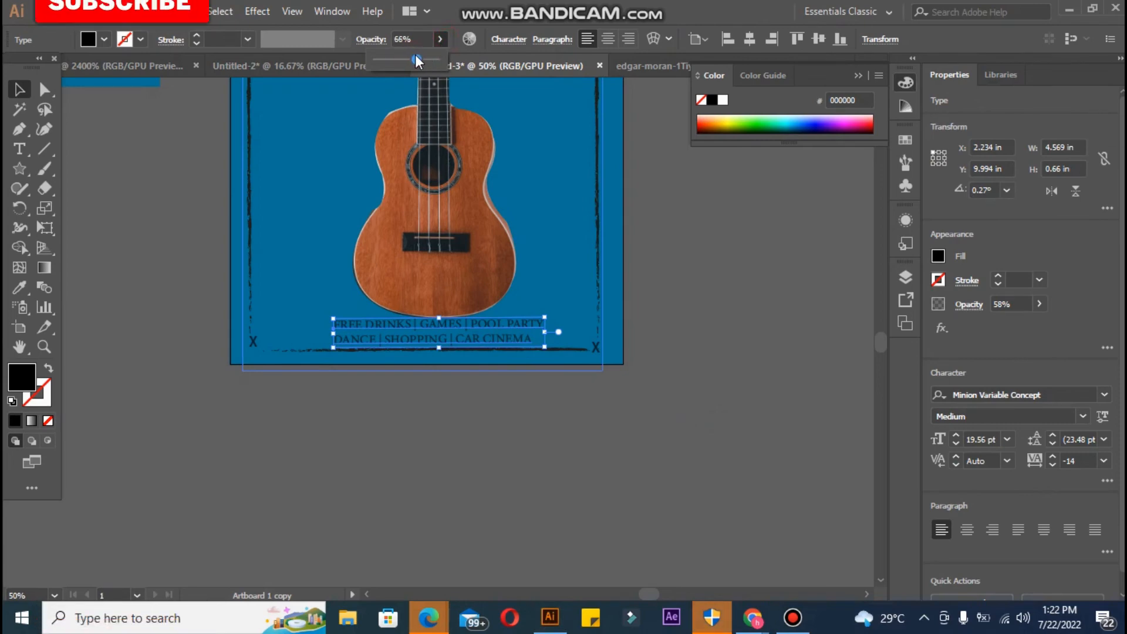
{"action": "left_click_drag", "start_coordinate": [418, 60], "coordinate": [419, 59]}
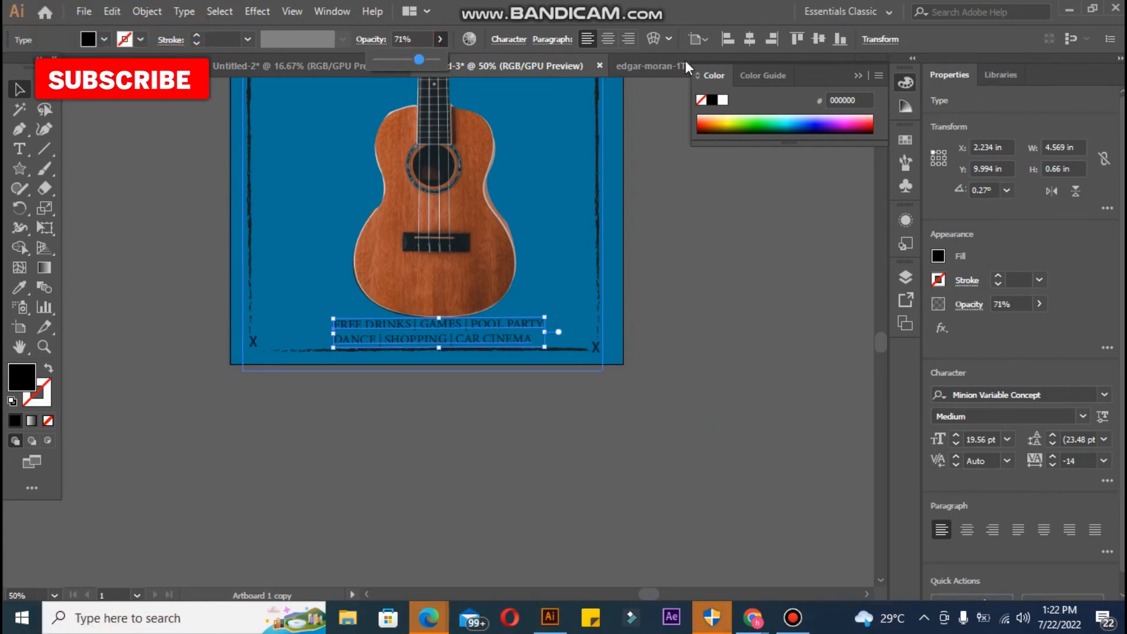
{"action": "left_click", "coordinate": [755, 39]}
{"action": "left_click", "coordinate": [654, 307]}
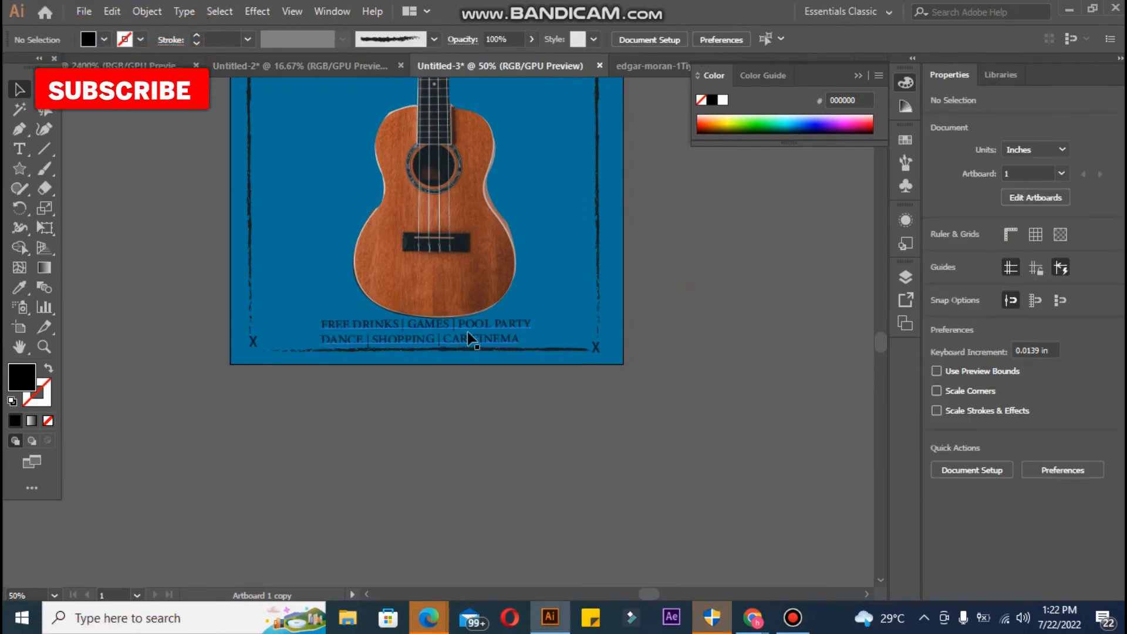
- Scale the two-line text down to about 19.19 pt and nudge it slightly downward beneath the guitar
{"action": "left_click", "coordinate": [533, 348]}
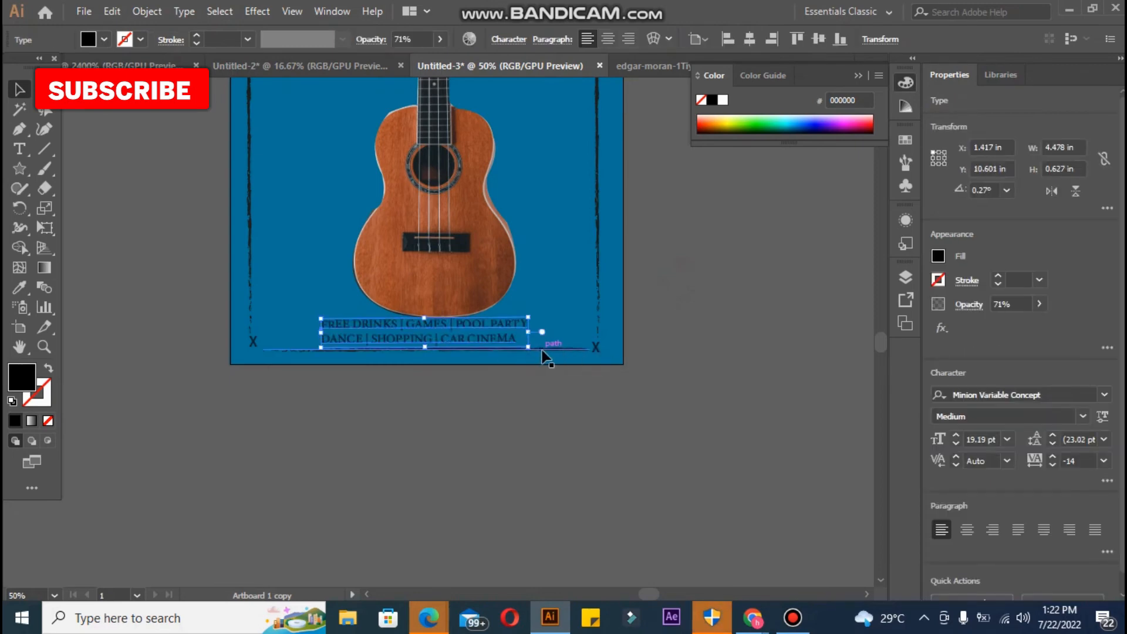
{"action": "key", "text": "Down"}
{"action": "key", "text": "Down"}
{"action": "key", "text": "Down"}
{"action": "key", "text": "Down"}
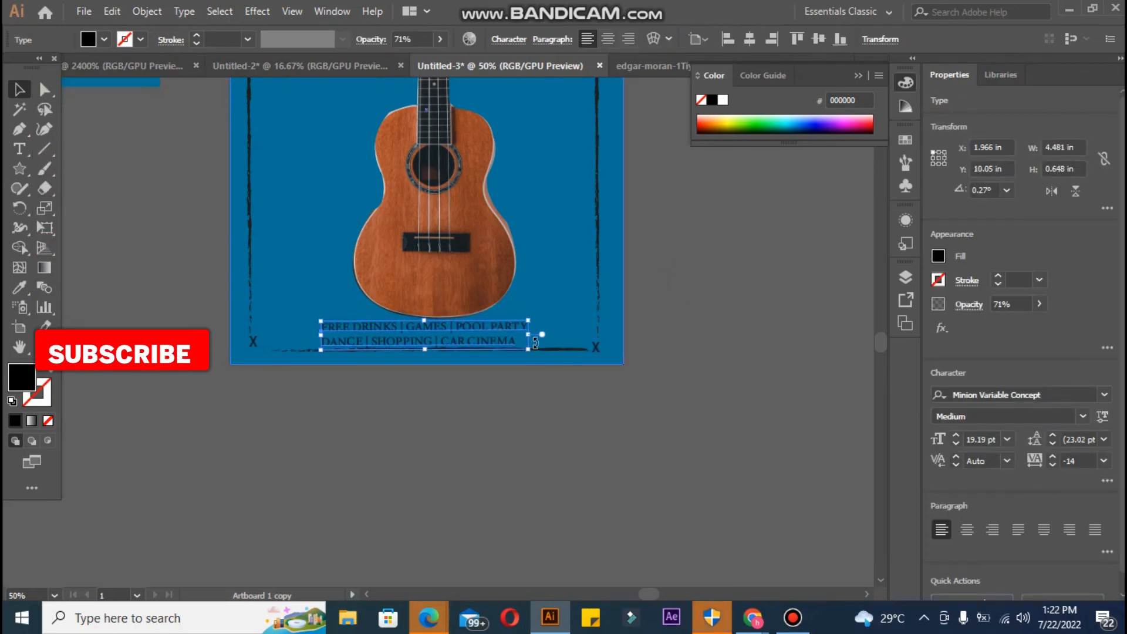
{"action": "left_click", "coordinate": [741, 410]}
- Nudge the bottom border line down to about Y 10.741 in, away from the two-line text
{"action": "left_click", "coordinate": [544, 351]}
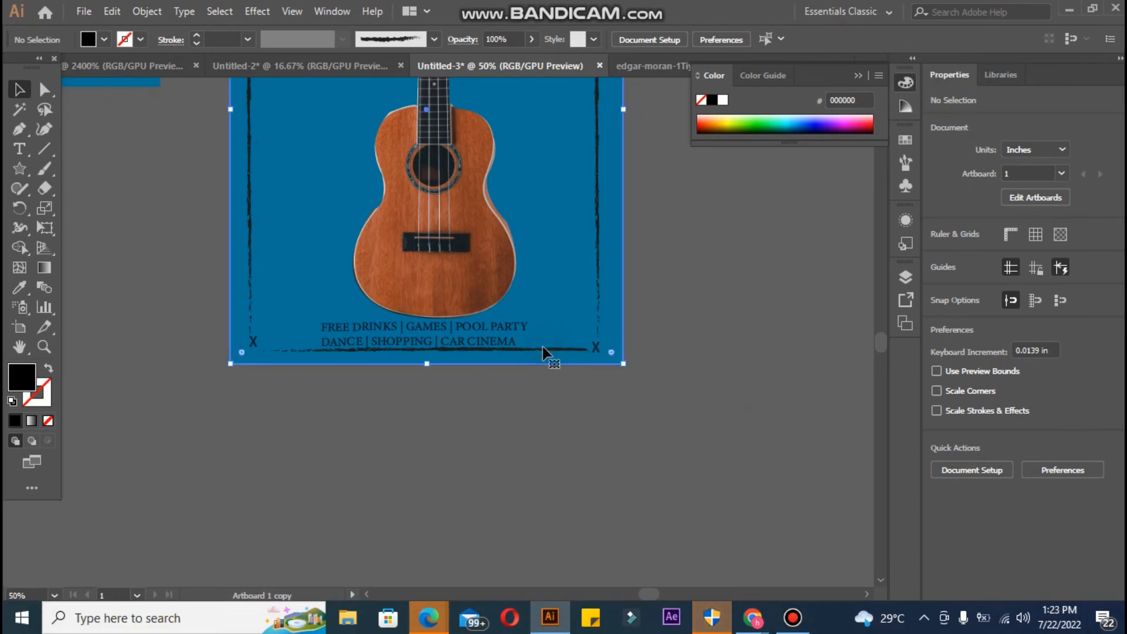
{"action": "left_click", "coordinate": [526, 368]}
{"action": "left_click", "coordinate": [547, 354]}
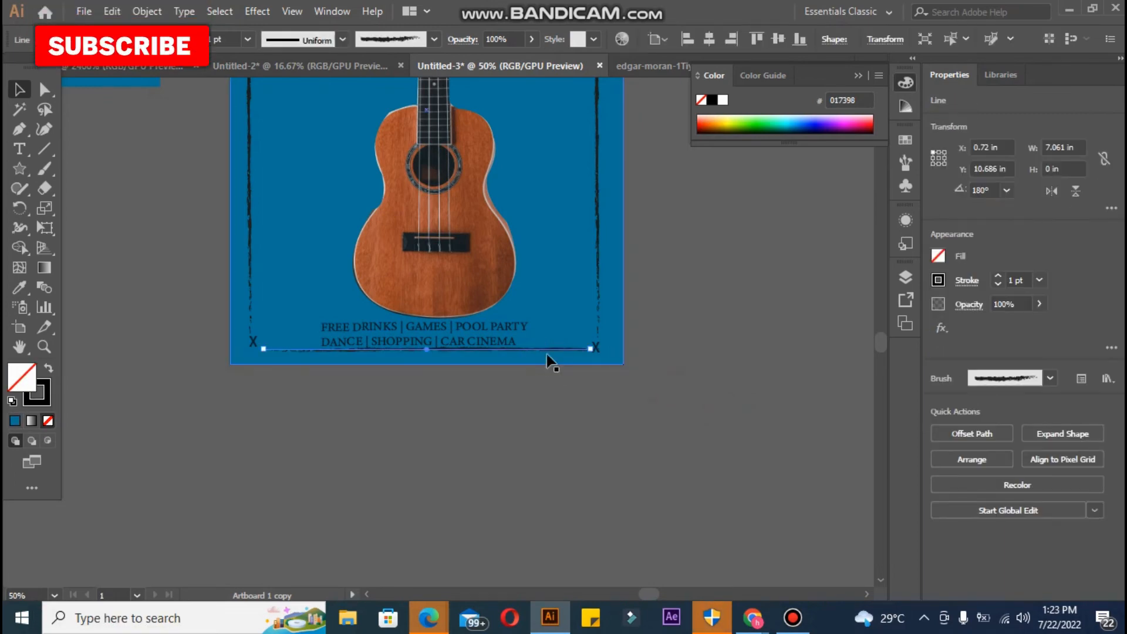
{"action": "key", "text": "Down"}
{"action": "key", "text": "Down"}
{"action": "key", "text": "Down"}
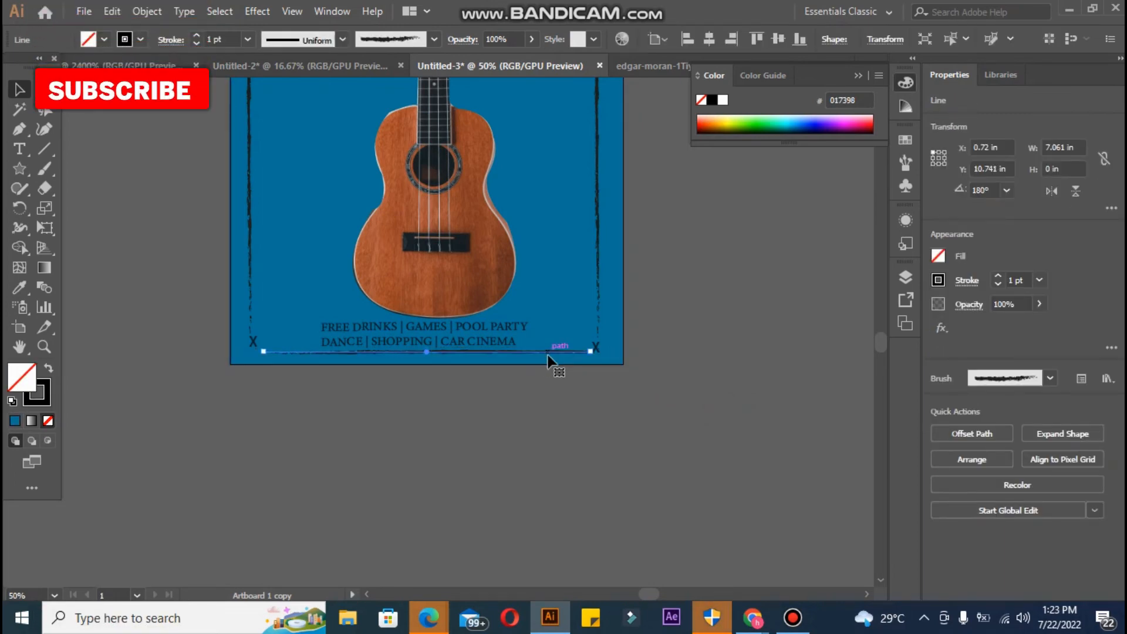
- Rotate the two-line text beneath the guitar to a slight tilt of about 0.64°
{"action": "left_click", "coordinate": [522, 324]}
{"action": "left_click_drag", "start_coordinate": [535, 314], "coordinate": [535, 316]}
{"action": "left_click", "coordinate": [691, 386]}
{"action": "left_click", "coordinate": [501, 337]}
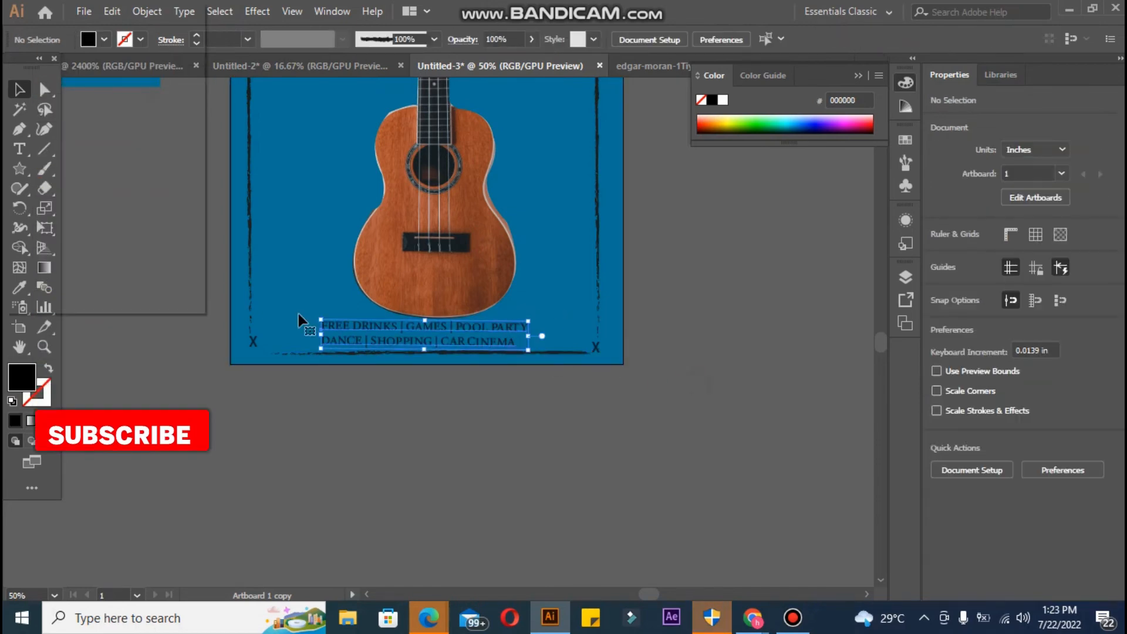
{"action": "left_click_drag", "start_coordinate": [314, 312], "coordinate": [313, 316]}
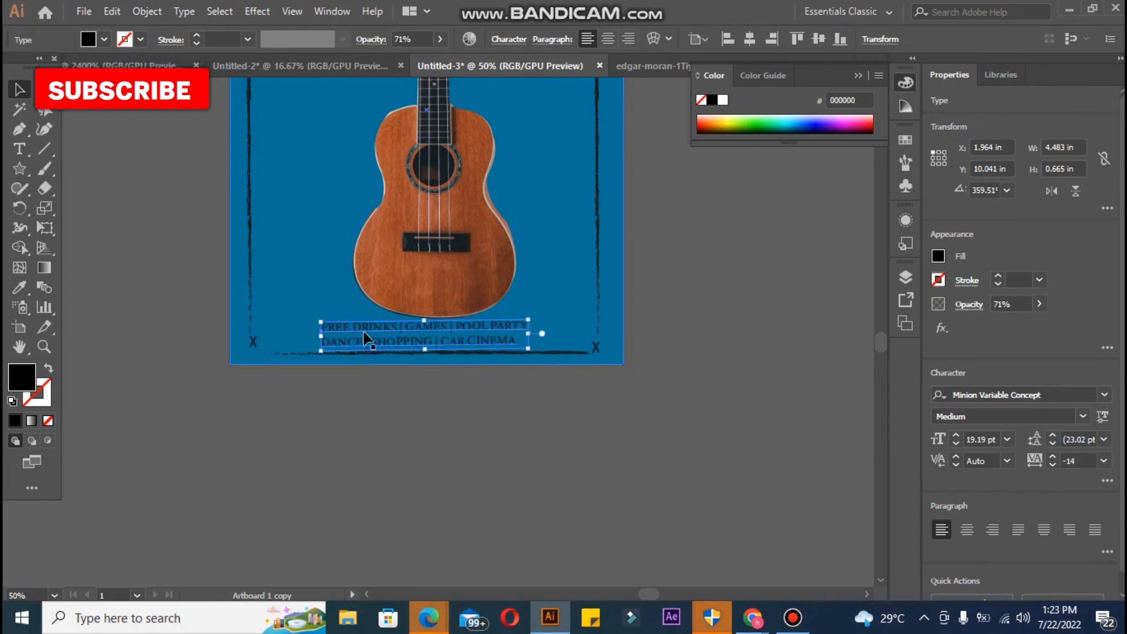
{"action": "left_click", "coordinate": [754, 445]}
{"action": "left_click", "coordinate": [457, 335]}
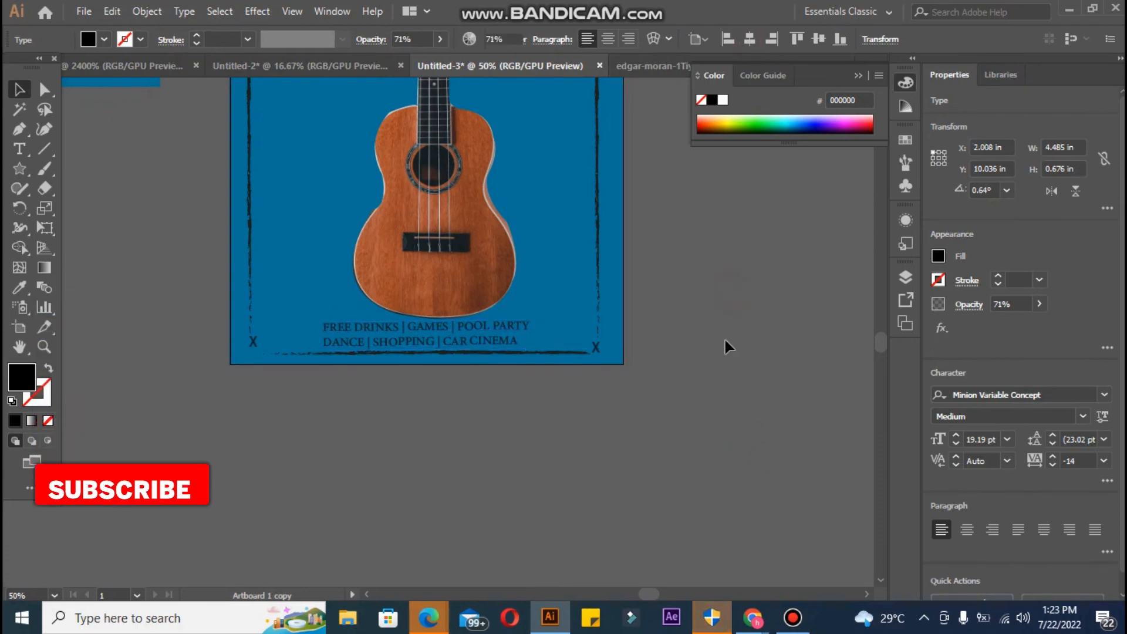
{"action": "left_click", "coordinate": [675, 276]}
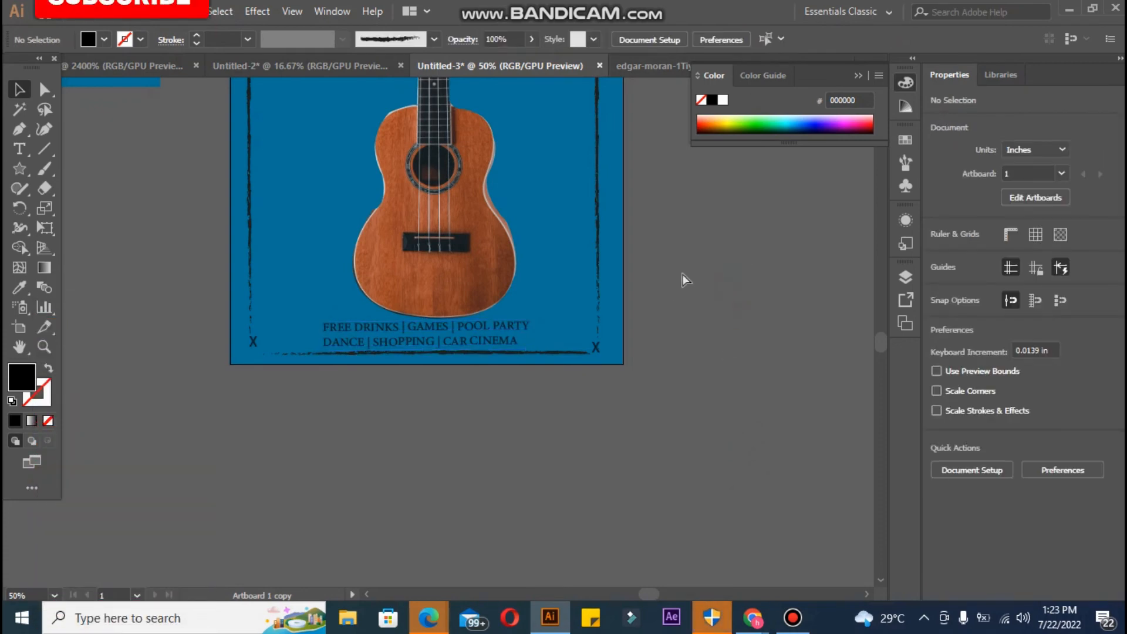
- Nudge the star at the end of CONCERT slightly upward and outward from the last letter
{"action": "key", "text": "ctrl+minus"}
{"action": "key", "text": "space"}
{"action": "left_click_drag", "start_coordinate": [512, 197], "coordinate": [537, 313]}
{"action": "left_click", "coordinate": [555, 301]}
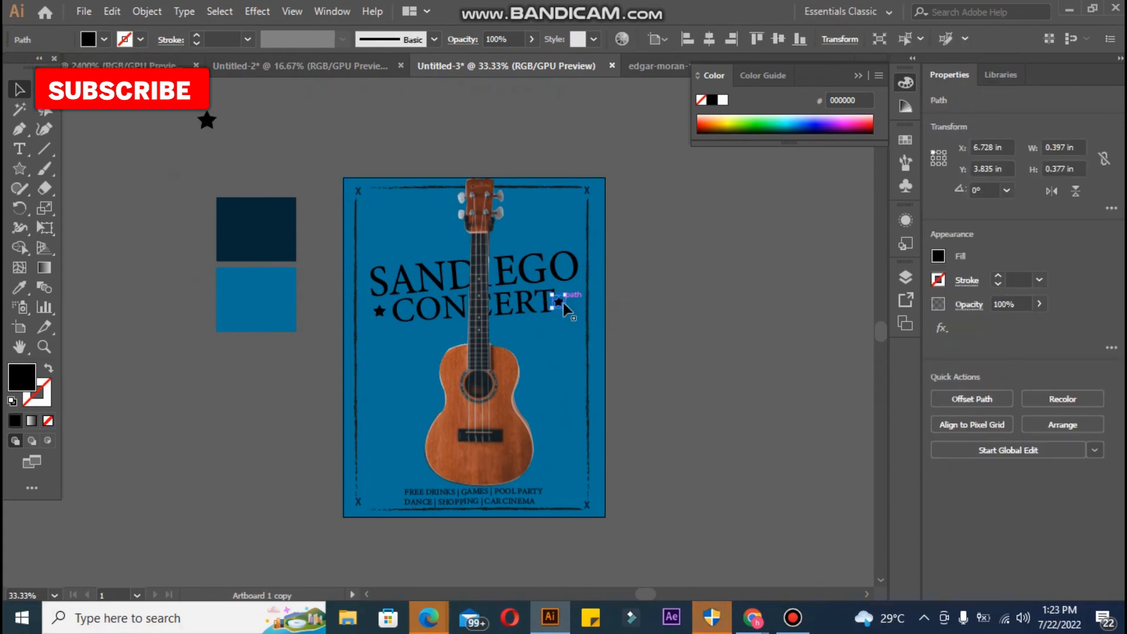
{"action": "key", "text": "Up"}
{"action": "key", "text": "Up"}
{"action": "key", "text": "Up"}
{"action": "key", "text": "Up"}
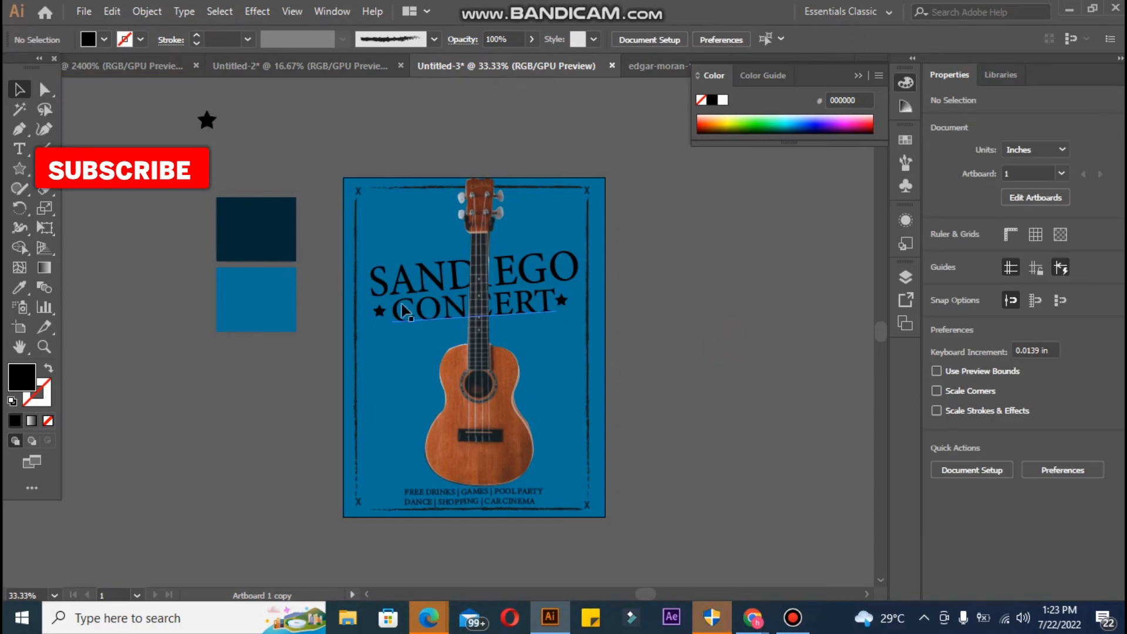
- Nudge the star in front of CONCERT slightly closer to the word, to about X 1.019 in
{"action": "left_click", "coordinate": [379, 311]}
{"action": "key", "text": "Right"}
{"action": "key", "text": "Right"}
{"action": "key", "text": "Right"}
{"action": "key", "text": "Right"}
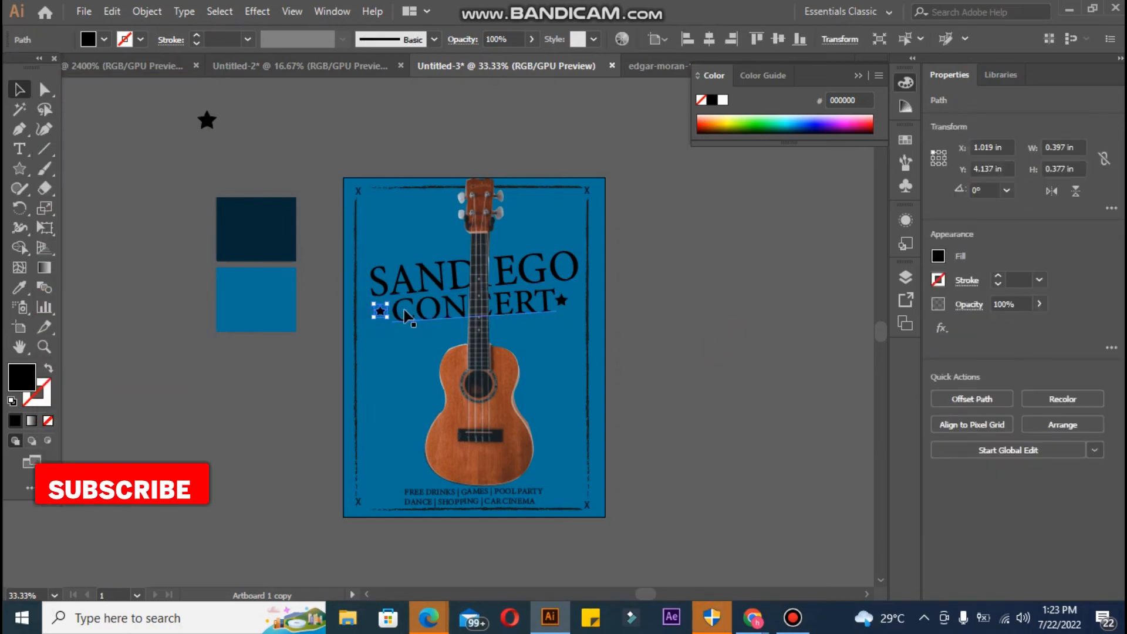
{"action": "left_click", "coordinate": [309, 368]}
{"action": "left_click", "coordinate": [147, 11]}
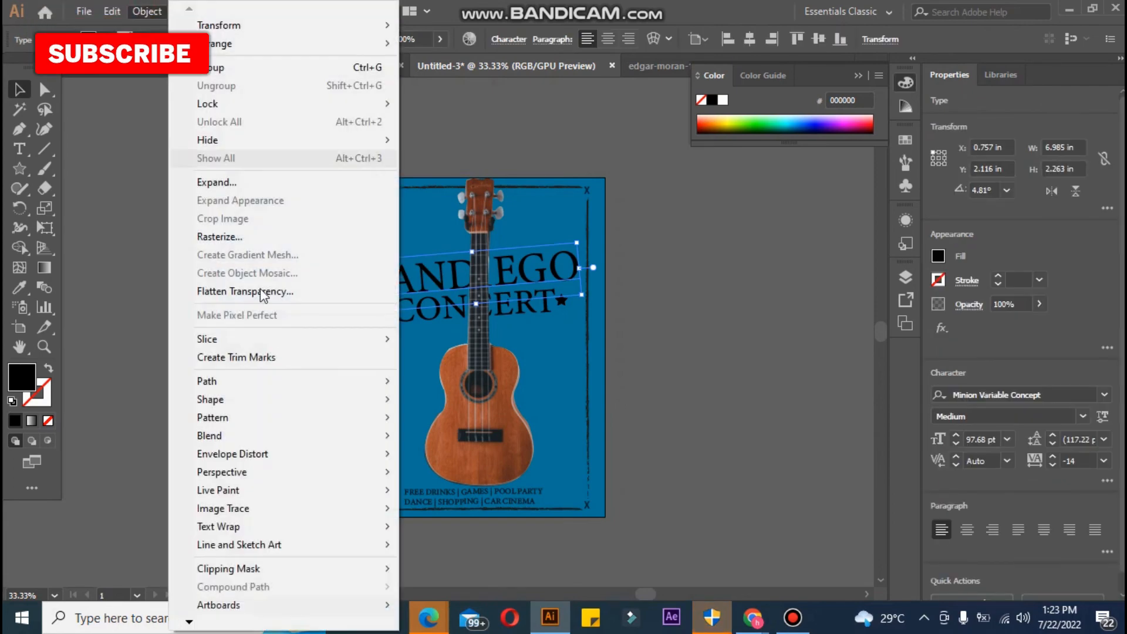
{"action": "mouse_move", "coordinate": [276, 382]}
{"action": "left_click", "coordinate": [675, 389]}
{"action": "left_click", "coordinate": [792, 617]}
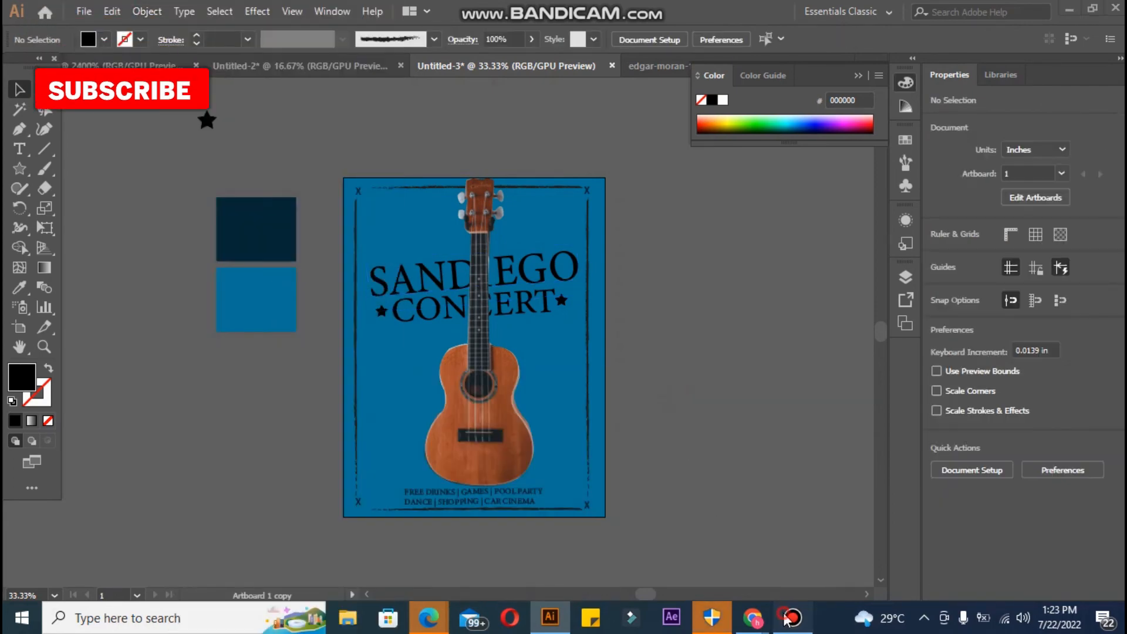
{"action": "left_click", "coordinate": [728, 463]}
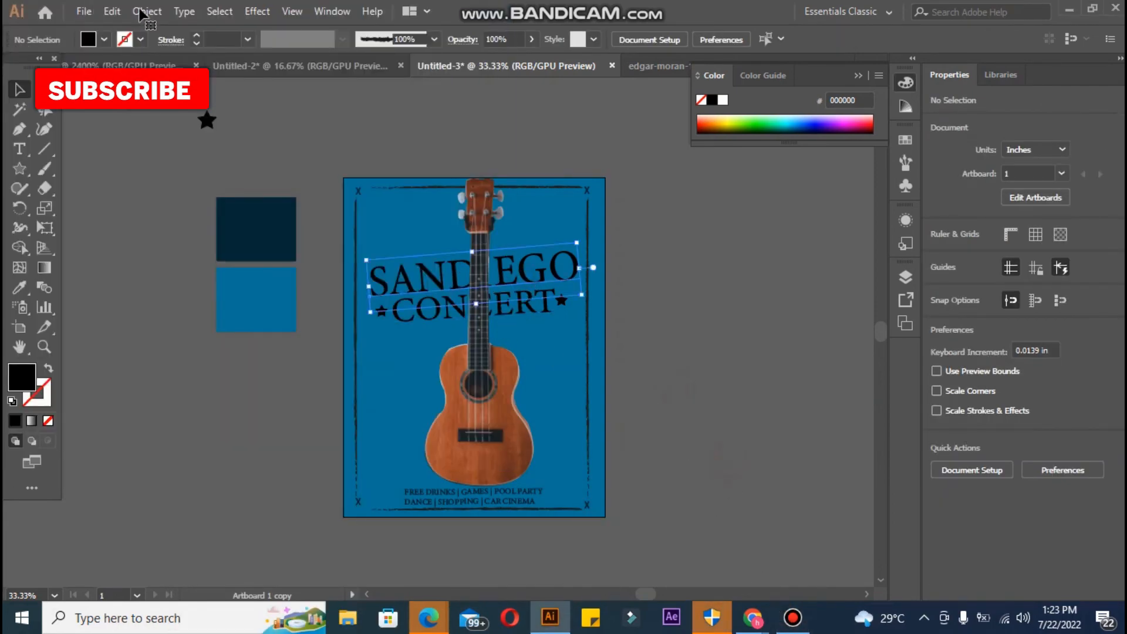
- Convert the SANDIEGO text to outlines
{"action": "right_click", "coordinate": [514, 263]}
{"action": "left_click", "coordinate": [640, 378]}
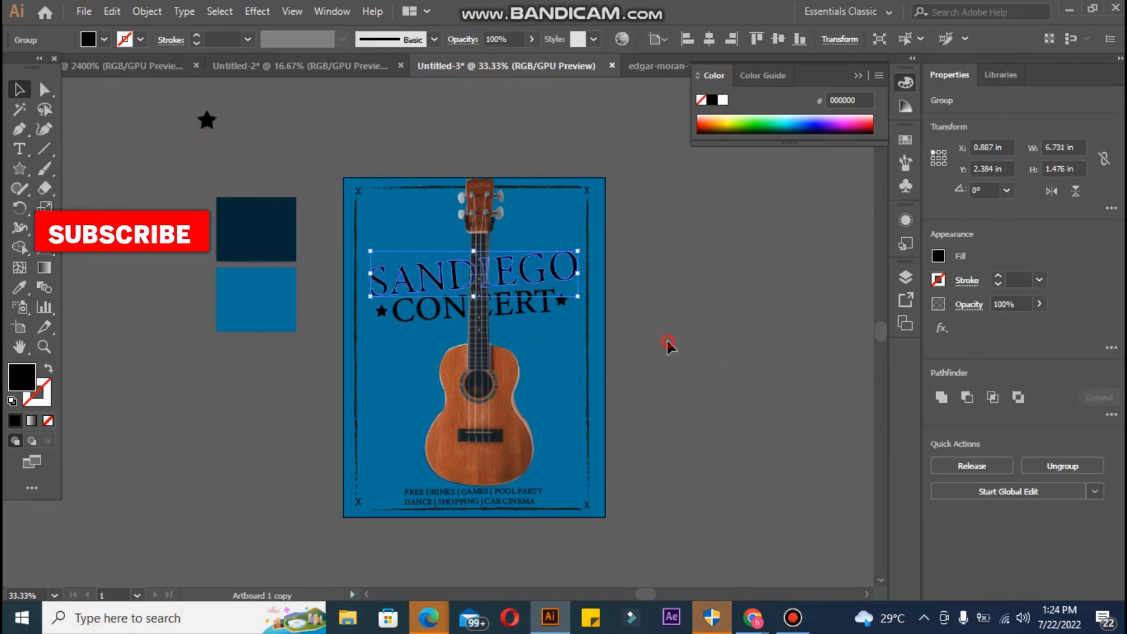
{"action": "left_click", "coordinate": [666, 345]}
- Start an Offset Path on the outlined SANDIEGO lettering with a 0.02 in offset and round joins
{"action": "left_click", "coordinate": [432, 271]}
{"action": "left_click", "coordinate": [146, 11]}
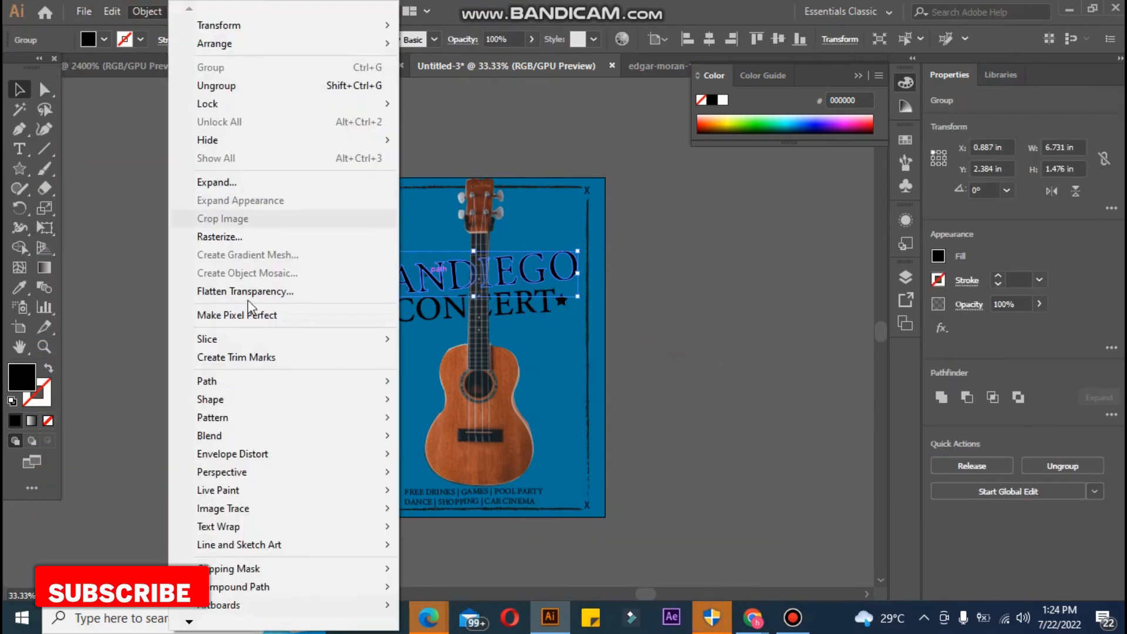
{"action": "mouse_move", "coordinate": [372, 382]}
{"action": "left_click", "coordinate": [472, 442]}
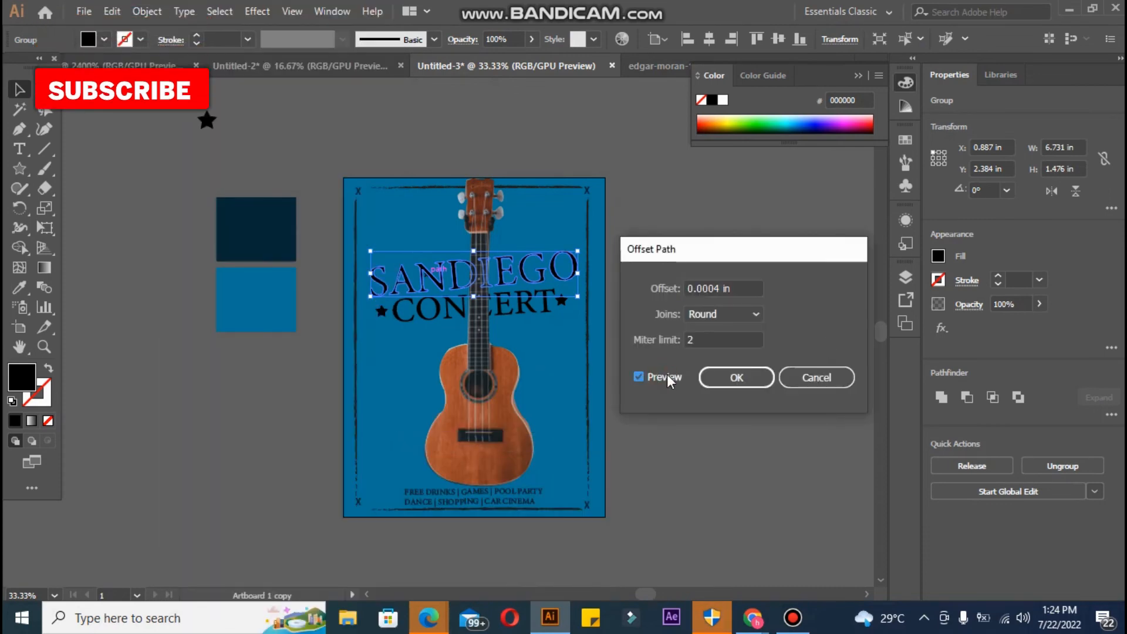
{"action": "key", "text": "BackSpace"}
{"action": "key", "text": "BackSpace"}
{"action": "key", "text": "BackSpace"}
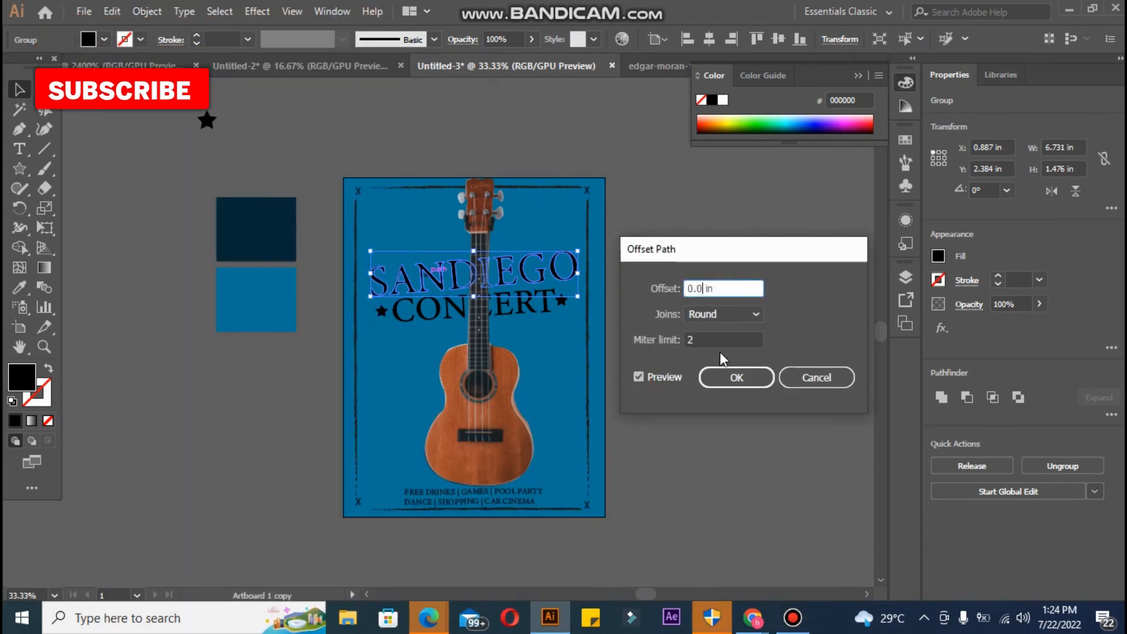
{"action": "type", "text": "2"}
{"action": "key", "text": "Tab"}
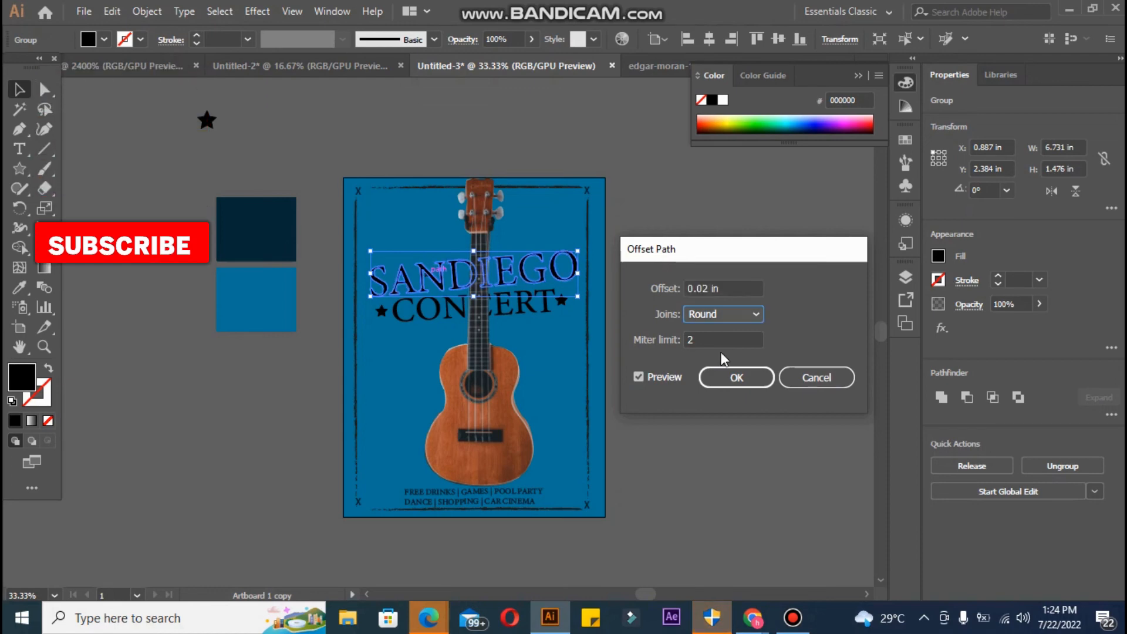
- Try a 0.01 in distance for the SANDIEGO path offset
{"action": "left_click", "coordinate": [701, 288]}
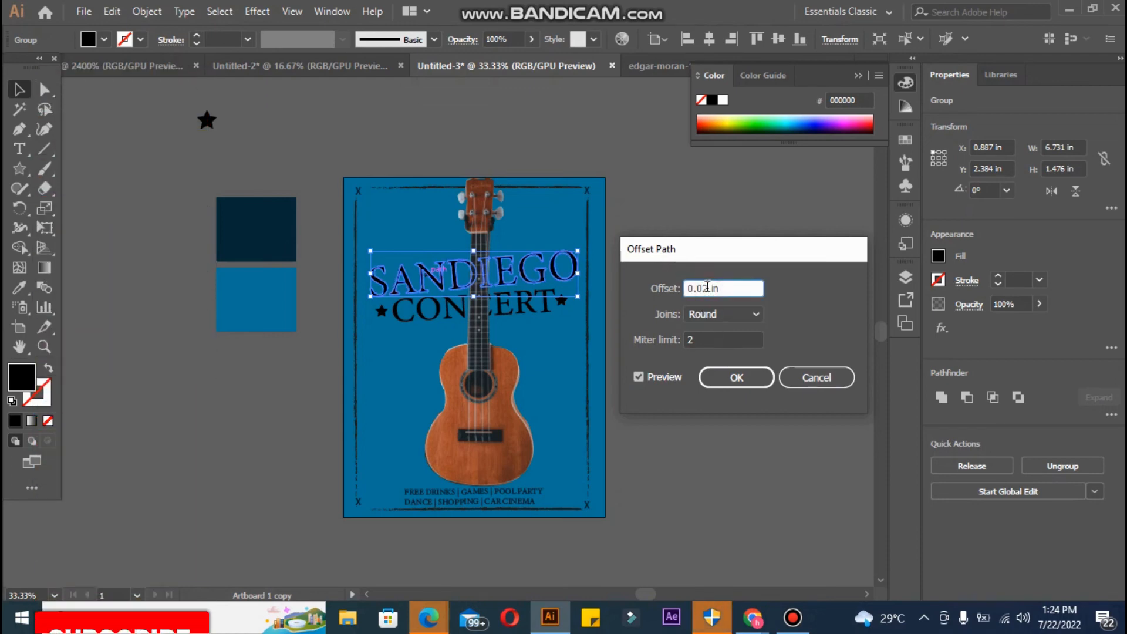
{"action": "key", "text": "Tab"}
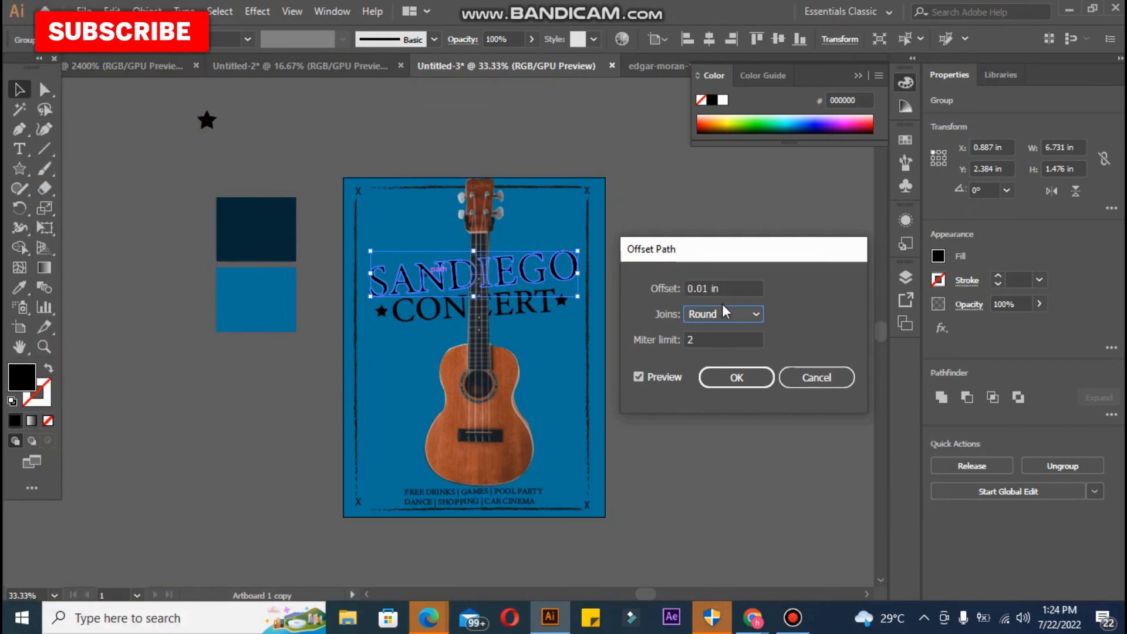
{"action": "left_click", "coordinate": [705, 288]}
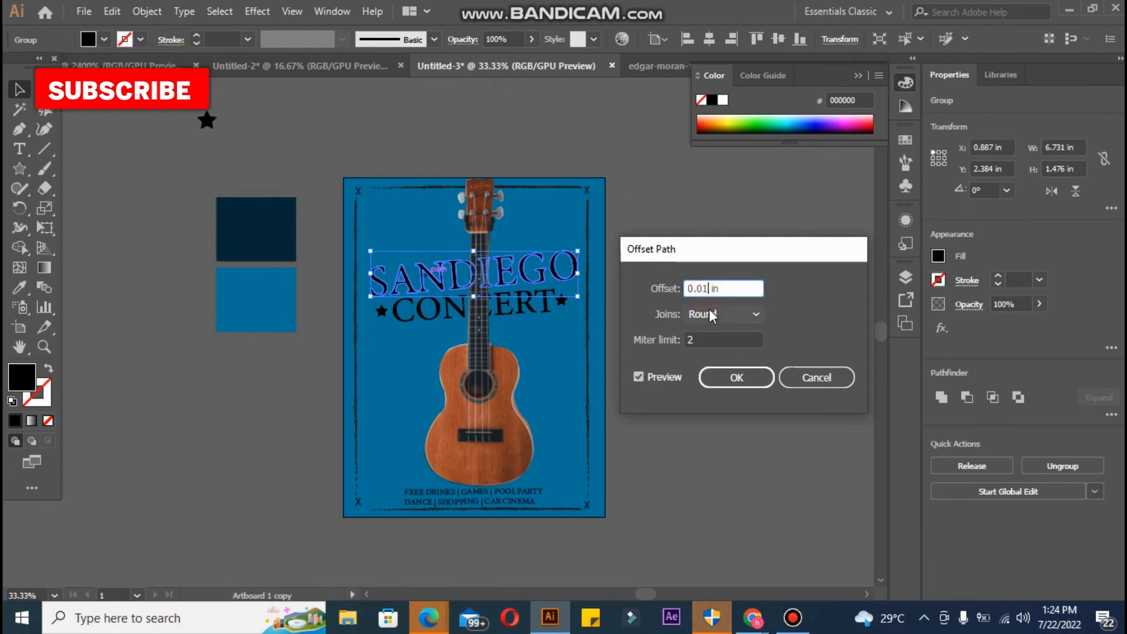
- Set the offset distance to 0.02 in and apply the path offset to the SANDIEGO lettering
{"action": "type", "text": "2"}
{"action": "key", "text": "Tab"}
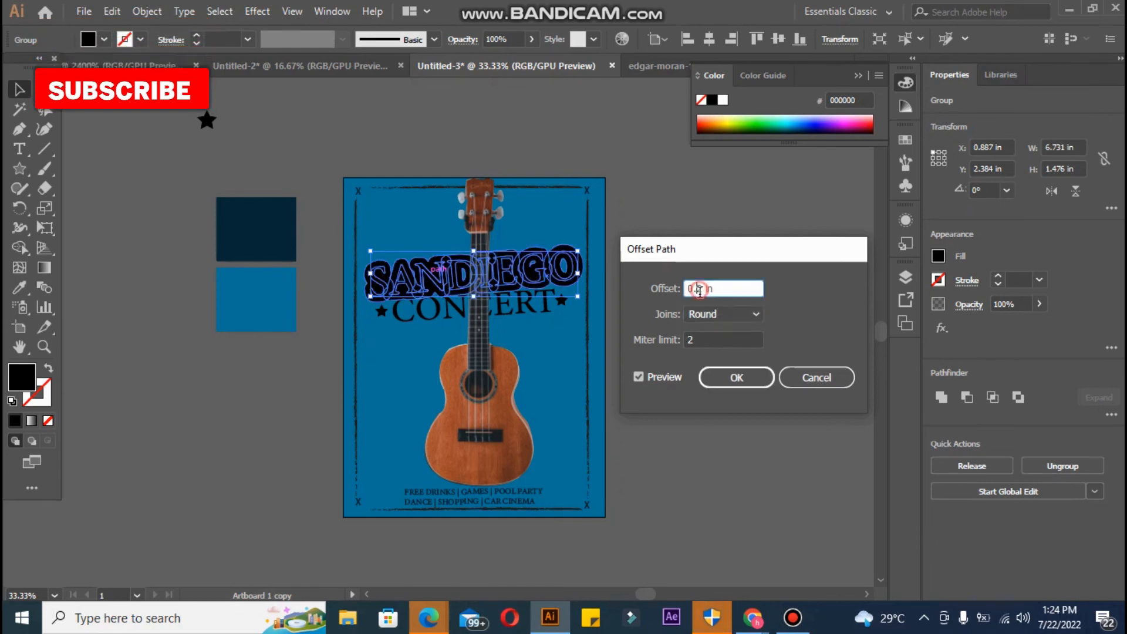
{"action": "key", "text": "Tab"}
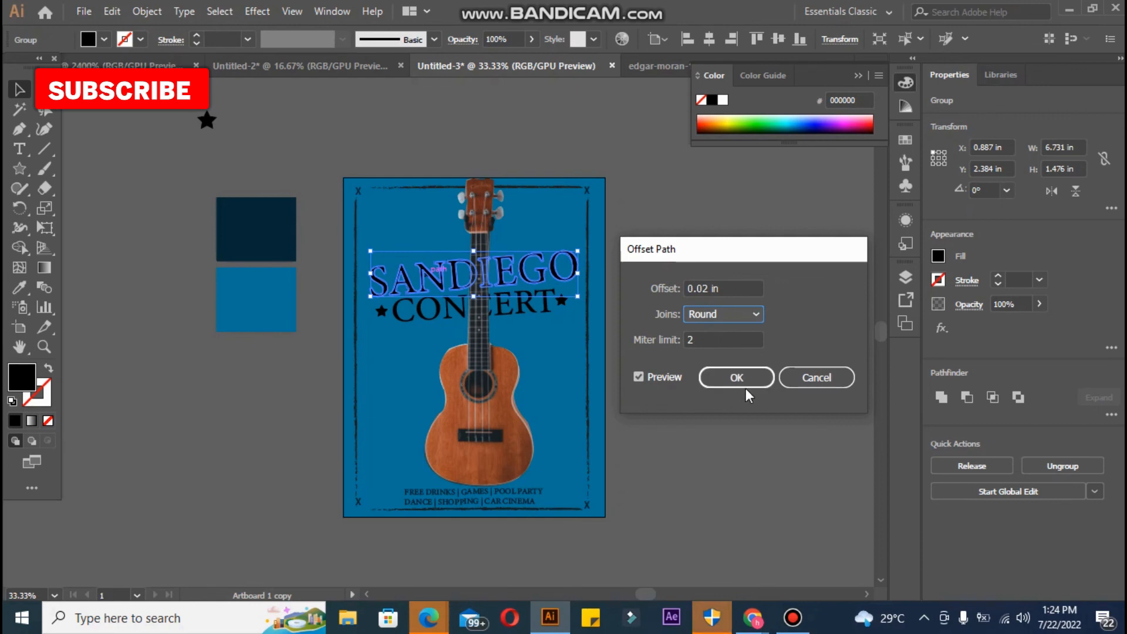
{"action": "left_click", "coordinate": [741, 377]}
{"action": "left_click", "coordinate": [733, 392]}
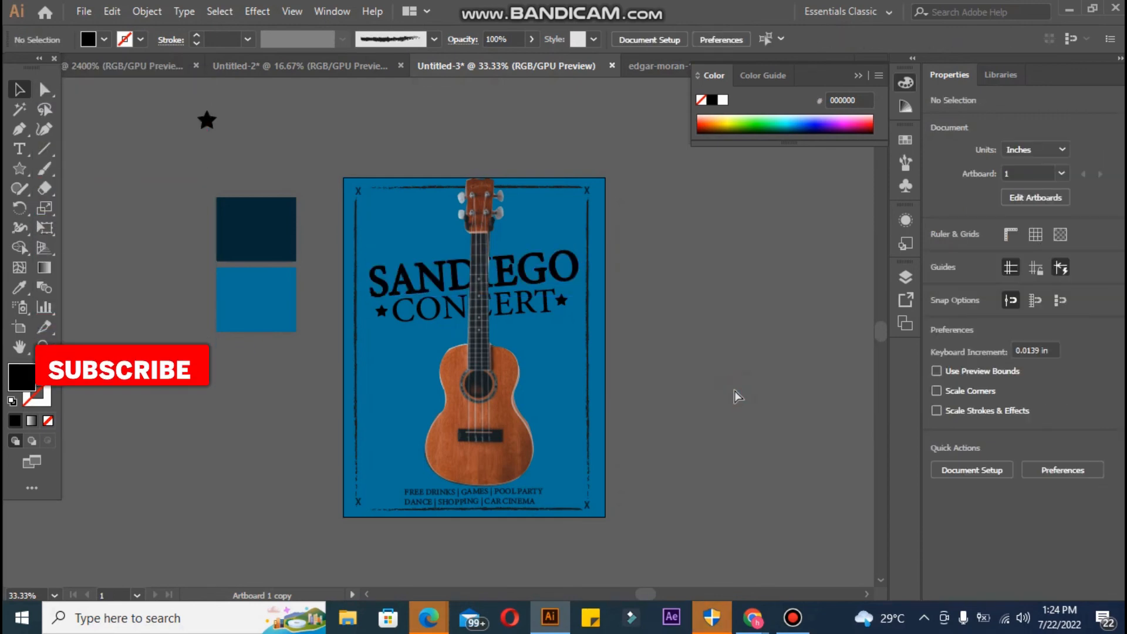
- Ungroup the offset SANDIEGO lettering into separate letter shapes
{"action": "key", "text": "ctrl+equal"}
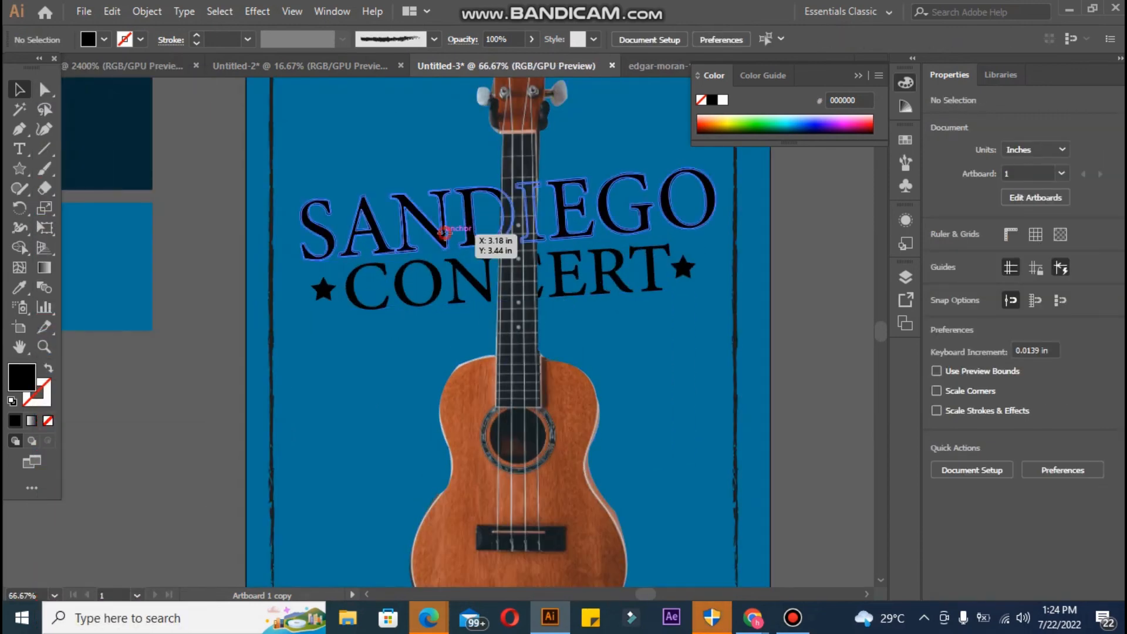
{"action": "left_click", "coordinate": [446, 238]}
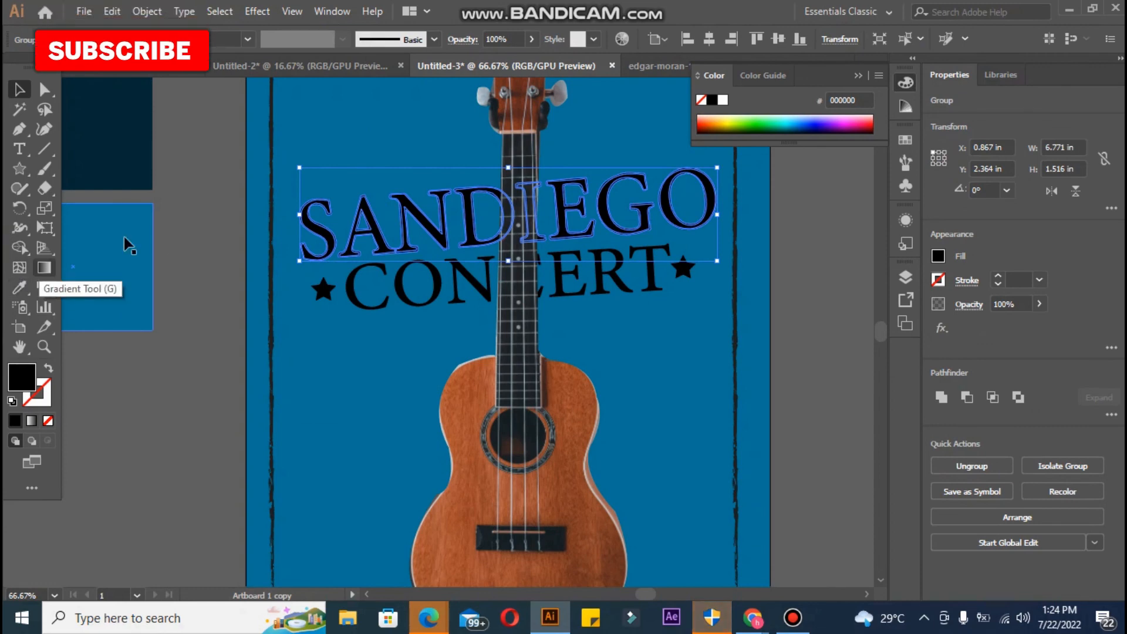
{"action": "left_click", "coordinate": [245, 202]}
{"action": "right_click", "coordinate": [326, 234]}
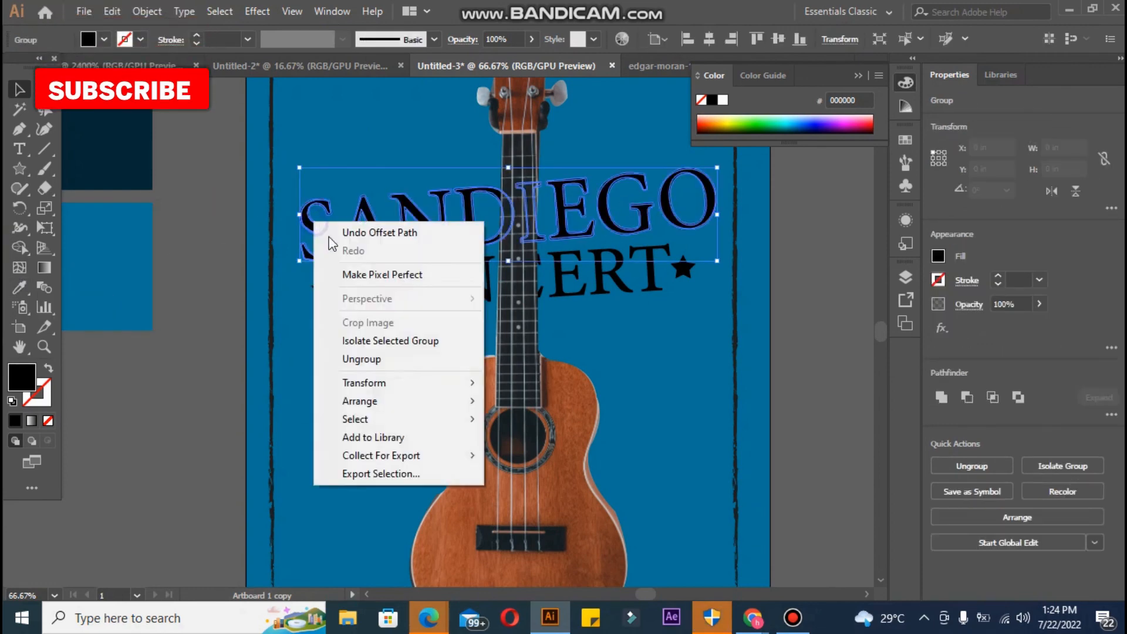
{"action": "left_click", "coordinate": [406, 361]}
{"action": "left_click", "coordinate": [215, 309]}
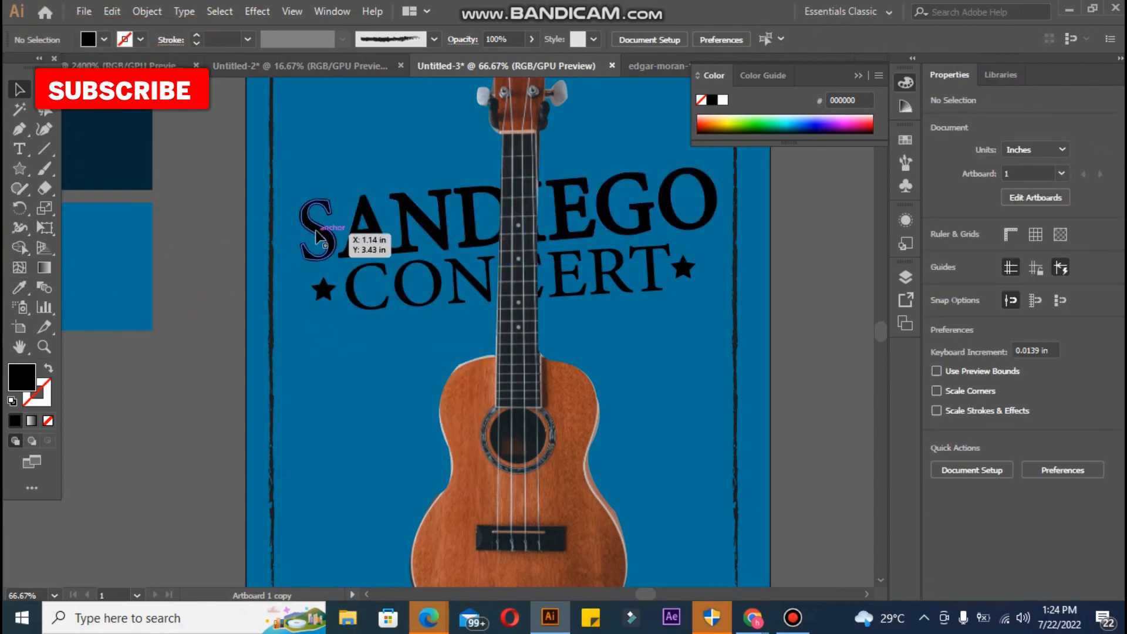
- Select the inner SANDIEGO letter shapes and fill them with orange, leaving the offset outline around them
{"action": "left_click", "coordinate": [366, 231], "text": "shift"}
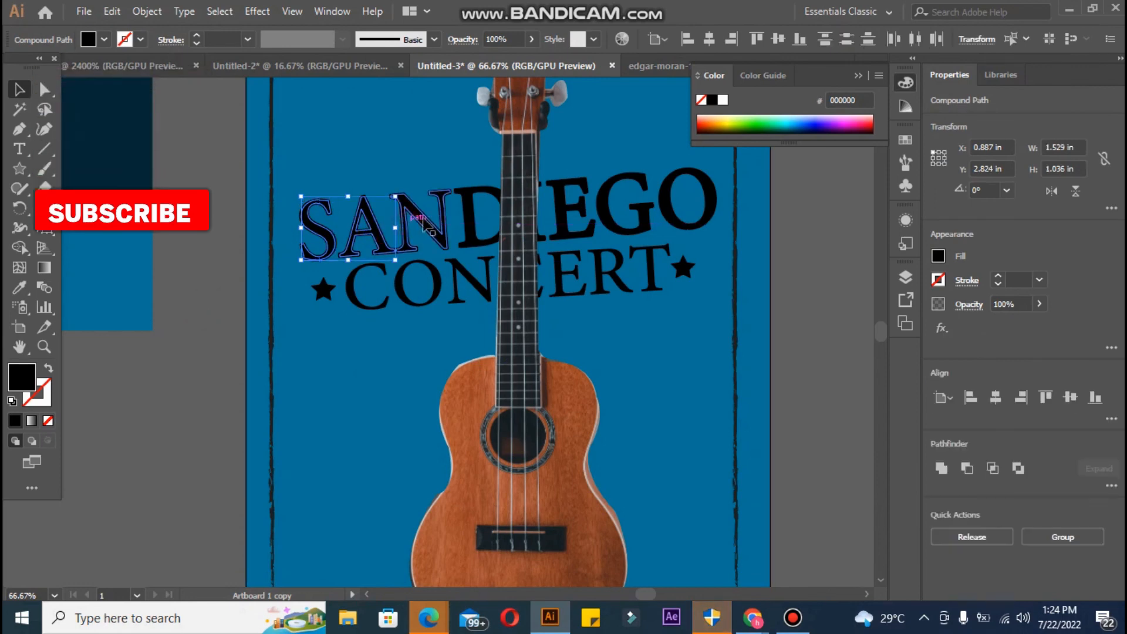
{"action": "left_click", "coordinate": [424, 223], "text": "shift"}
{"action": "left_click", "coordinate": [484, 232], "text": "shift"}
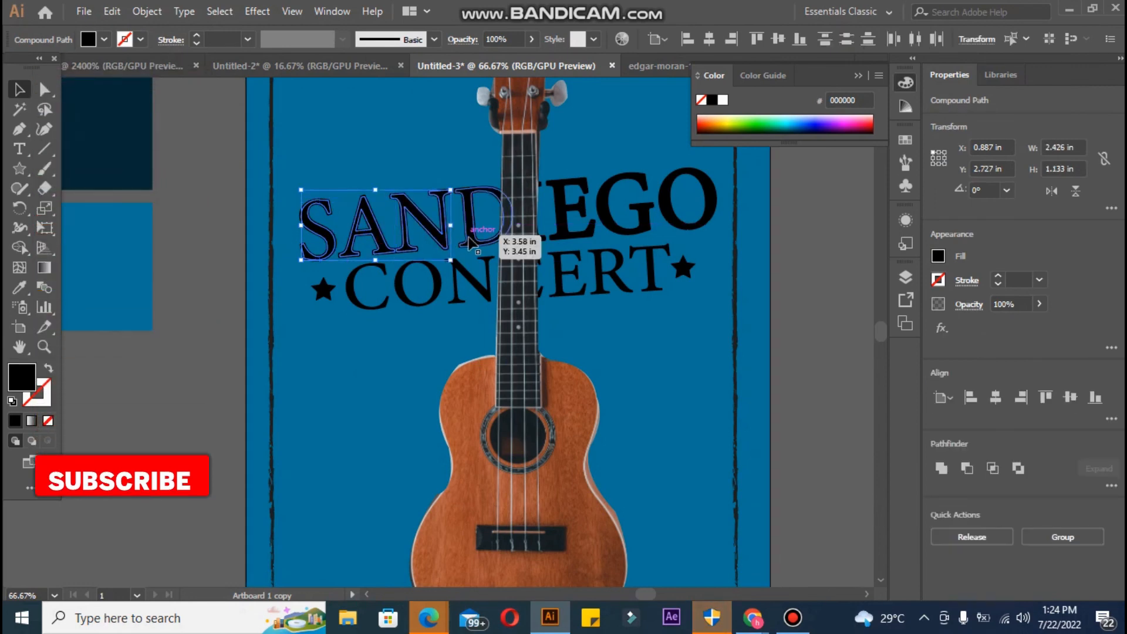
{"action": "left_click", "coordinate": [561, 225], "text": "shift"}
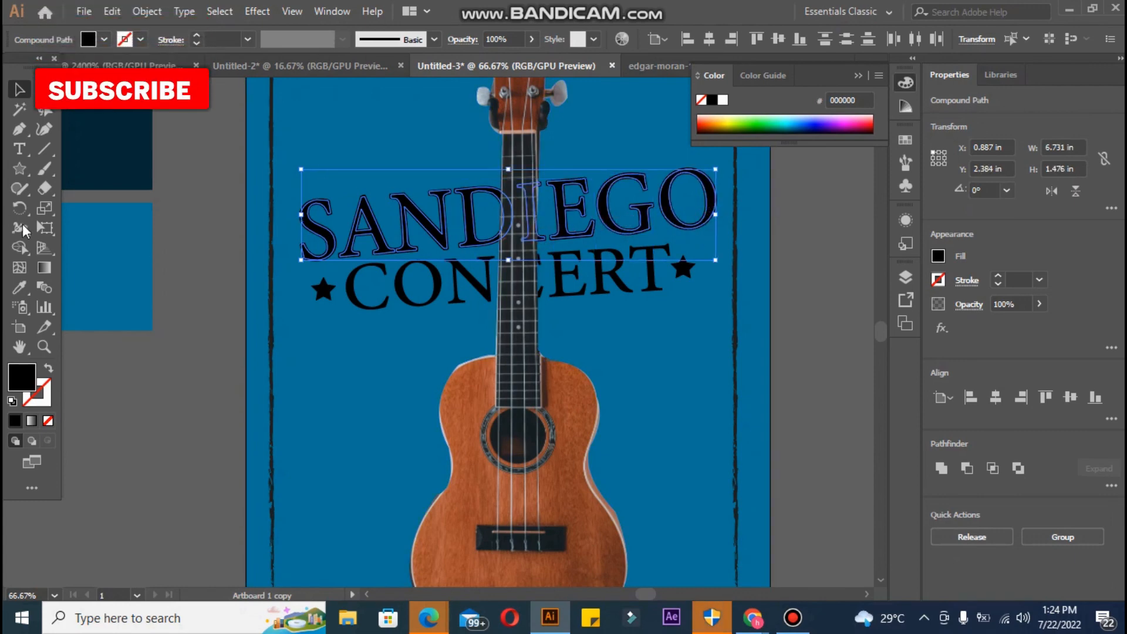
{"action": "left_click", "coordinate": [713, 117]}
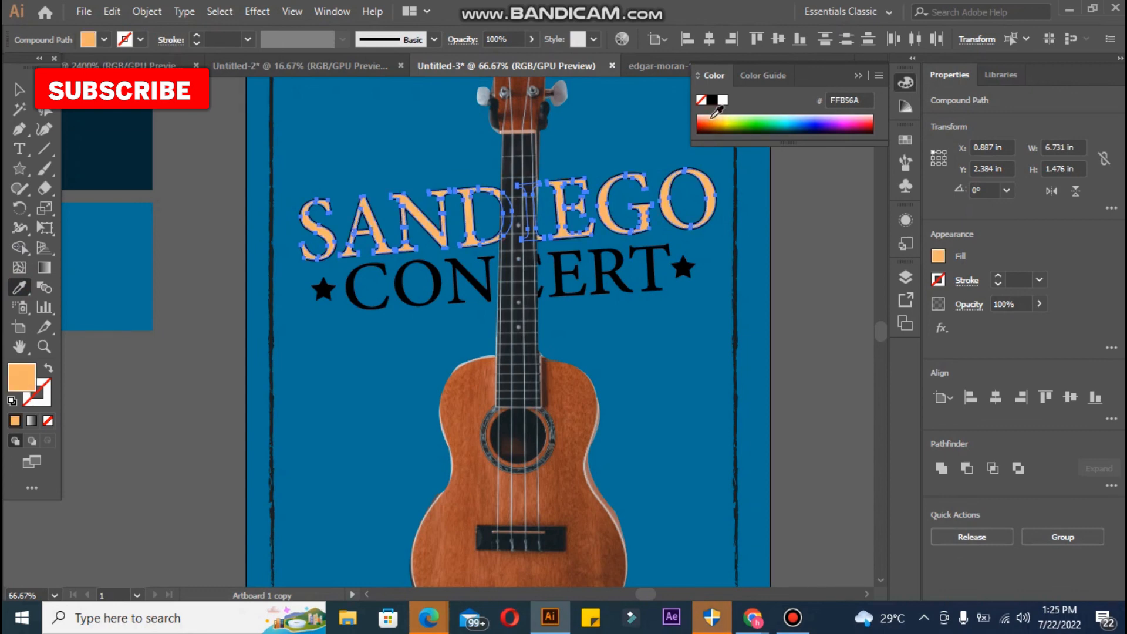
{"action": "left_click", "coordinate": [712, 121]}
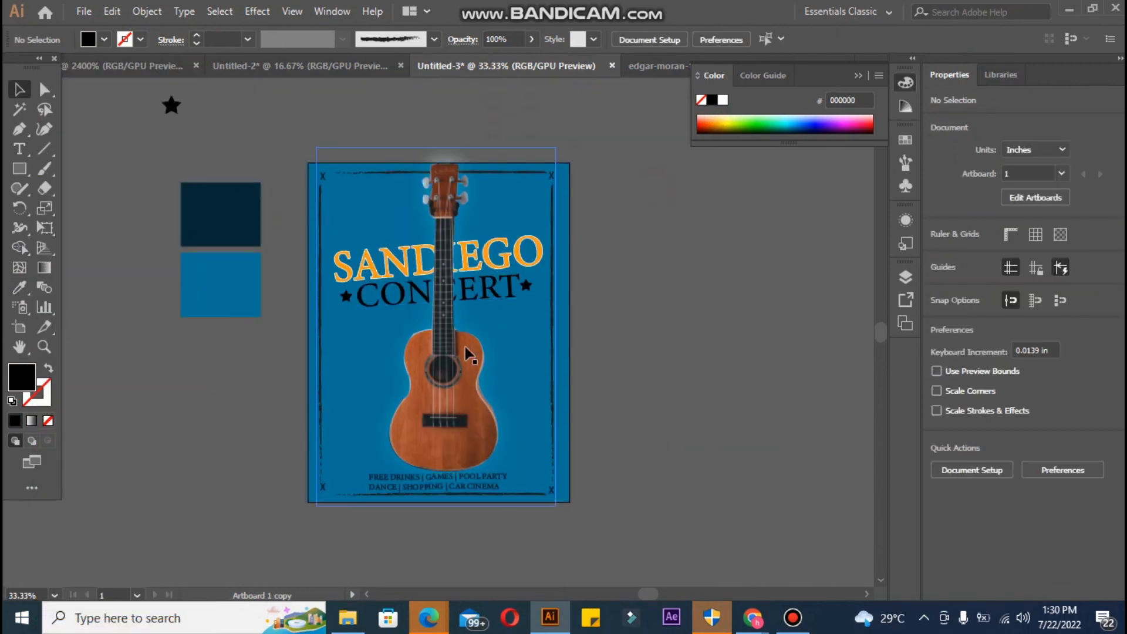
- Apply a new Drop Shadow instance to the guitar in Soft Light mode and set its opacity to 78%
{"action": "left_click", "coordinate": [469, 355]}
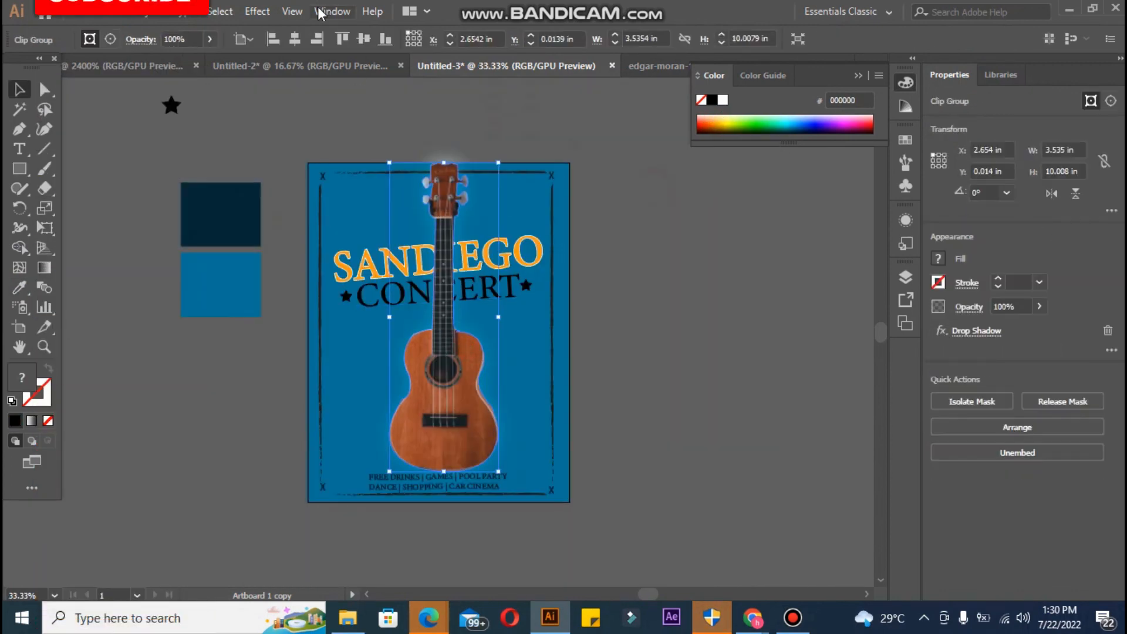
{"action": "left_click", "coordinate": [257, 12]}
{"action": "mouse_move", "coordinate": [344, 199]}
{"action": "left_click", "coordinate": [489, 200]}
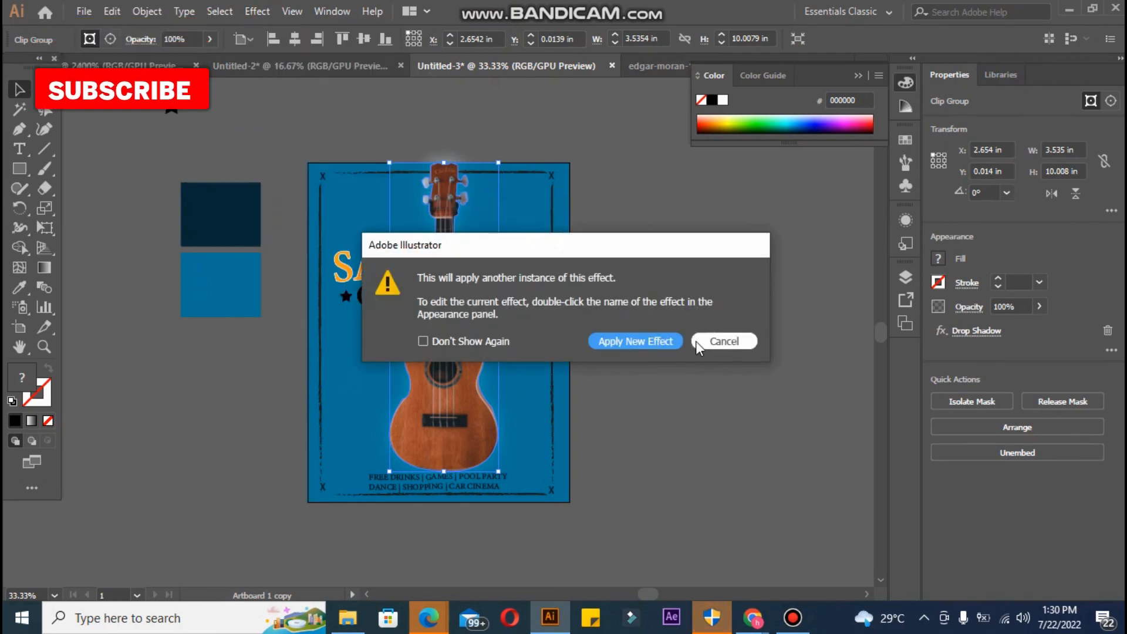
{"action": "left_click", "coordinate": [647, 341]}
{"action": "left_click", "coordinate": [636, 264]}
{"action": "left_click", "coordinate": [635, 263]}
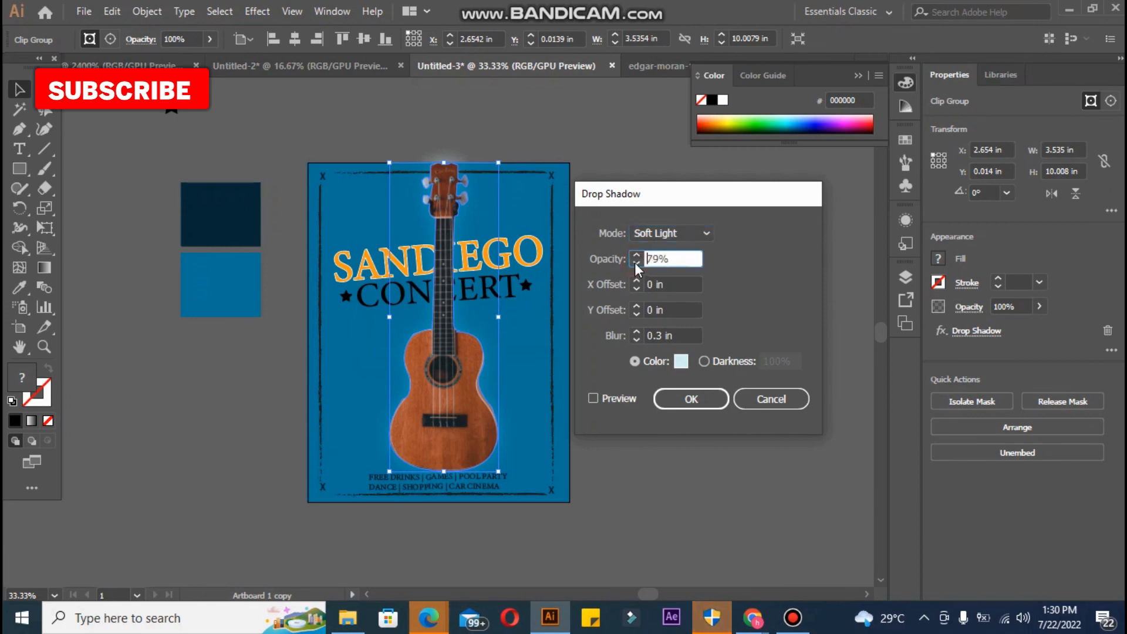
- Try X and Y offsets of 0.2 in for the guitar's shadow with the preview on
{"action": "left_click", "coordinate": [637, 281]}
{"action": "left_click", "coordinate": [637, 281]}
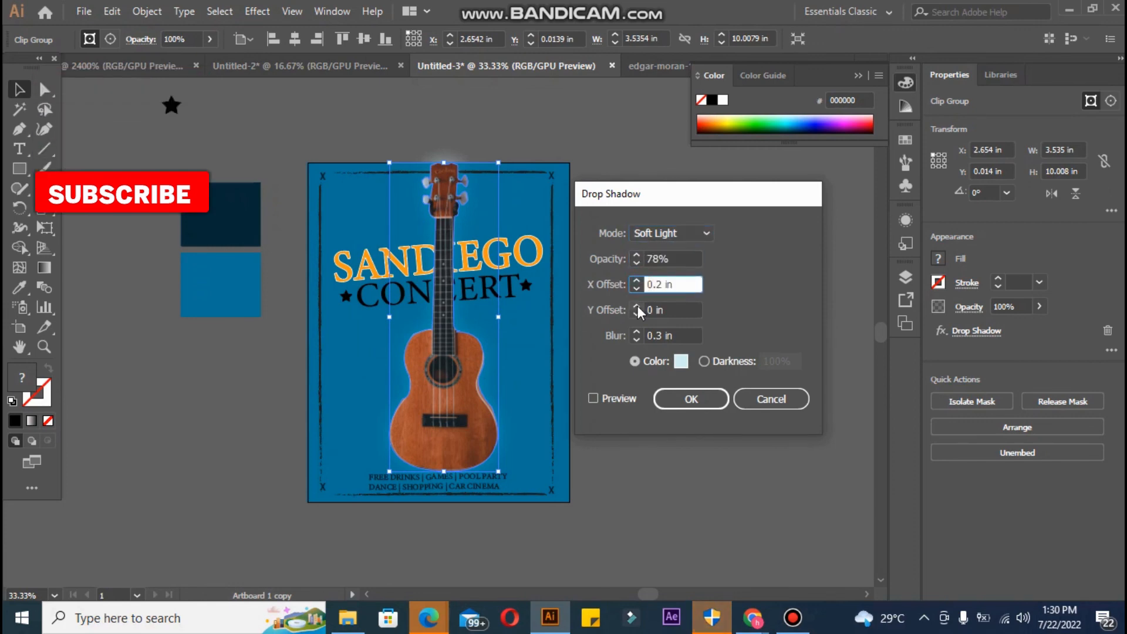
{"action": "left_click", "coordinate": [637, 307]}
{"action": "left_click", "coordinate": [637, 307]}
{"action": "left_click", "coordinate": [627, 398]}
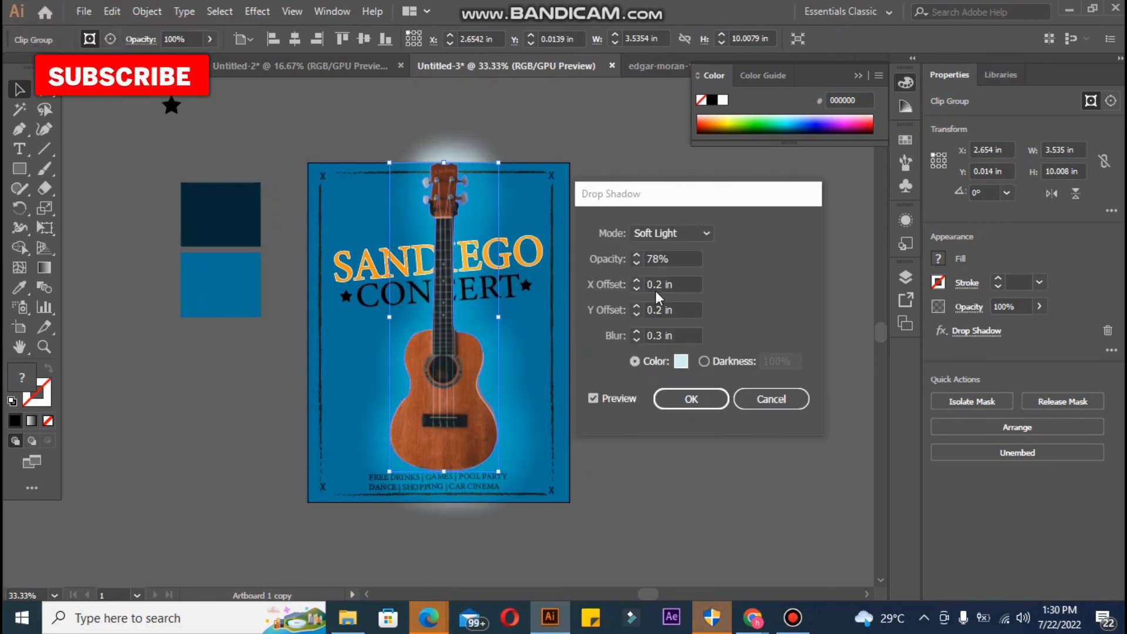
- Set the guitar shadow's X and Y offsets to 0 in
{"action": "left_click", "coordinate": [639, 288]}
{"action": "left_click", "coordinate": [638, 288]}
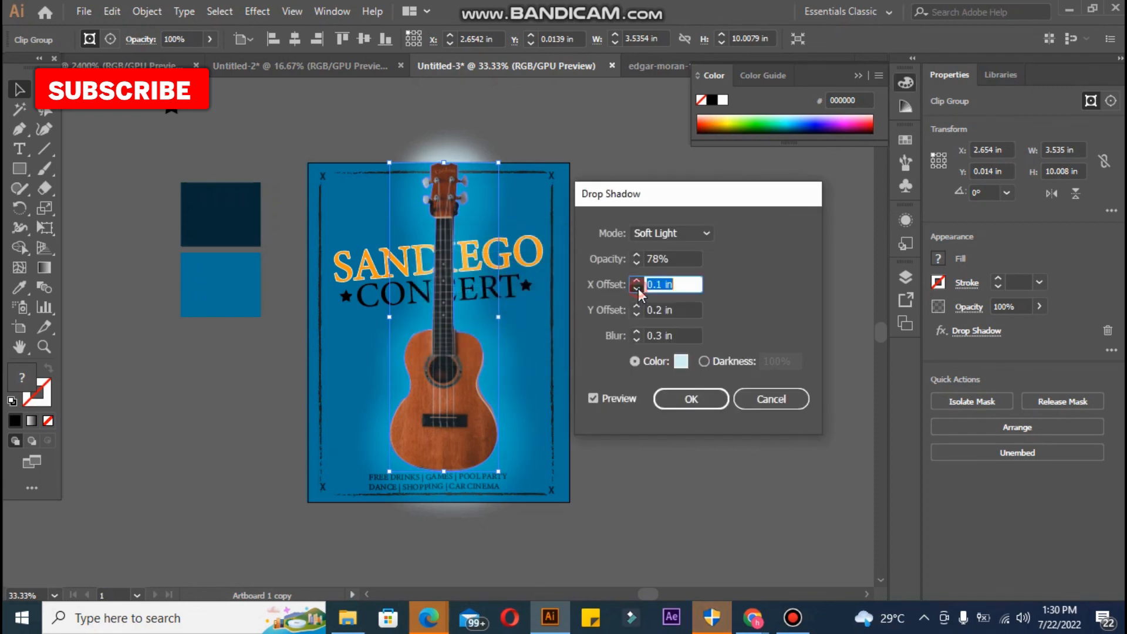
{"action": "key", "text": "Down"}
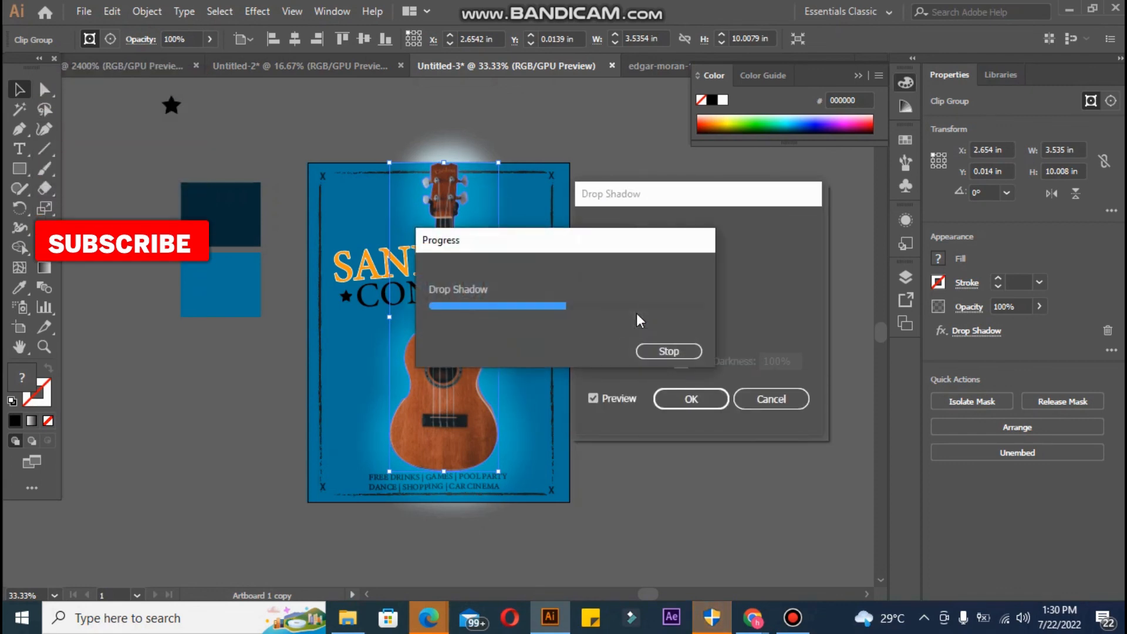
{"action": "left_click", "coordinate": [636, 313]}
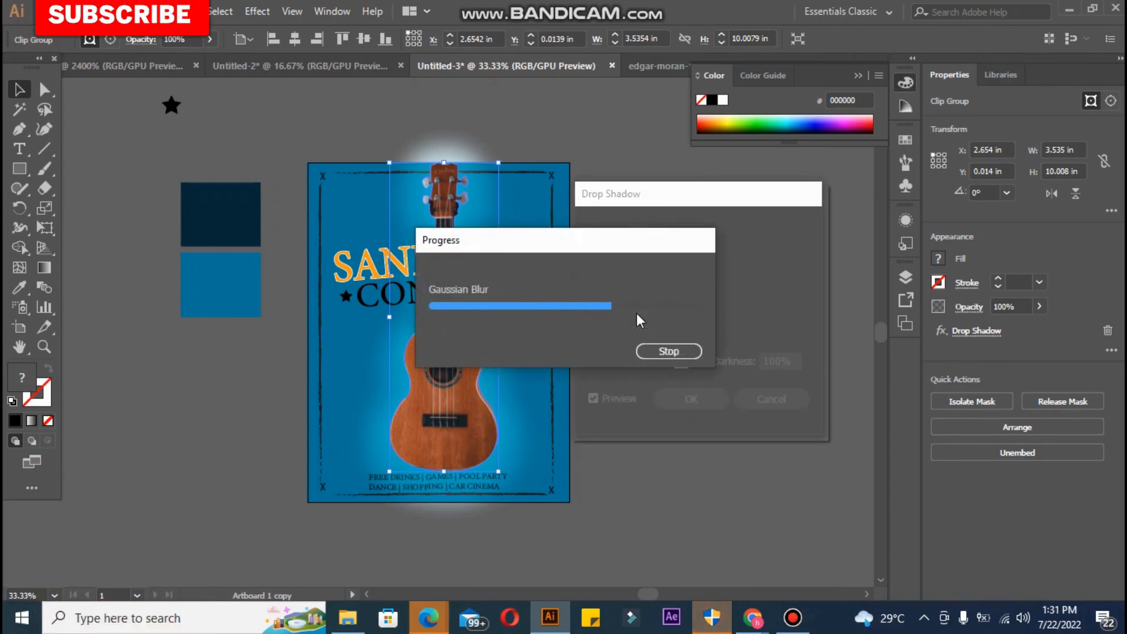
{"action": "left_click", "coordinate": [637, 314]}
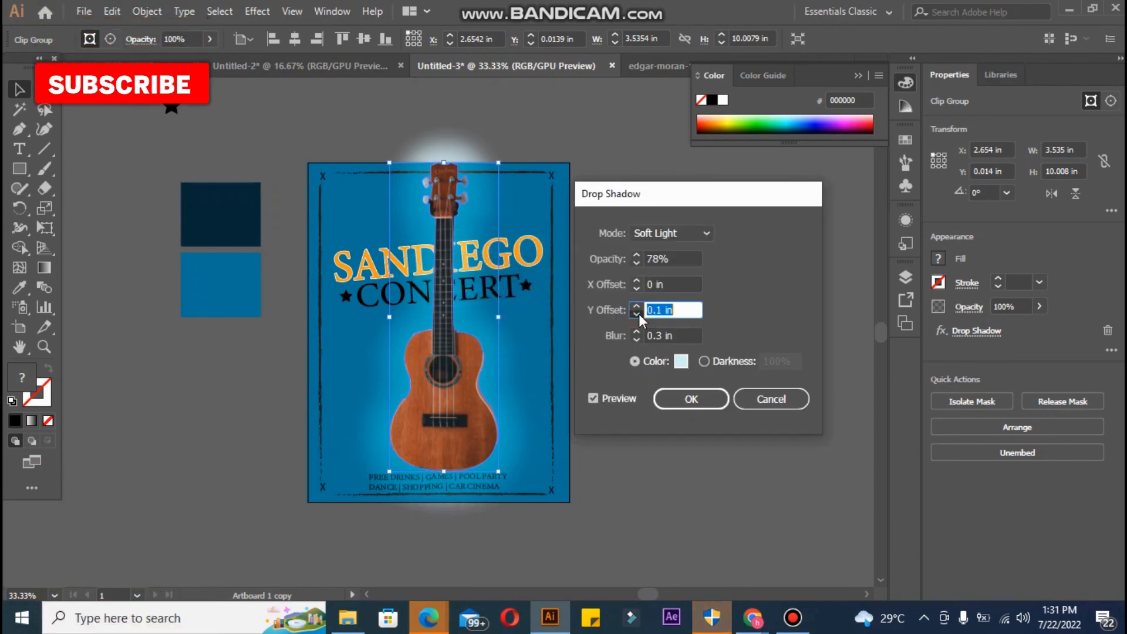
{"action": "key", "text": "Down"}
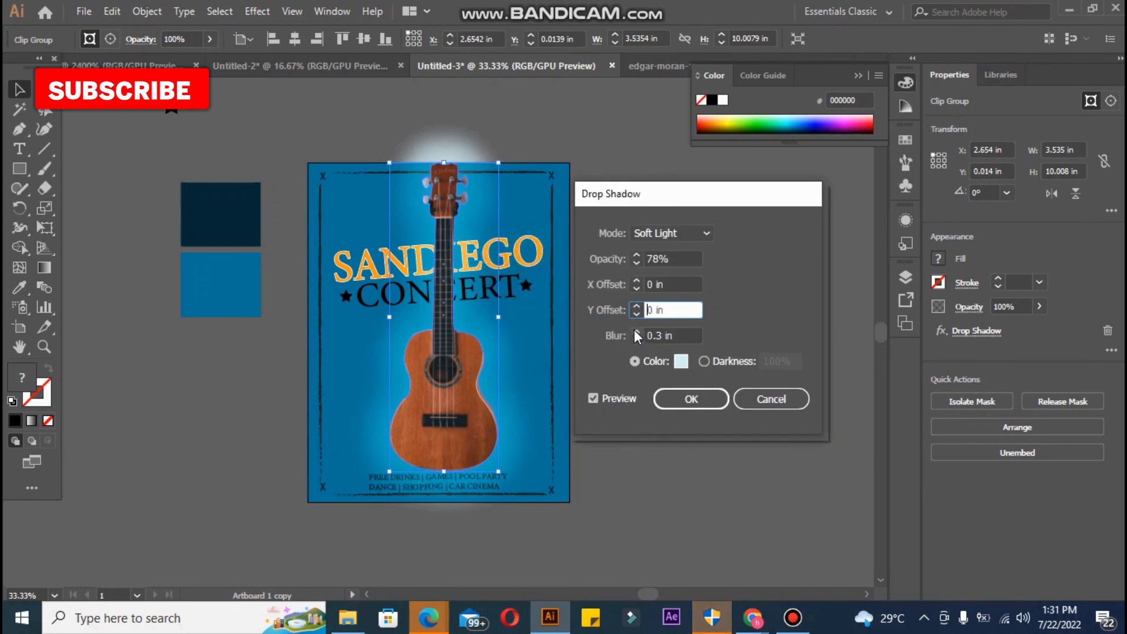
- Set the guitar shadow's blur to 0.6 in, apply the effect and deselect the guitar
{"action": "left_click", "coordinate": [634, 331]}
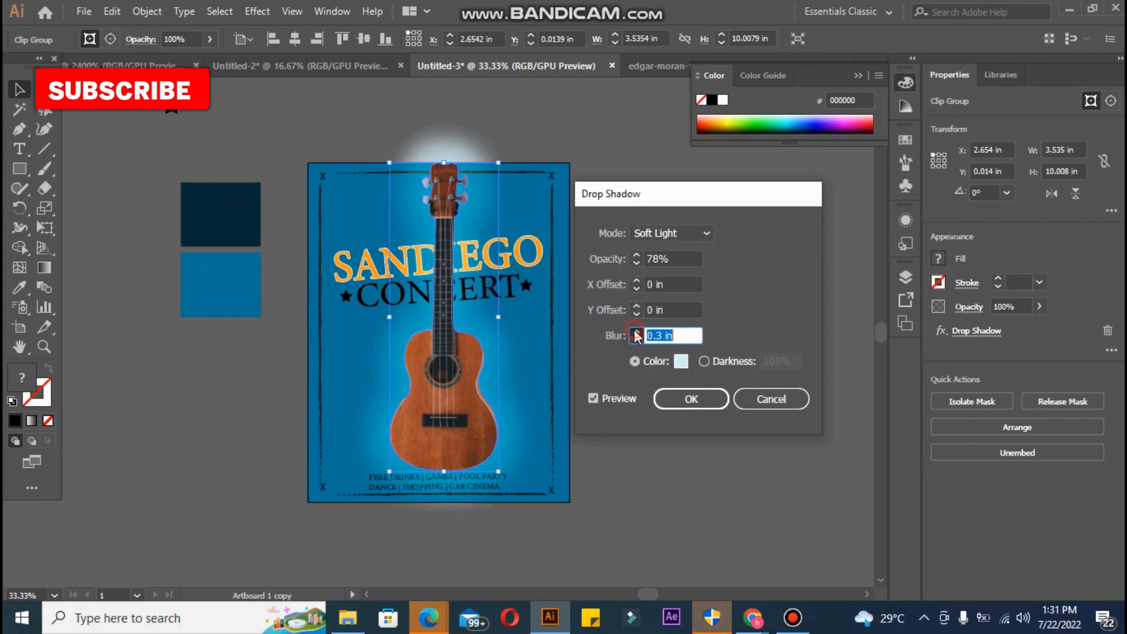
{"action": "left_click", "coordinate": [636, 333]}
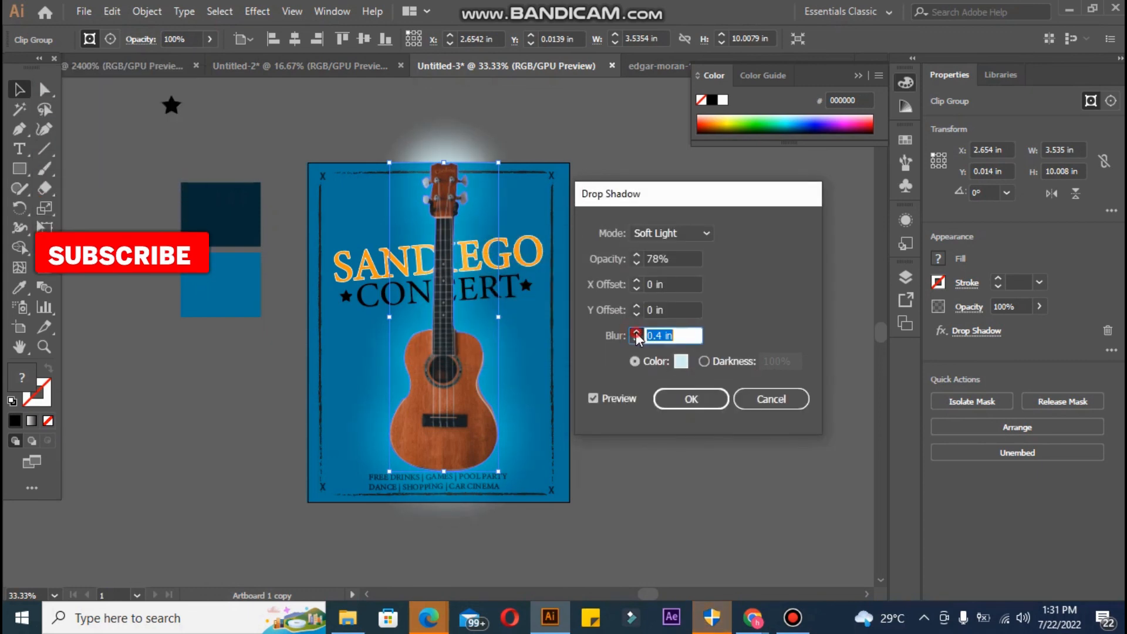
{"action": "left_click", "coordinate": [636, 332]}
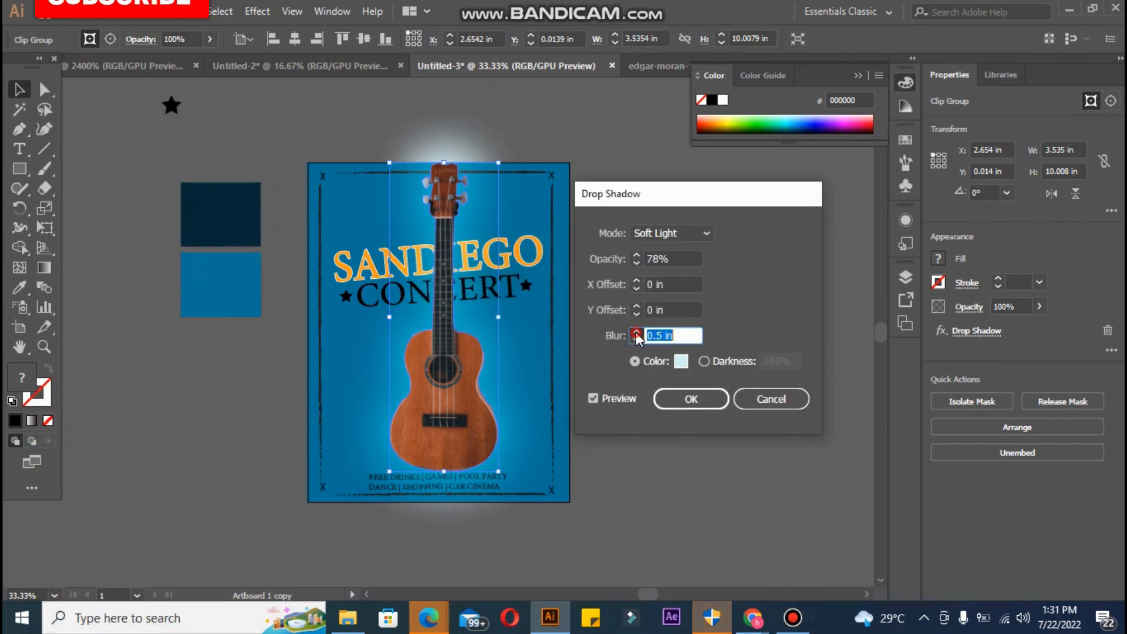
{"action": "left_click", "coordinate": [637, 332]}
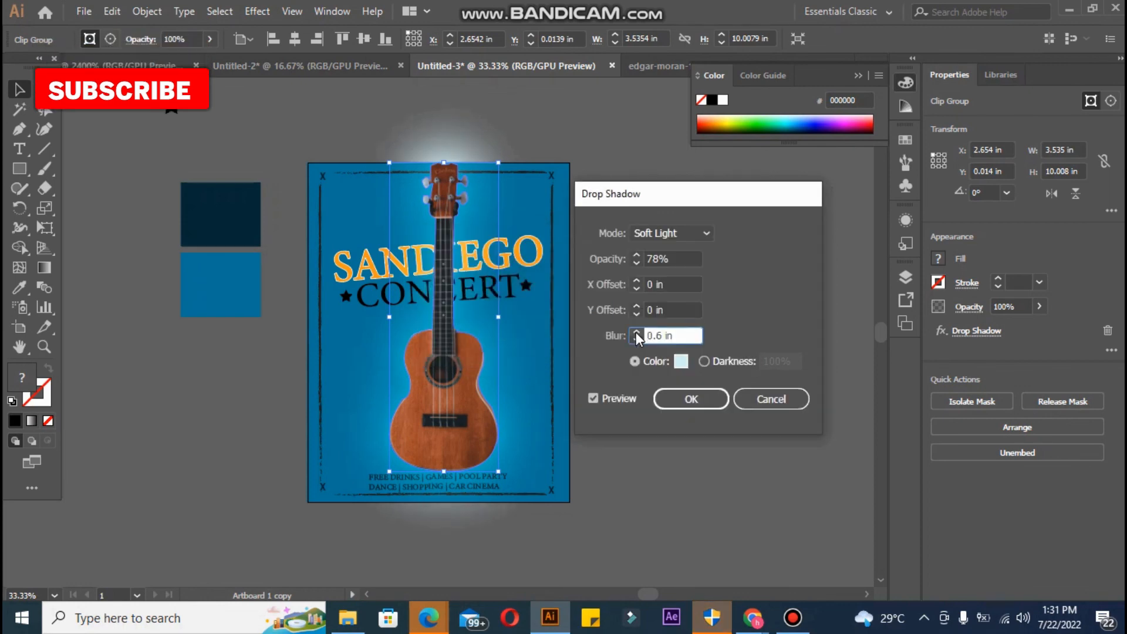
{"action": "left_click", "coordinate": [707, 405]}
{"action": "key", "text": "ctrl+shift+a"}
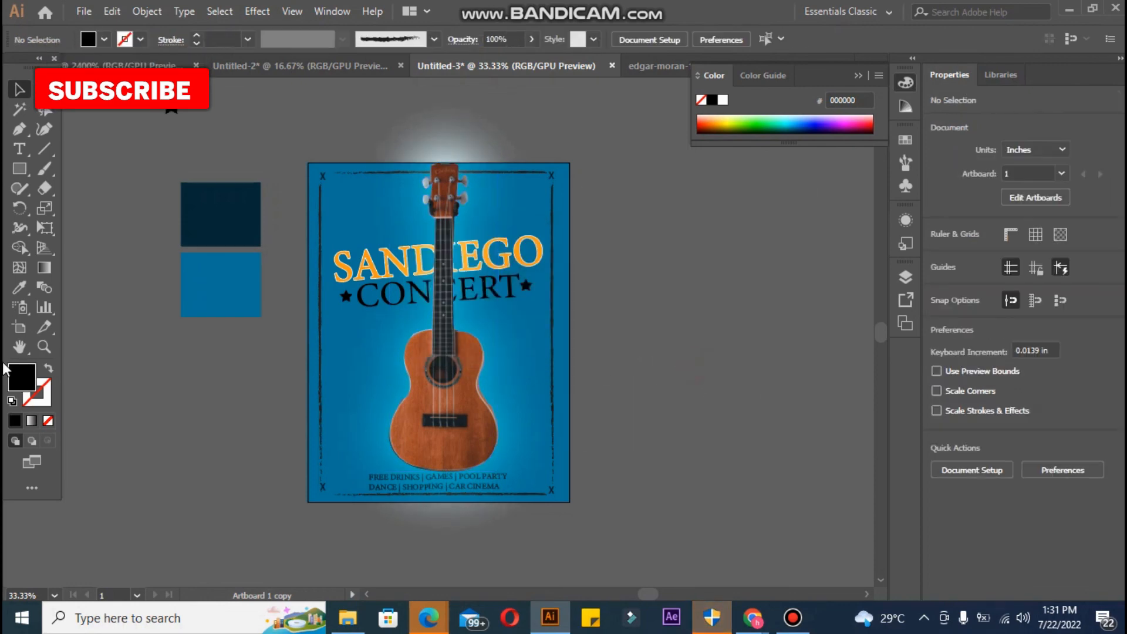
- Draw an 8.5 by 11 in rectangle covering the artboard and use it as a clipping mask for all artwork
{"action": "left_click", "coordinate": [20, 169]}
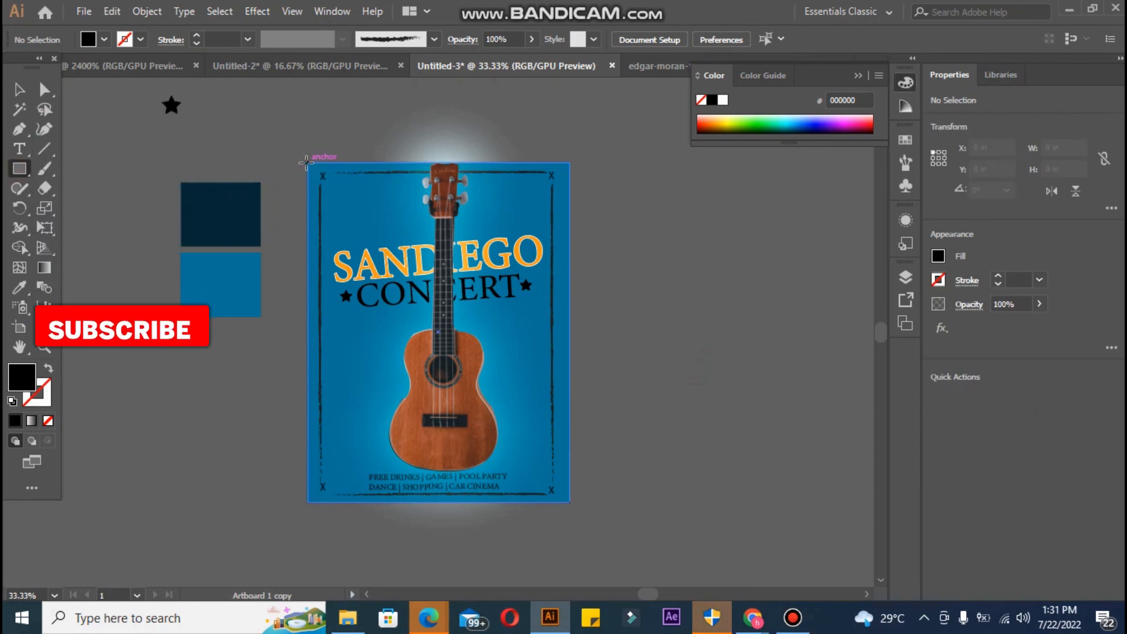
{"action": "left_click_drag", "start_coordinate": [309, 163], "coordinate": [569, 502]}
{"action": "key", "text": "ctrl+a"}
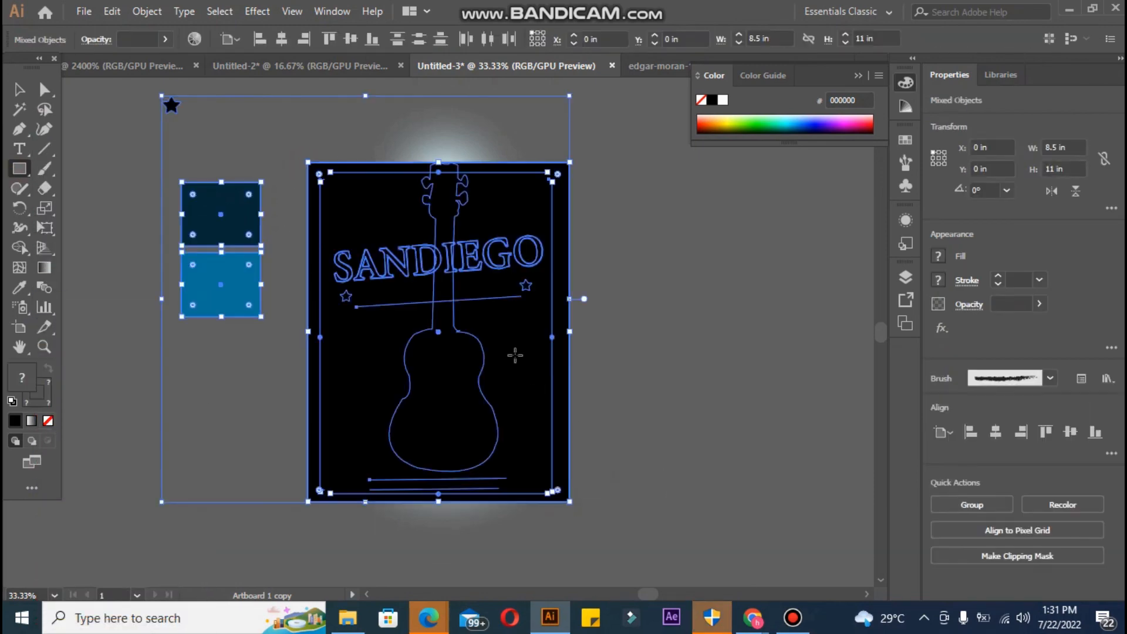
{"action": "right_click", "coordinate": [505, 337]}
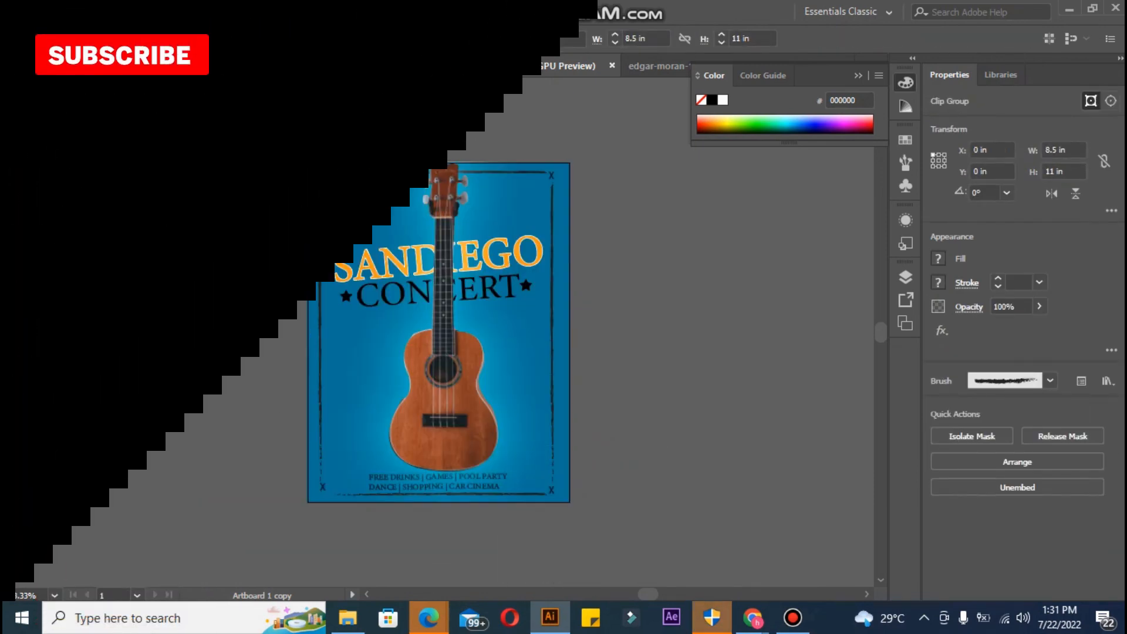